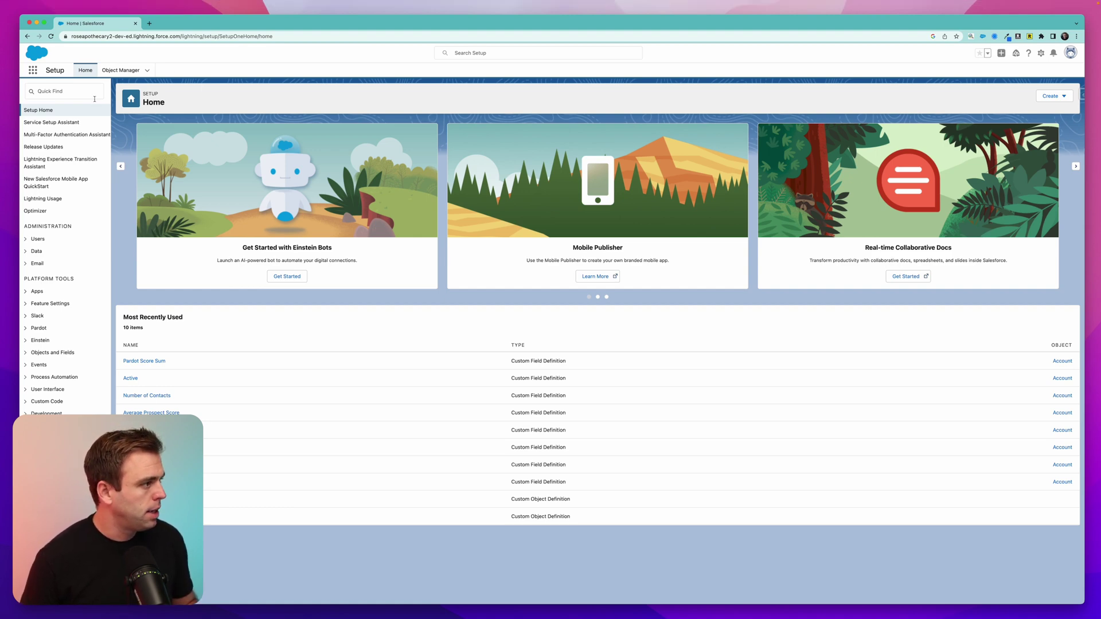
Step: Search the Account object's fields and relationships for "number" and examine the Number of Contacts custom field
click(119, 70)
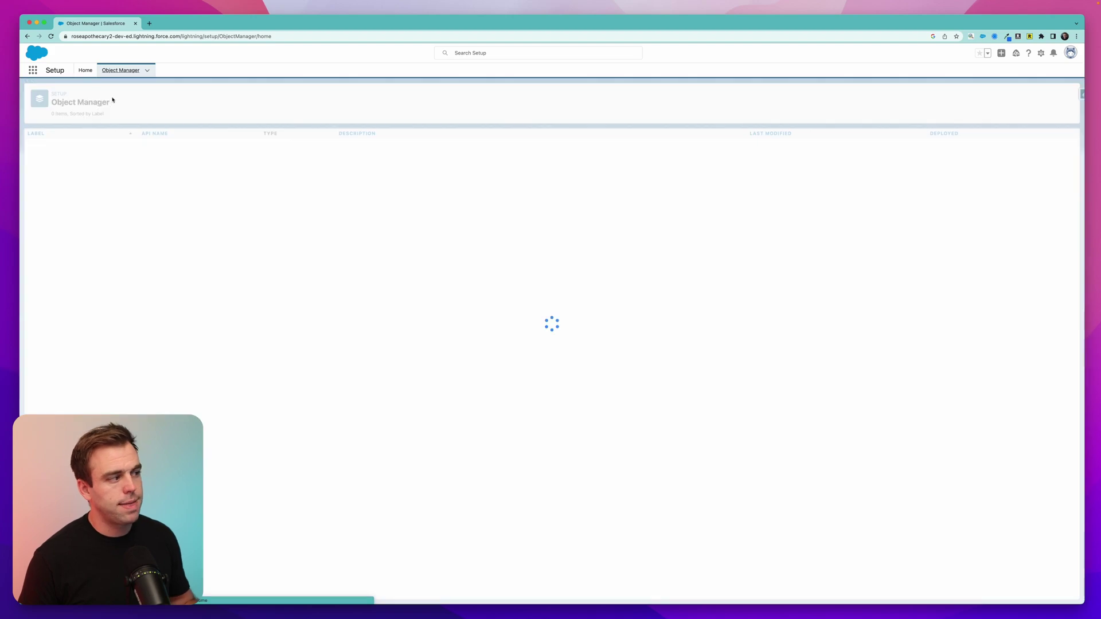
click(38, 145)
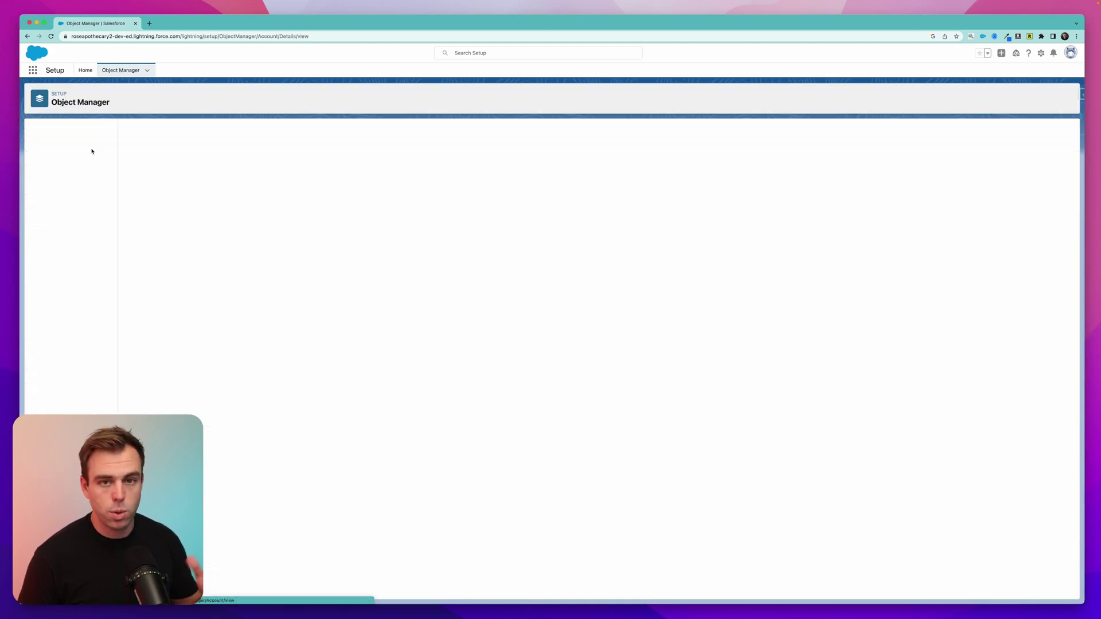
click(92, 152)
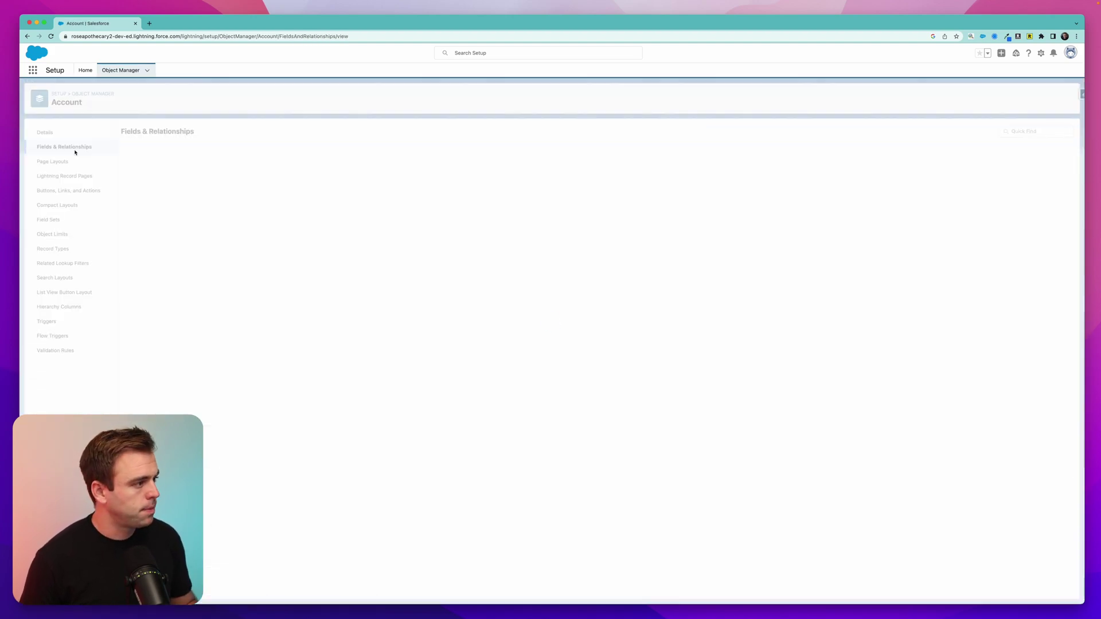
click(833, 128)
text(number)
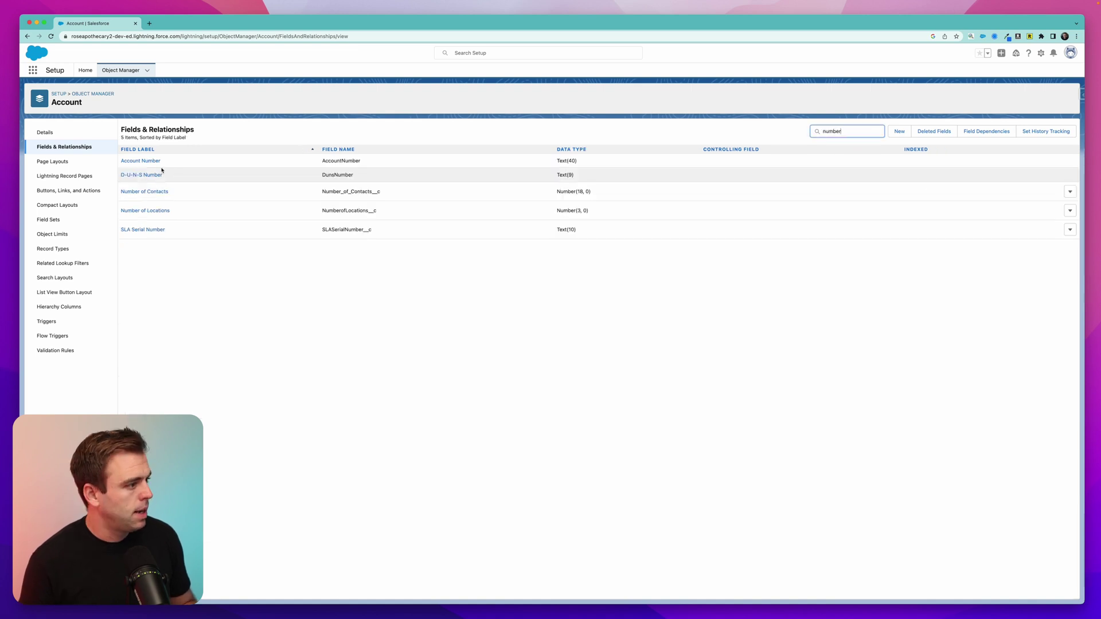
drag(322, 192, 375, 193)
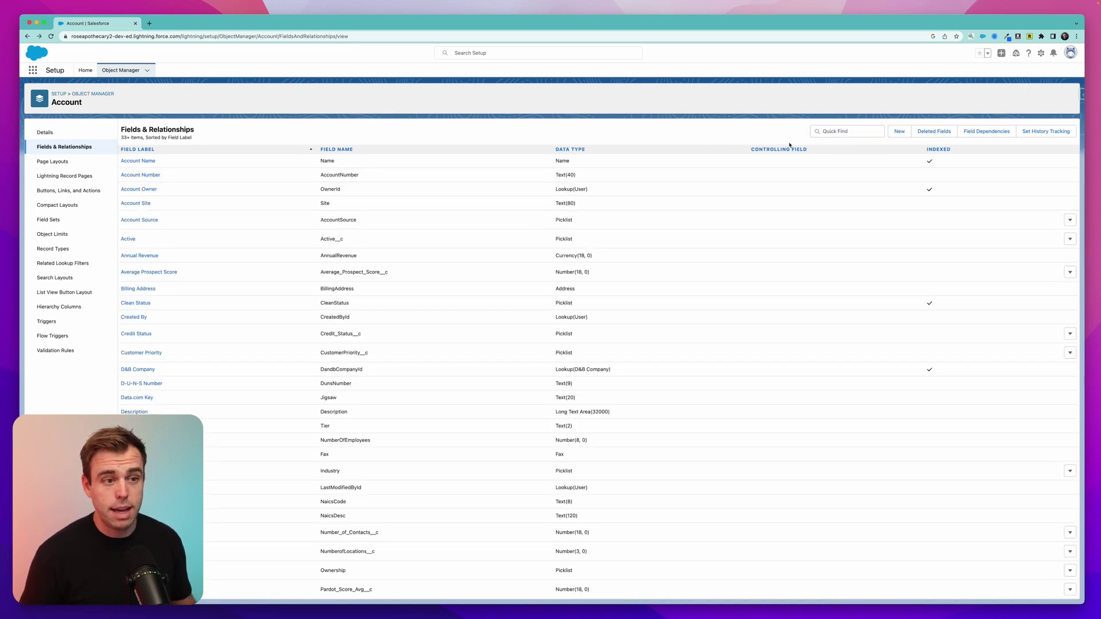
click(899, 131)
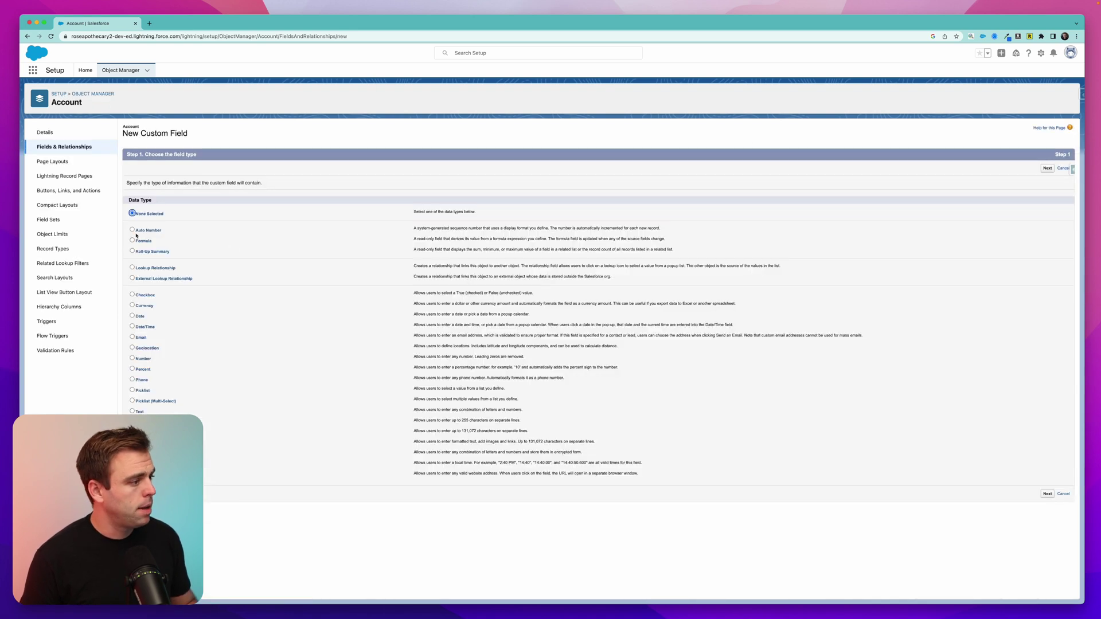
click(133, 359)
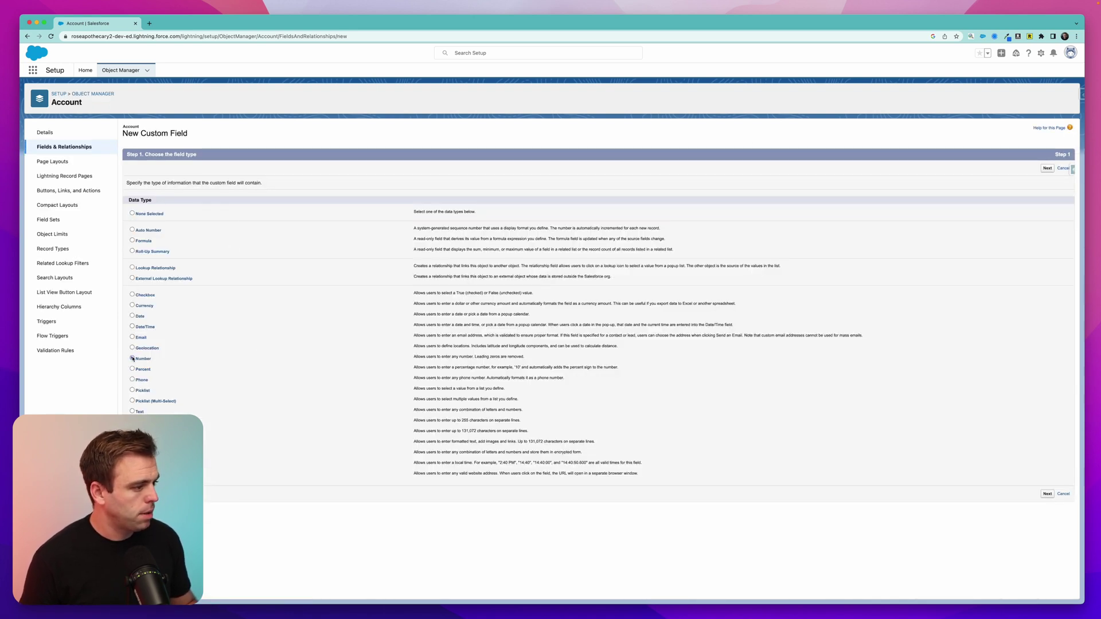
click(1047, 494)
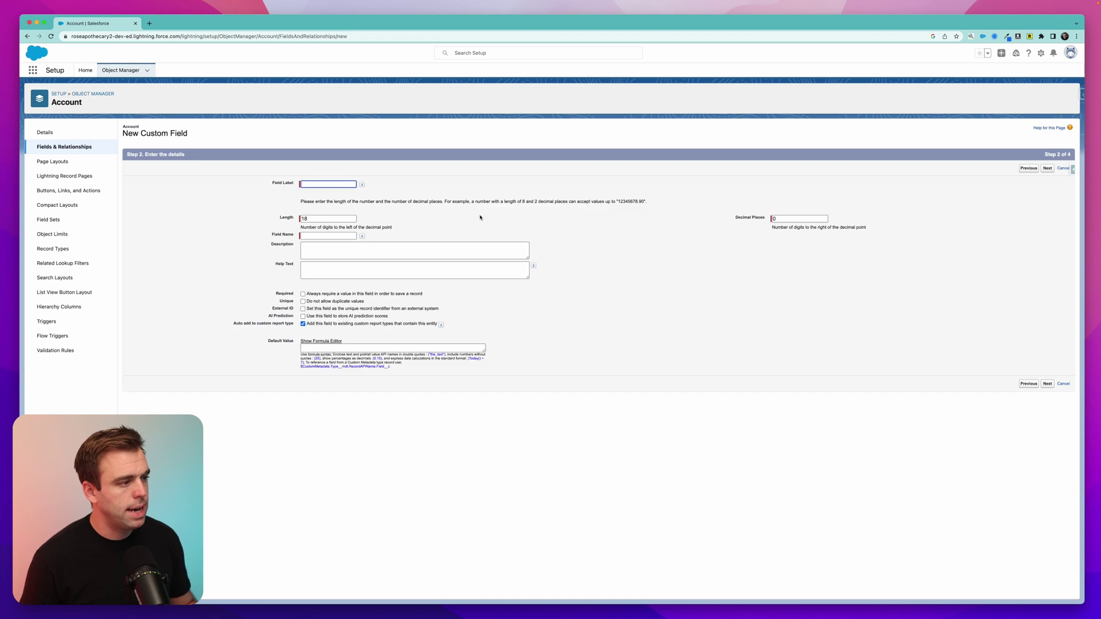
drag(756, 199, 769, 223)
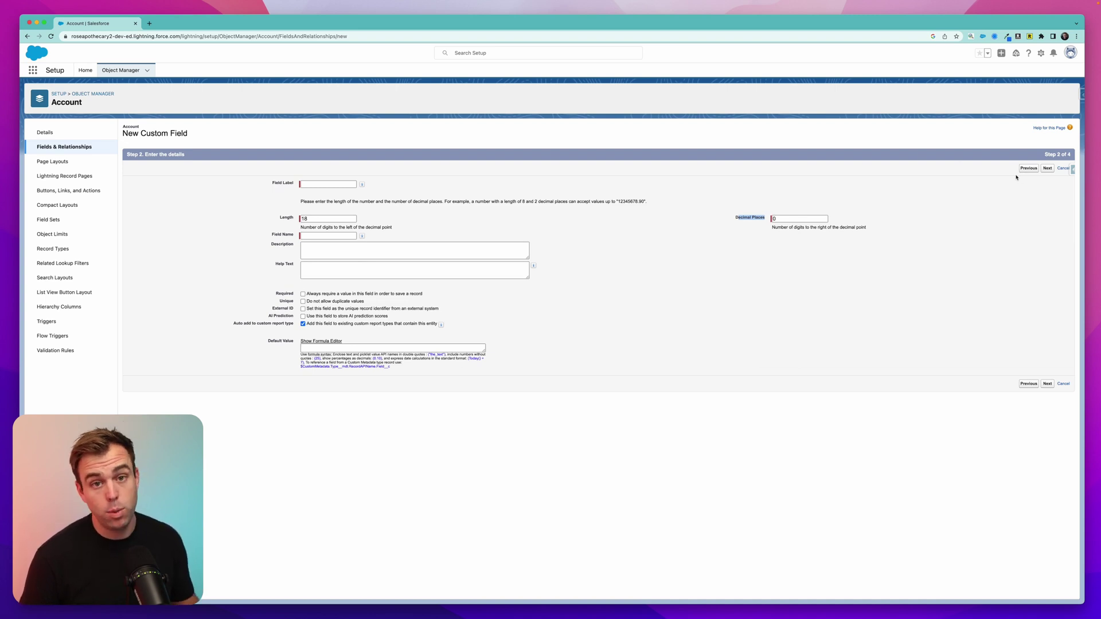
Step: Return to the Setup home, search for "flow" and open the Flows page
click(84, 70)
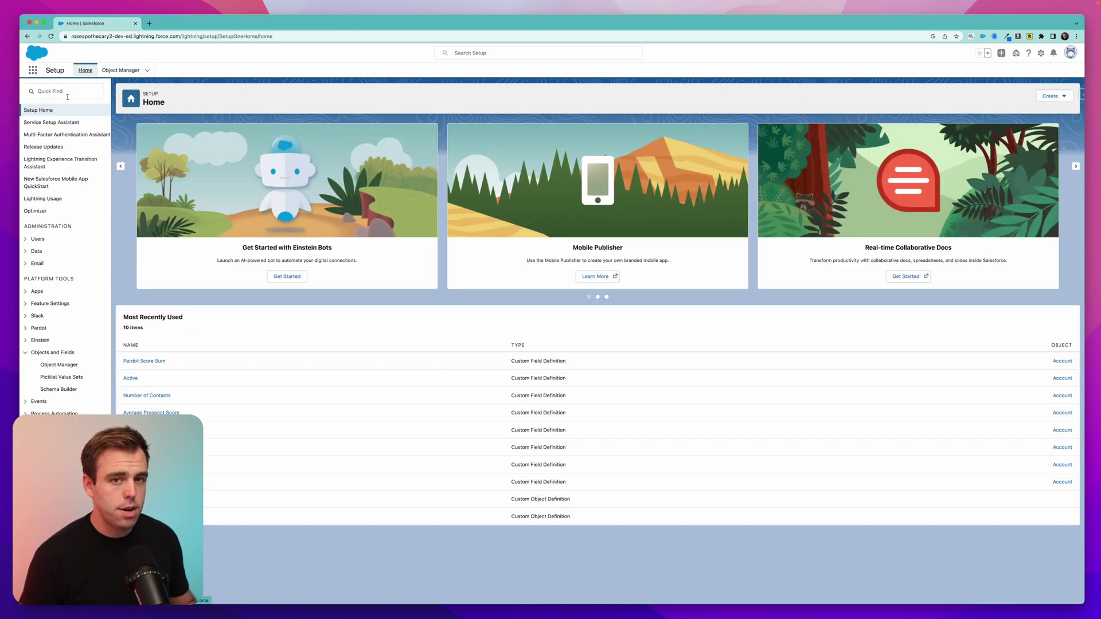
click(64, 93)
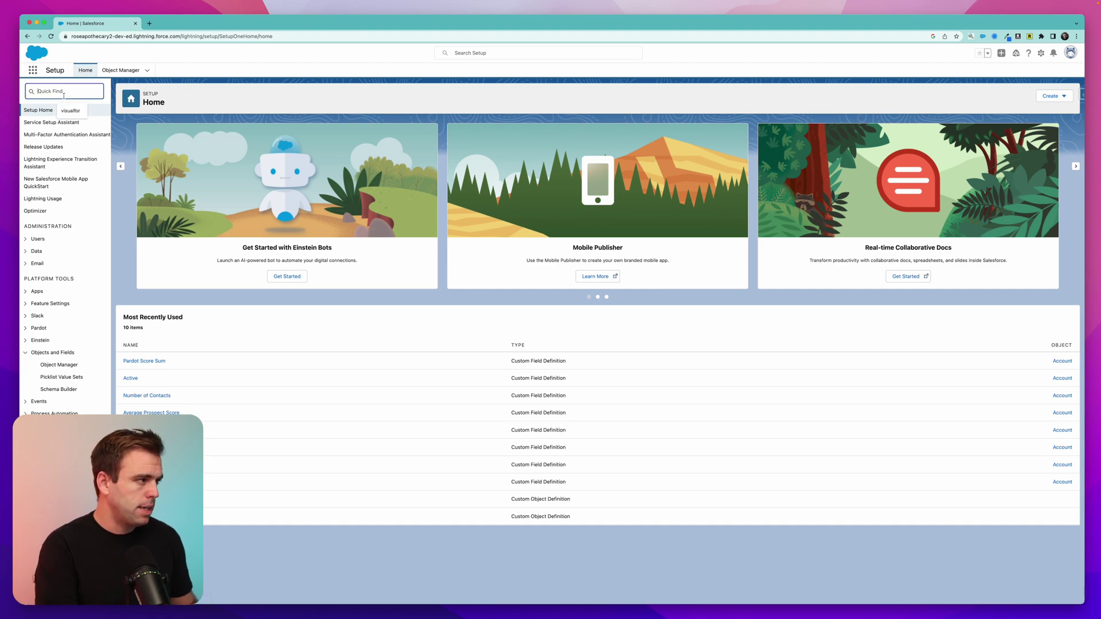
text(flow)
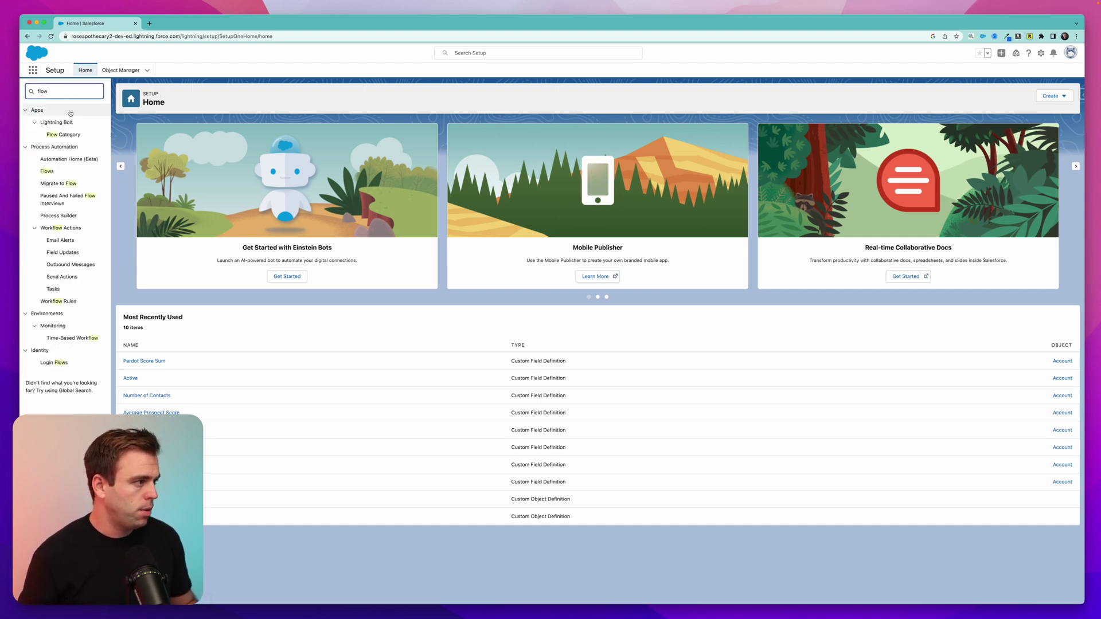
click(46, 171)
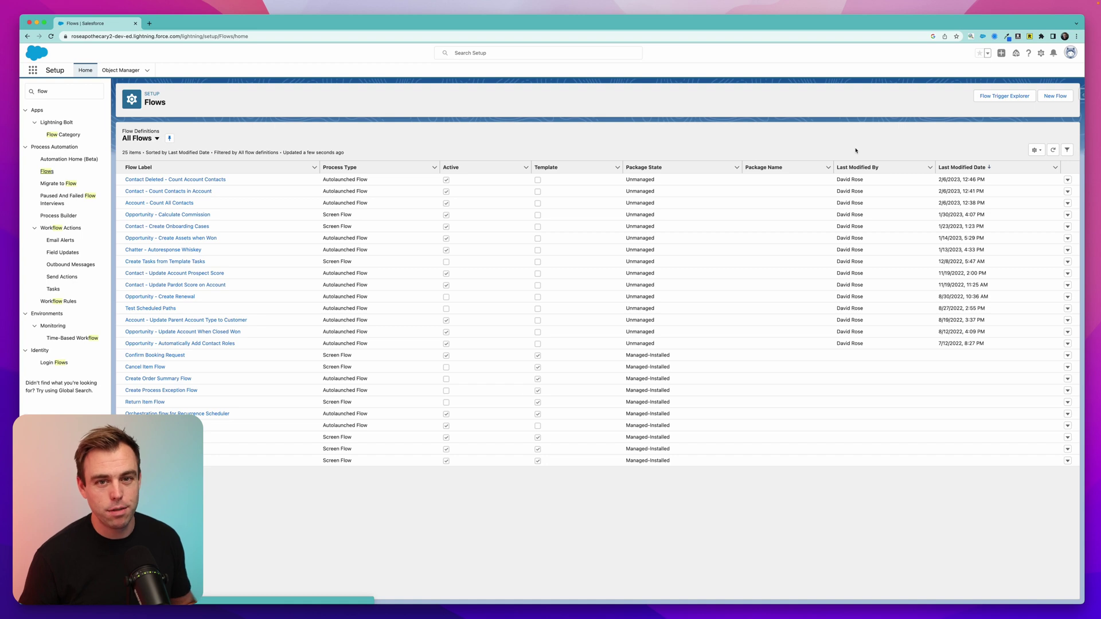
Step: Create a new flow of type Autolaunched Flow (No Trigger)
click(1055, 96)
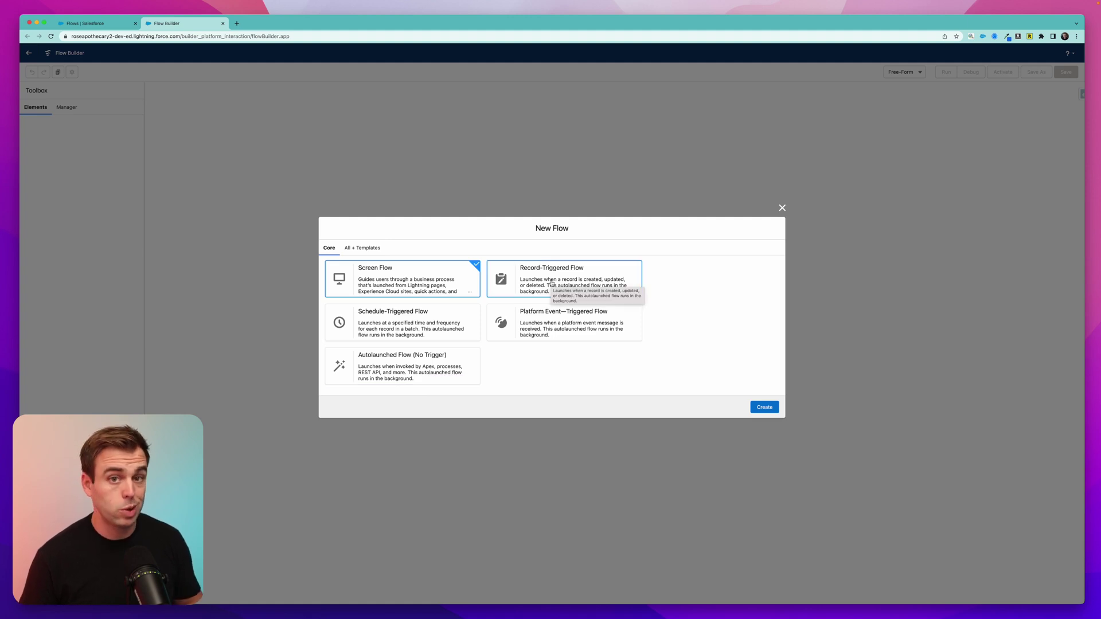
click(424, 370)
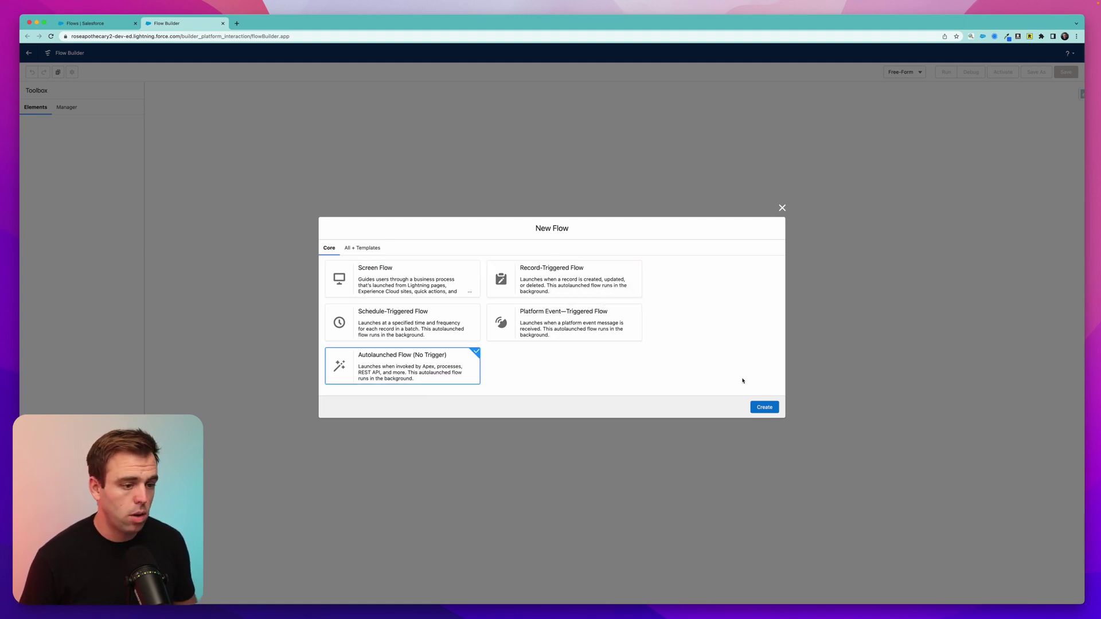
click(765, 407)
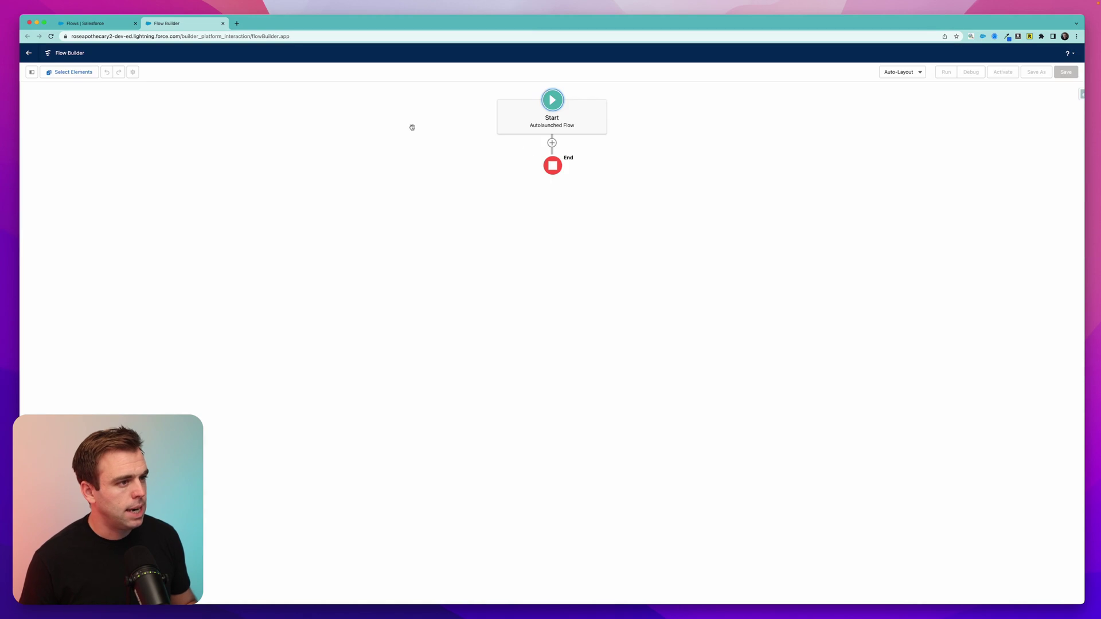
Step: Create a Text variable resource with API name accountId that is available for input
click(32, 73)
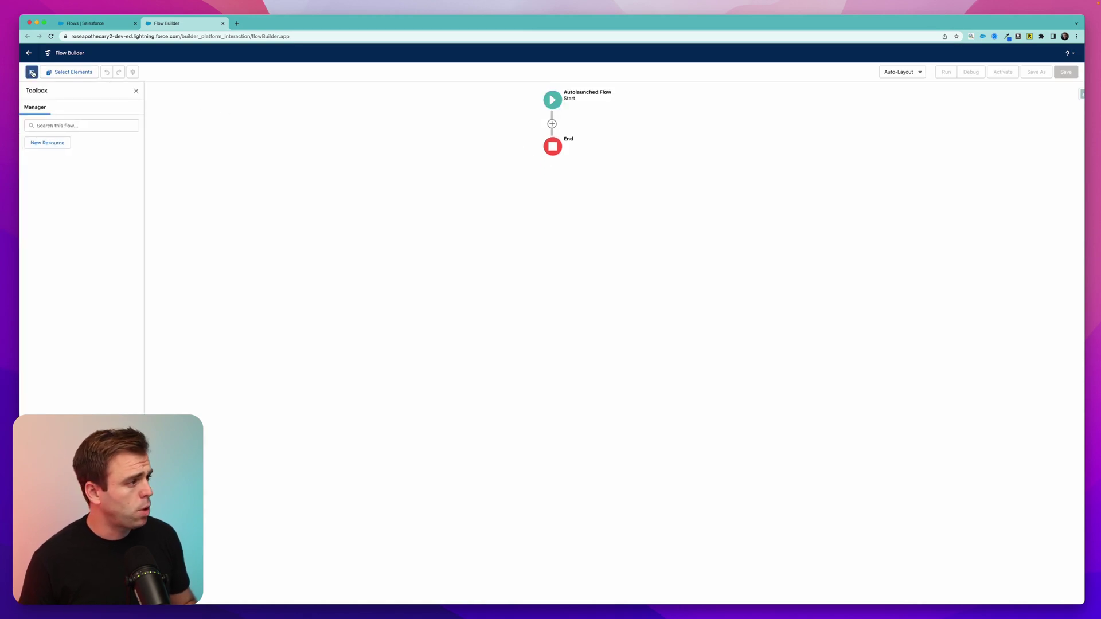
click(49, 142)
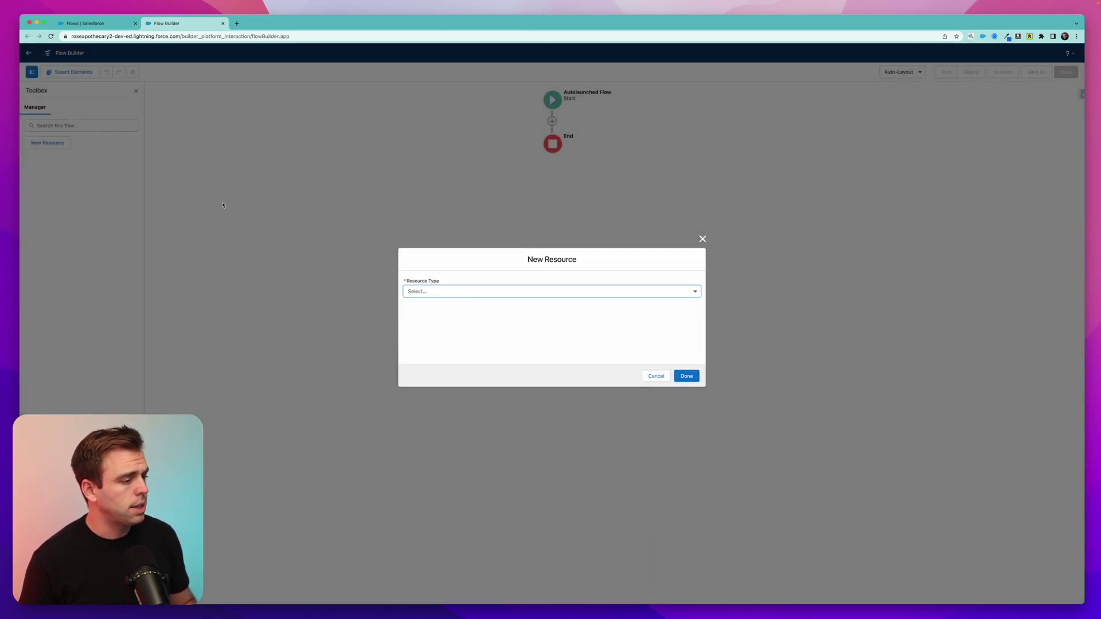
click(471, 291)
click(462, 307)
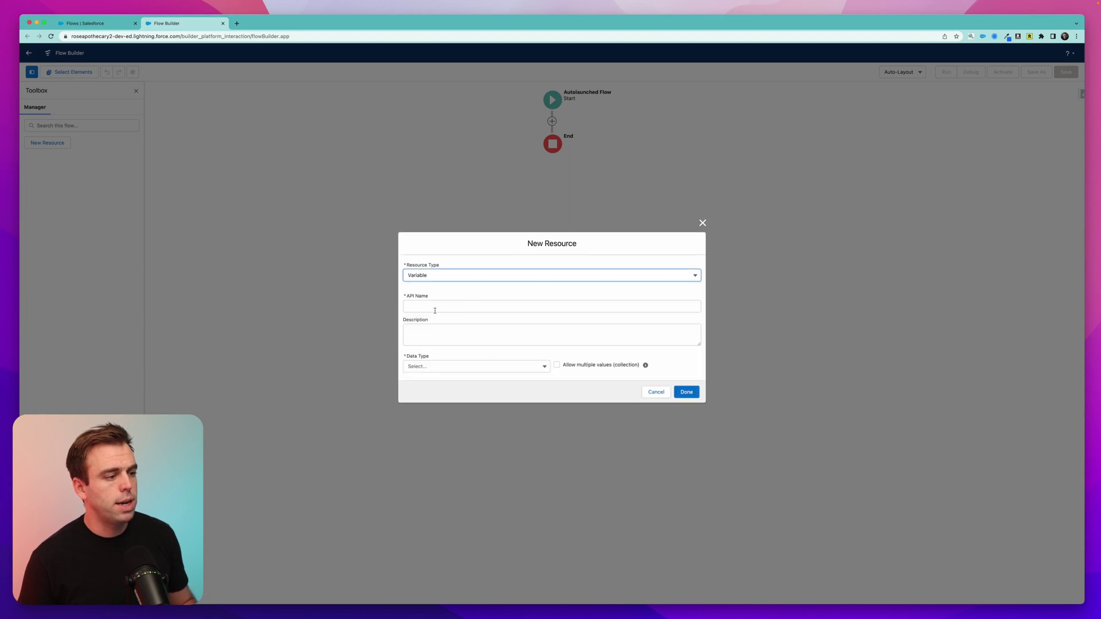
click(433, 309)
text(accountId)
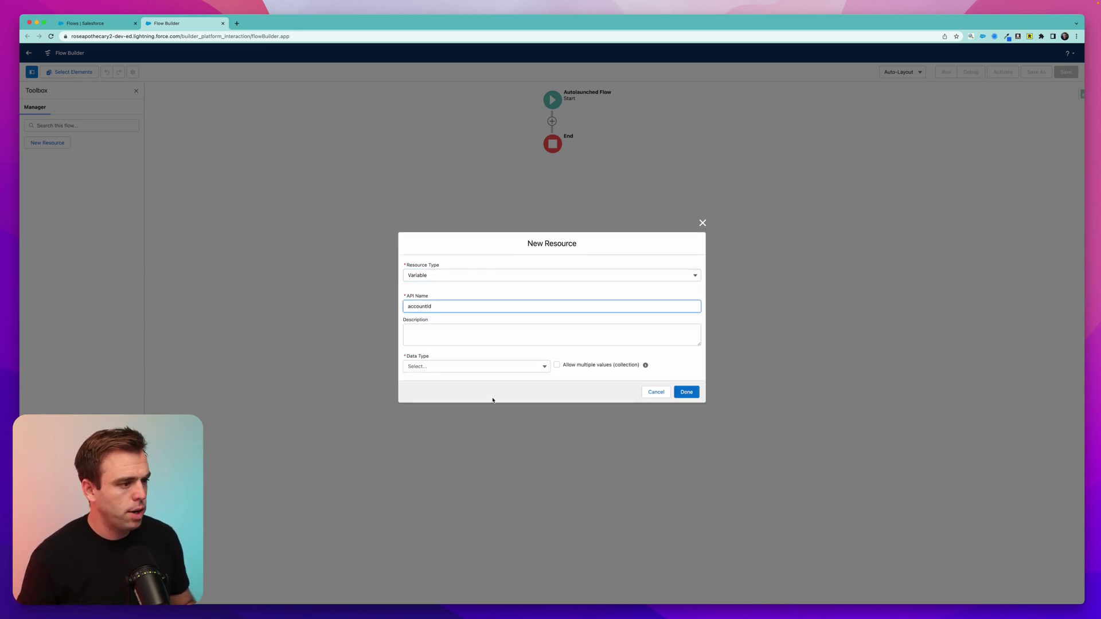
click(461, 365)
click(440, 381)
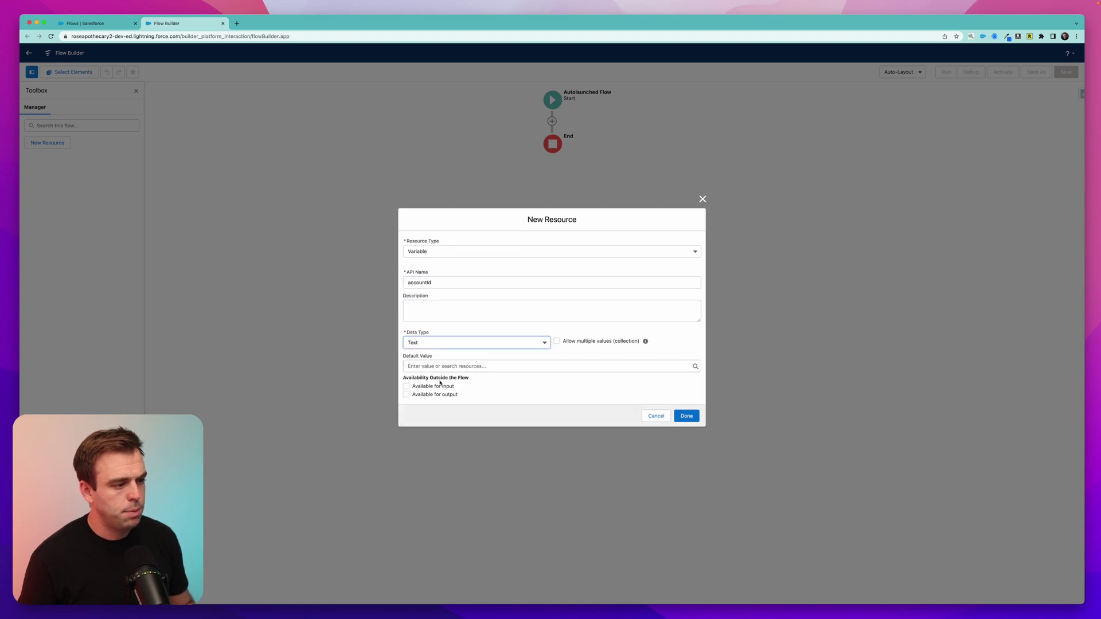
click(441, 385)
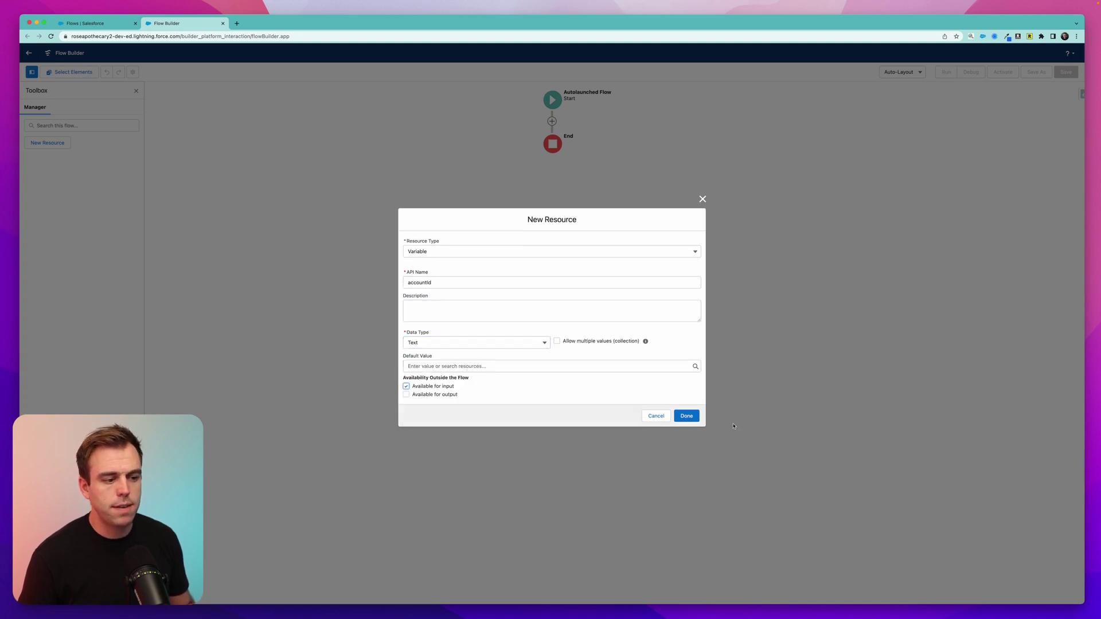
click(686, 417)
Step: Create a Number variable resource with API name count, 0 decimal places and available for input
click(56, 146)
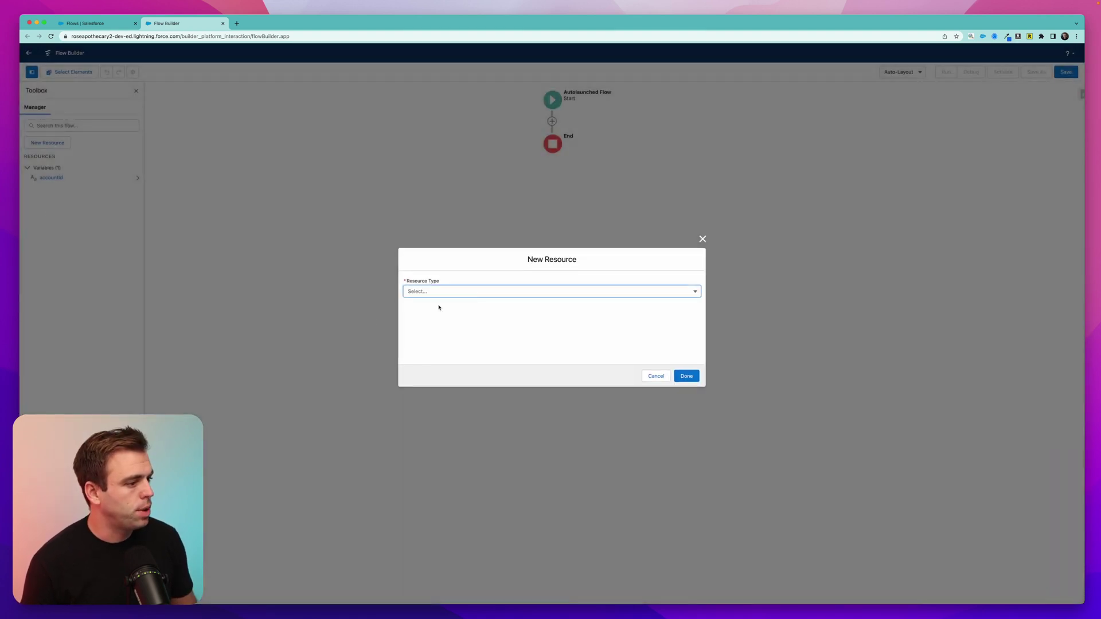
click(467, 291)
click(453, 306)
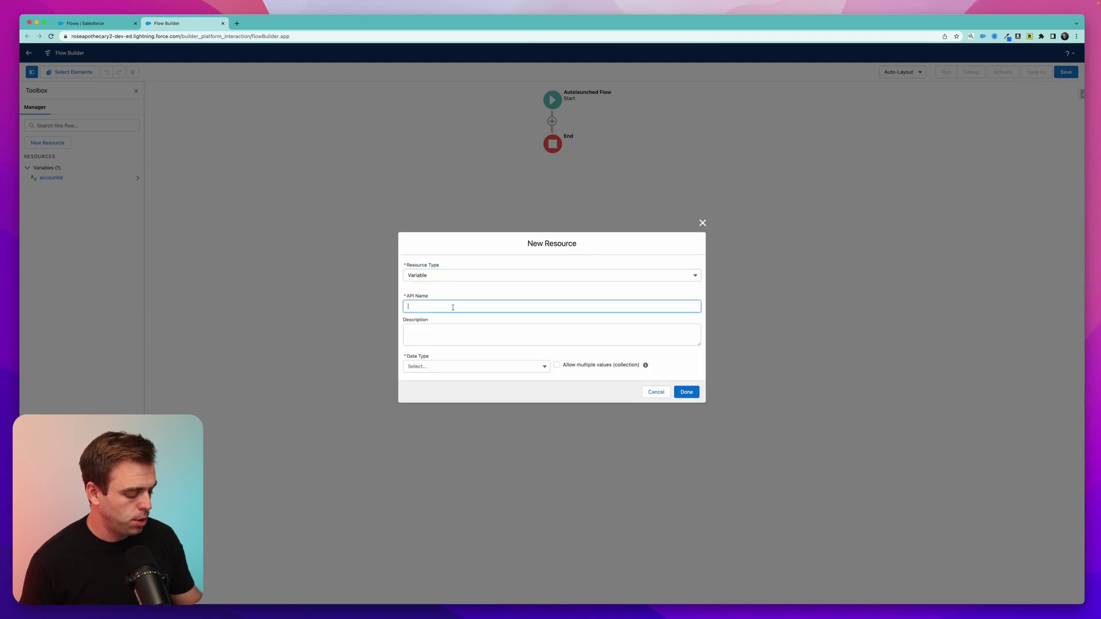
text(count)
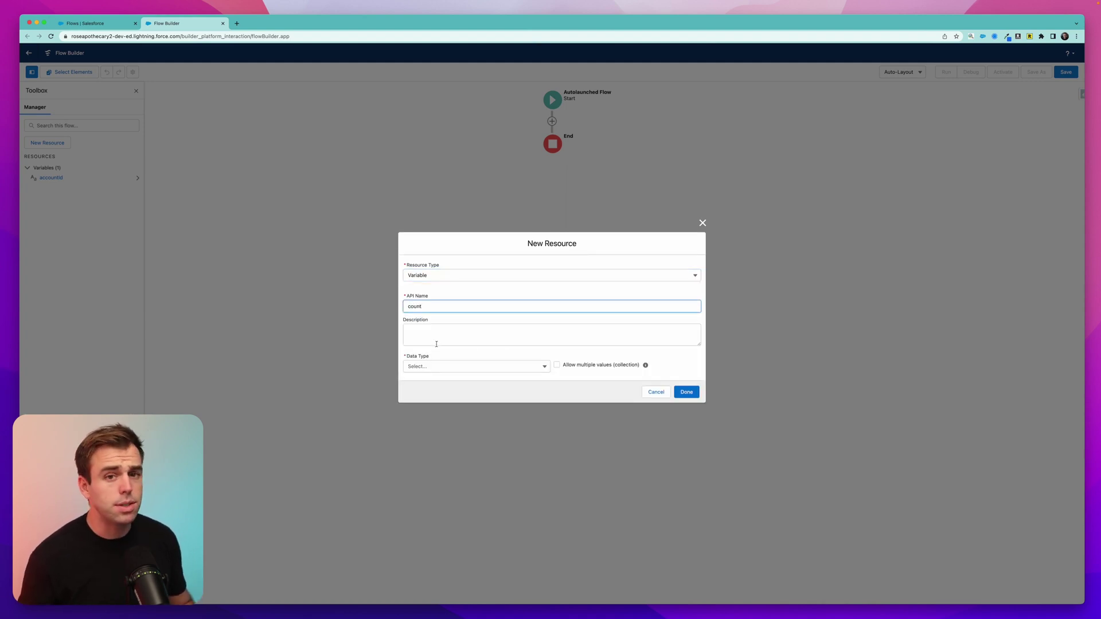
click(429, 367)
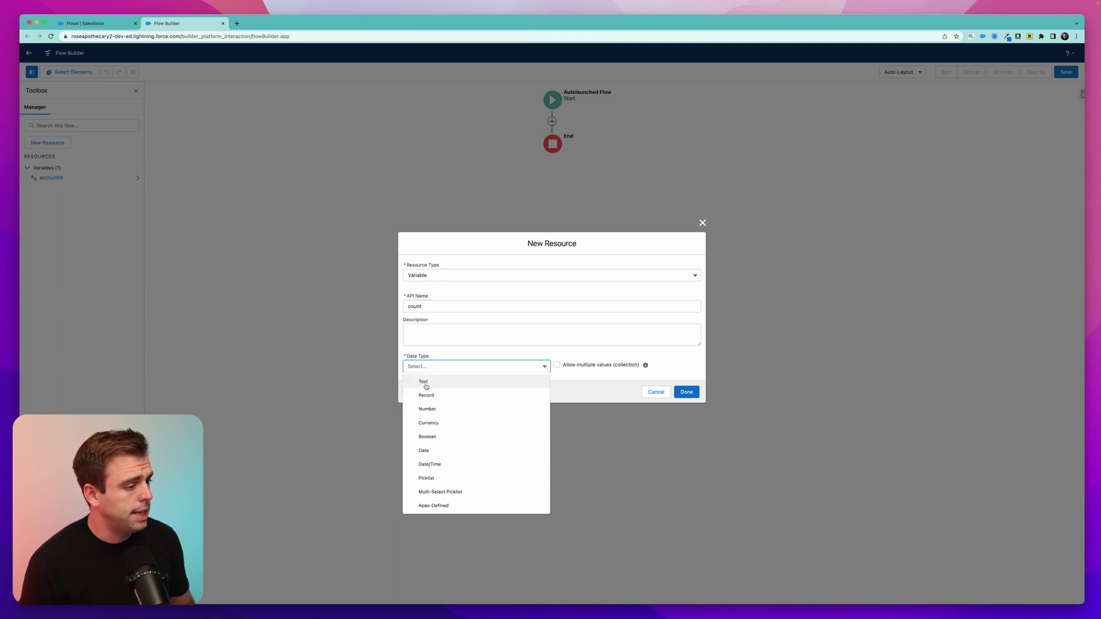
click(437, 407)
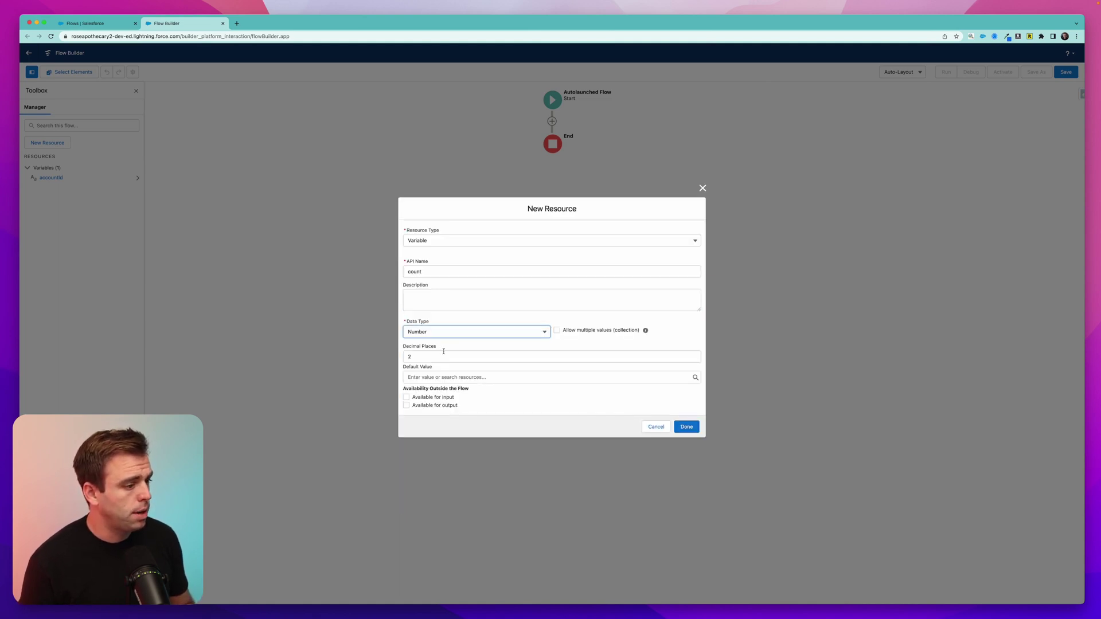
double_click(424, 357)
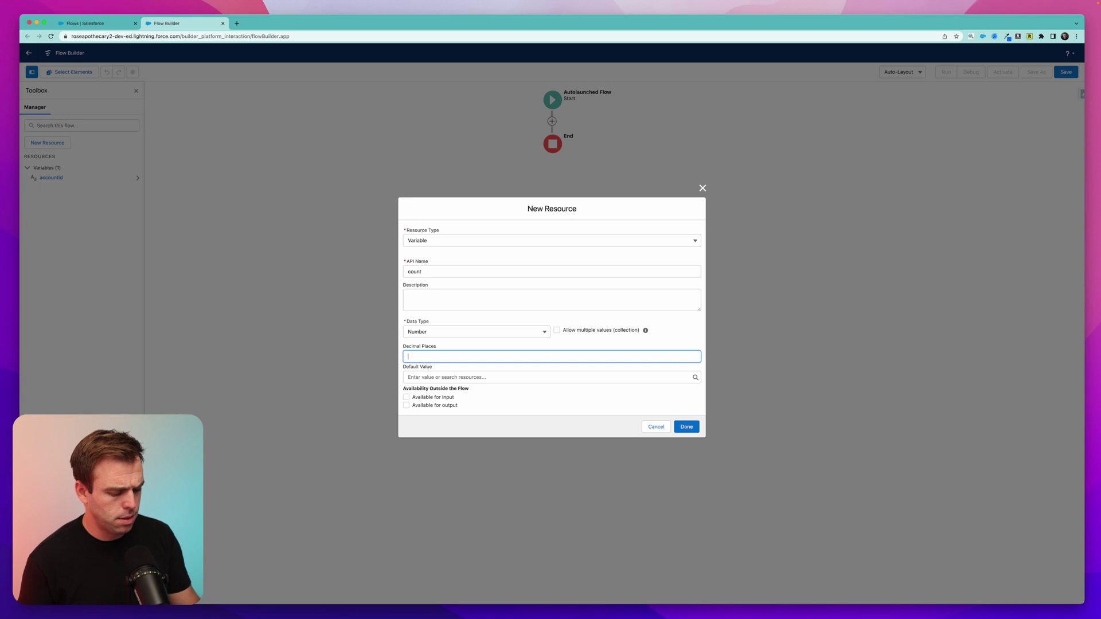
click(562, 343)
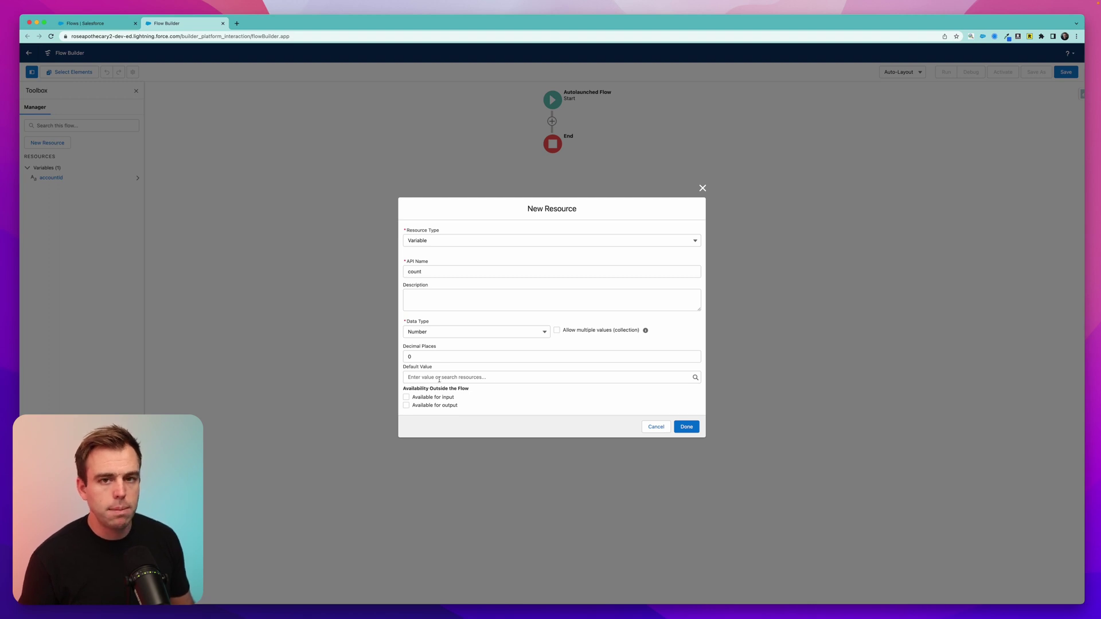
click(407, 397)
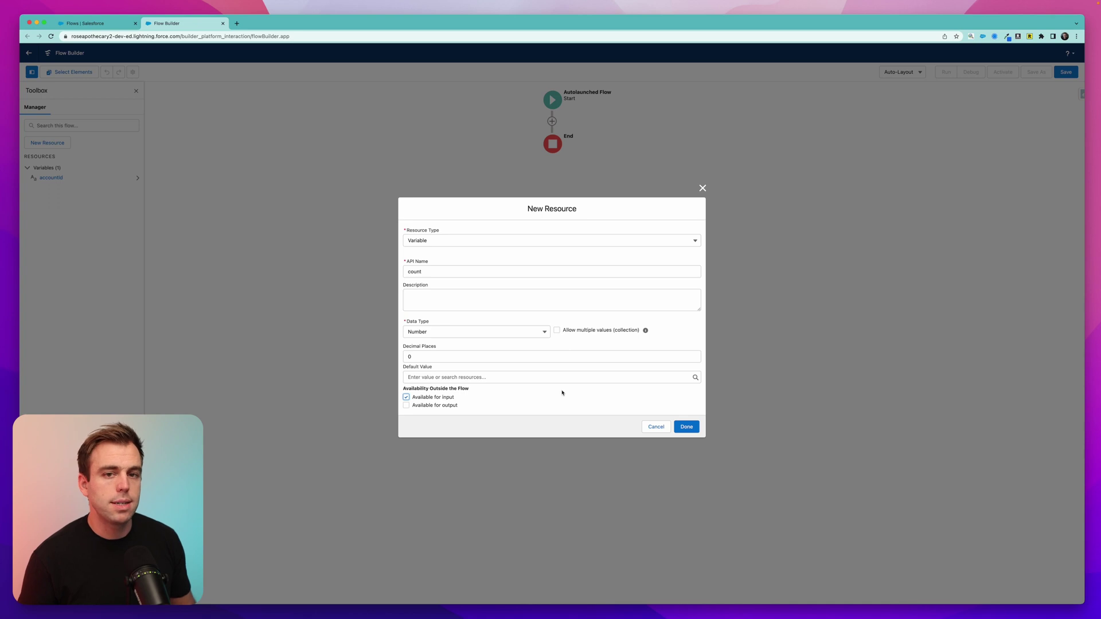
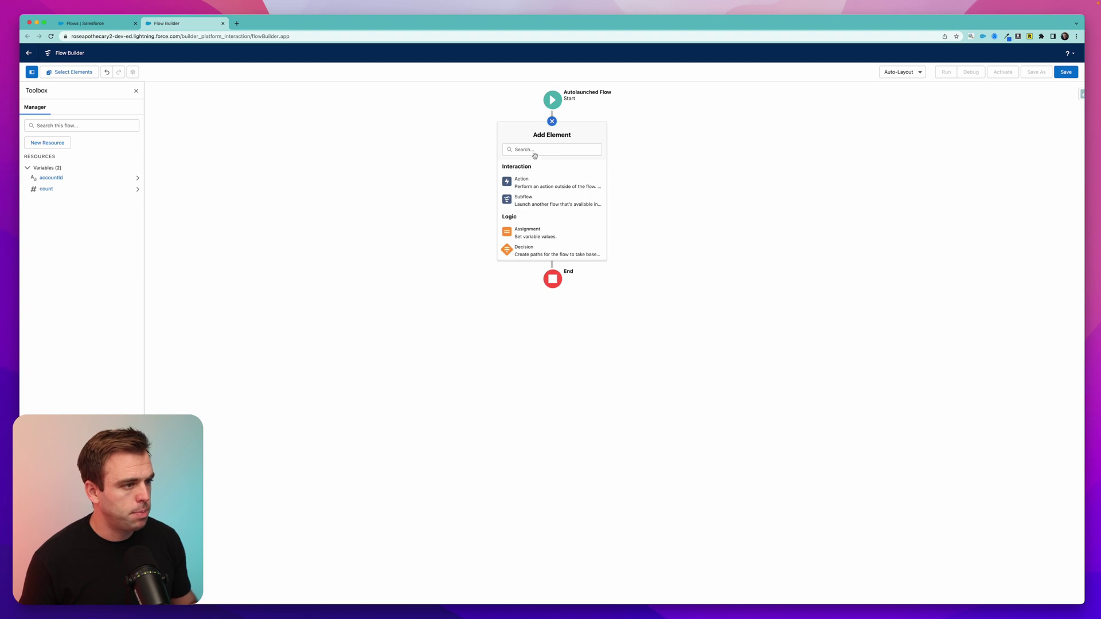
Step: Add a Get Records element labelled "Get Contacts" after the flow's start and set its object to Contact
text(get re)
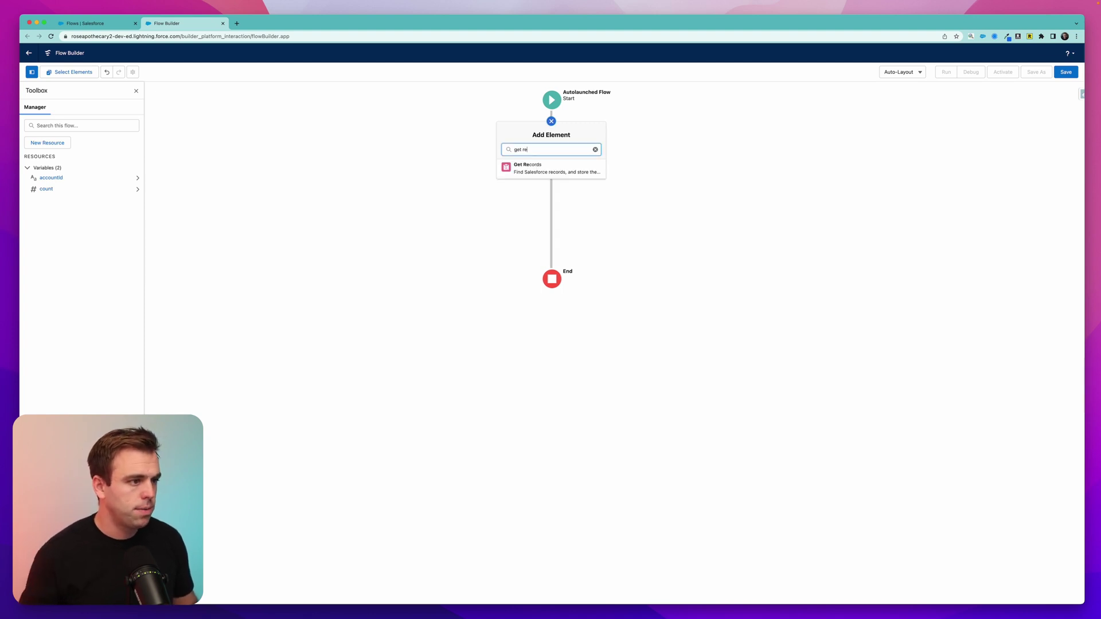
key(Return)
text(Get Contacts)
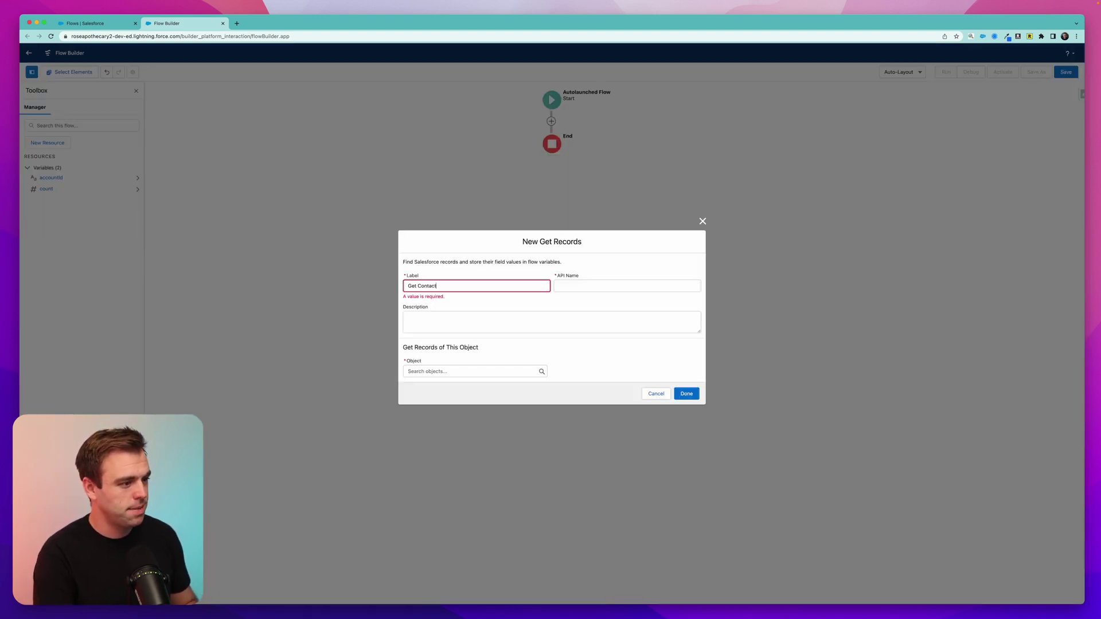
click(435, 371)
text(cont)
click(437, 434)
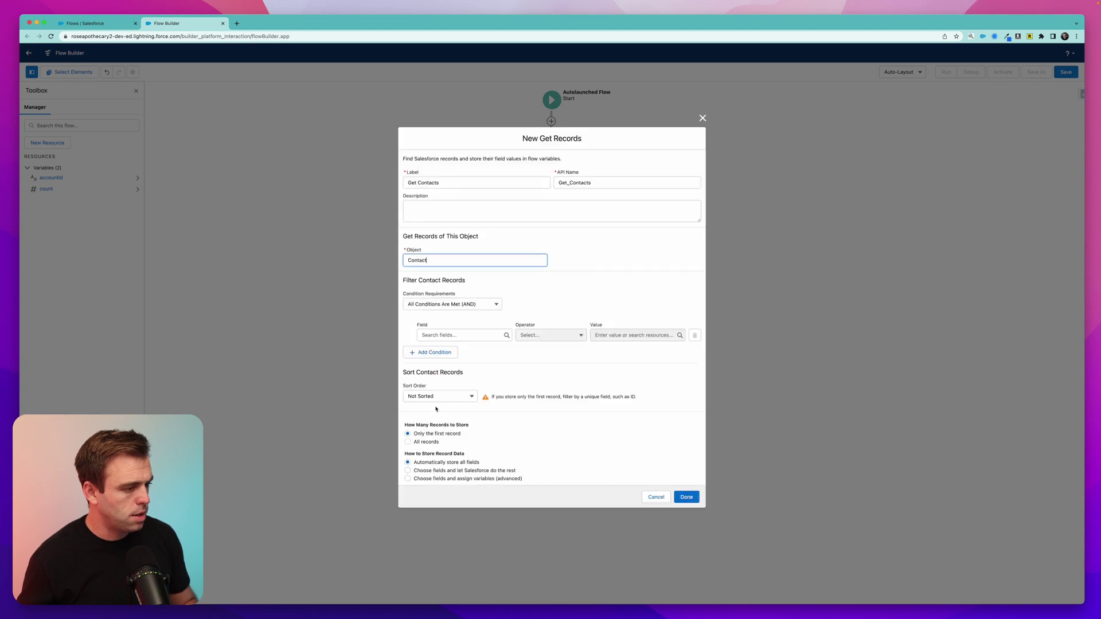
Step: Filter the Contact records on AccountId Equals the accountId variable
click(459, 334)
text(accoun)
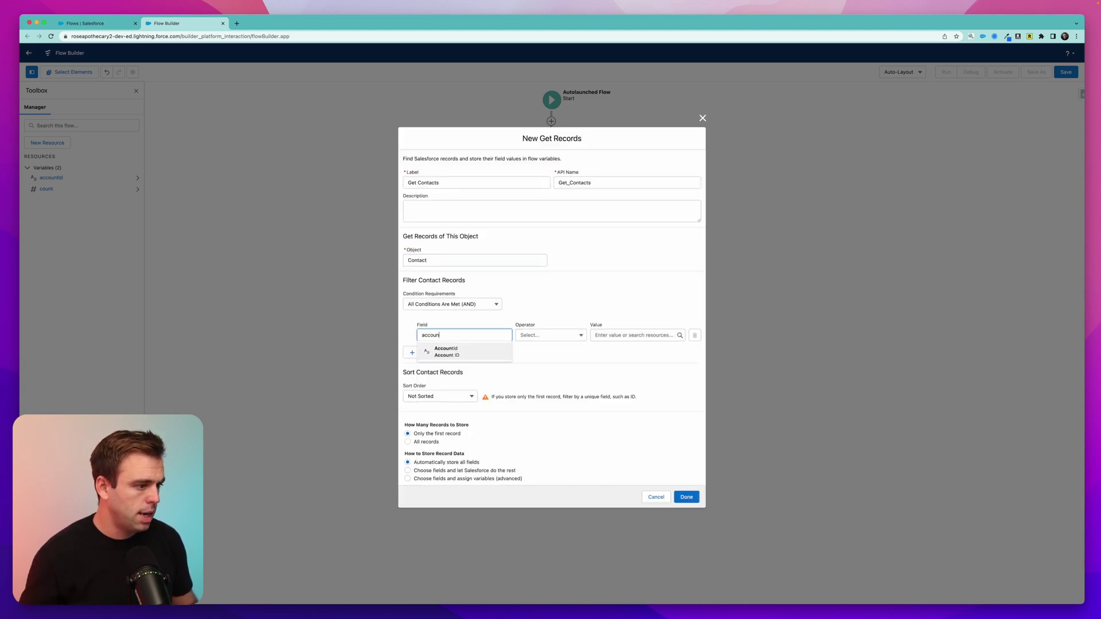
click(470, 351)
click(615, 335)
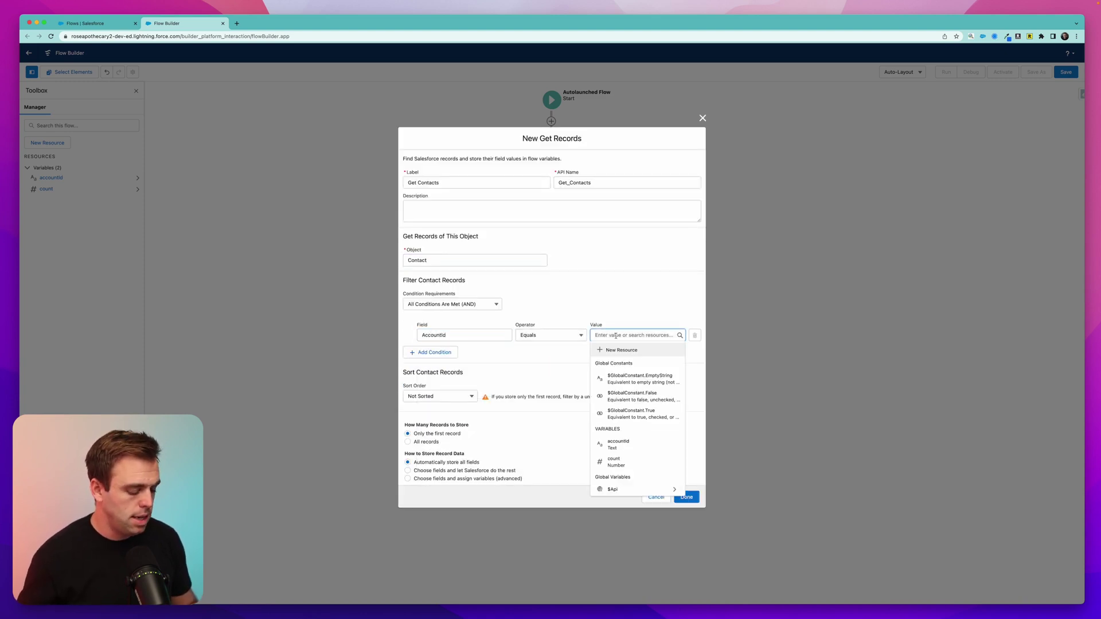
text(acc)
click(623, 365)
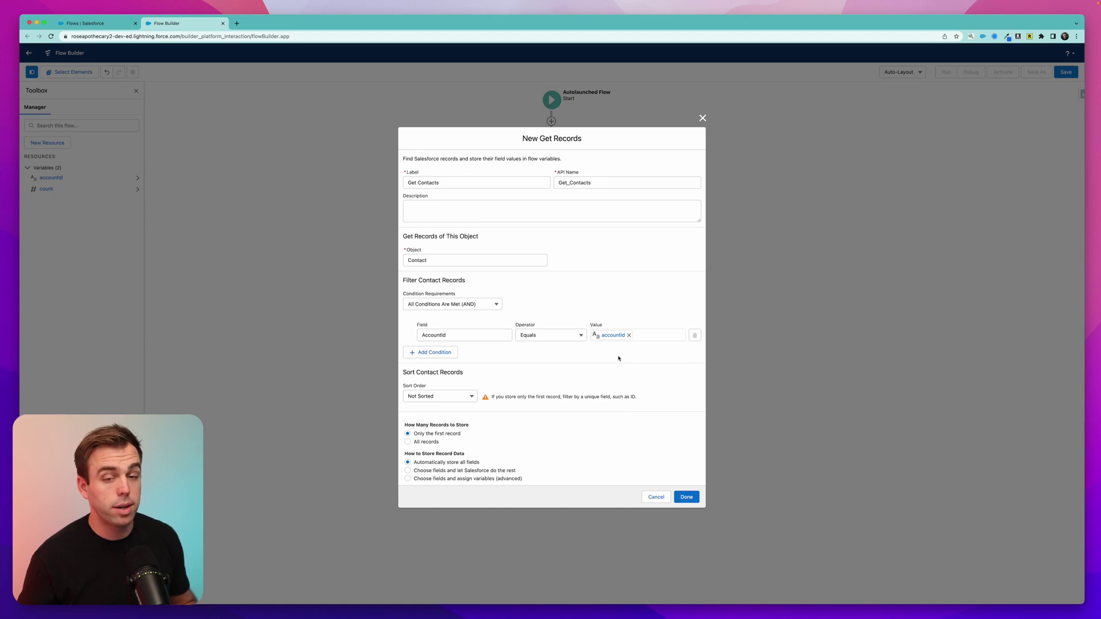
Step: Store all records with "Choose fields and let Salesforce do the rest", keeping only the ID field, and finish the Get Contacts element
triple_click(430, 392)
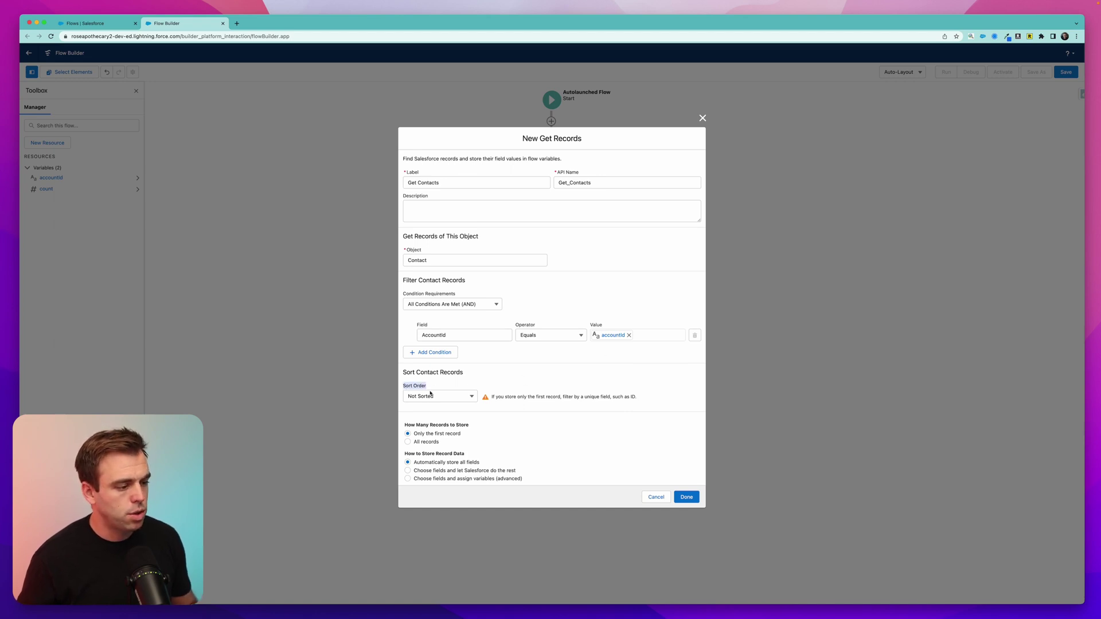
click(408, 441)
triple_click(453, 442)
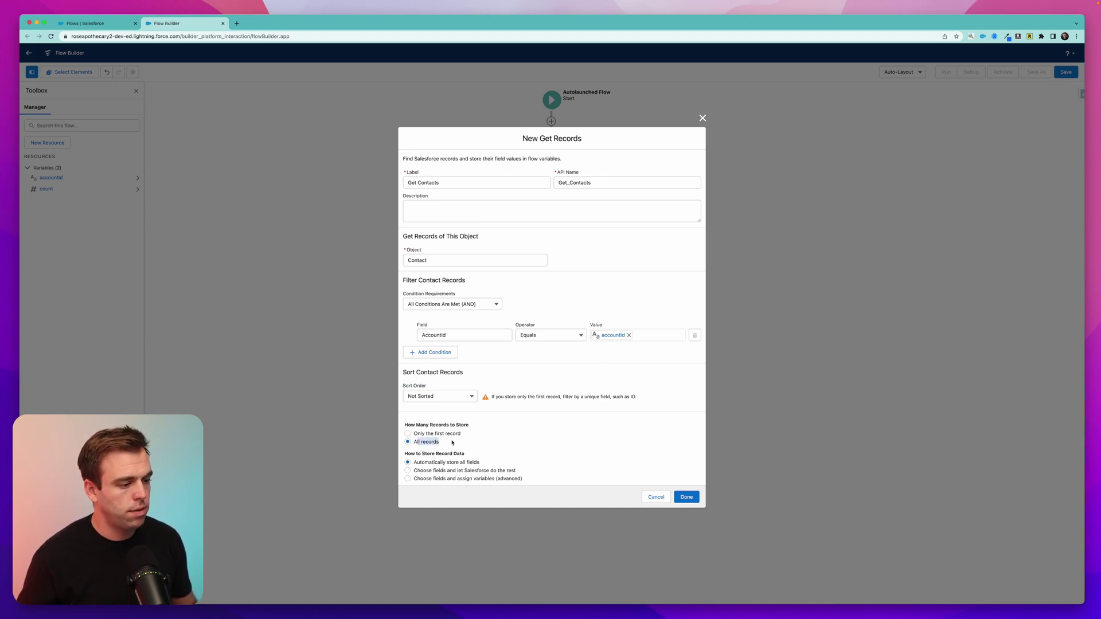
drag(416, 465, 479, 464)
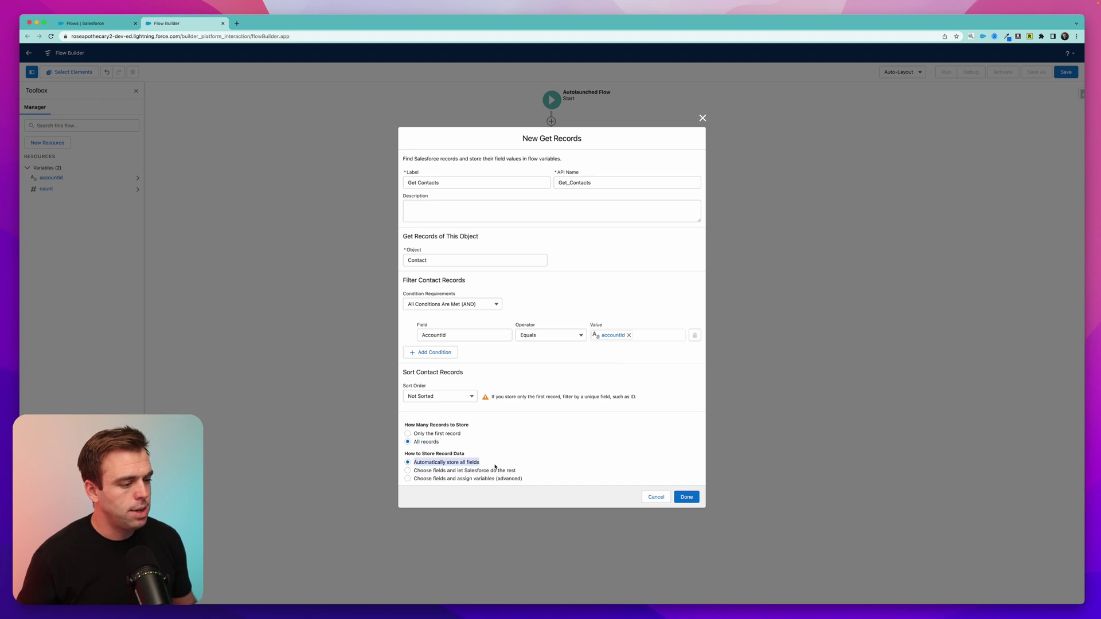
click(408, 470)
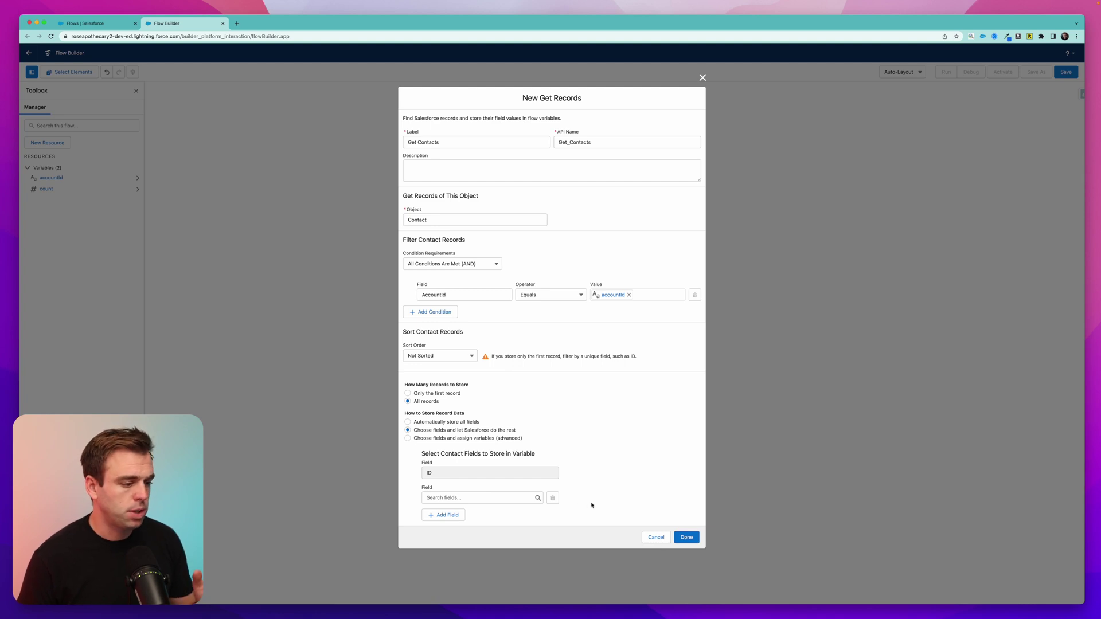
click(687, 537)
Step: Add a Loop element labelled "Loop Through Contacts" after Get Contacts, iterating over the Contacts from Get_Contacts collection
click(551, 165)
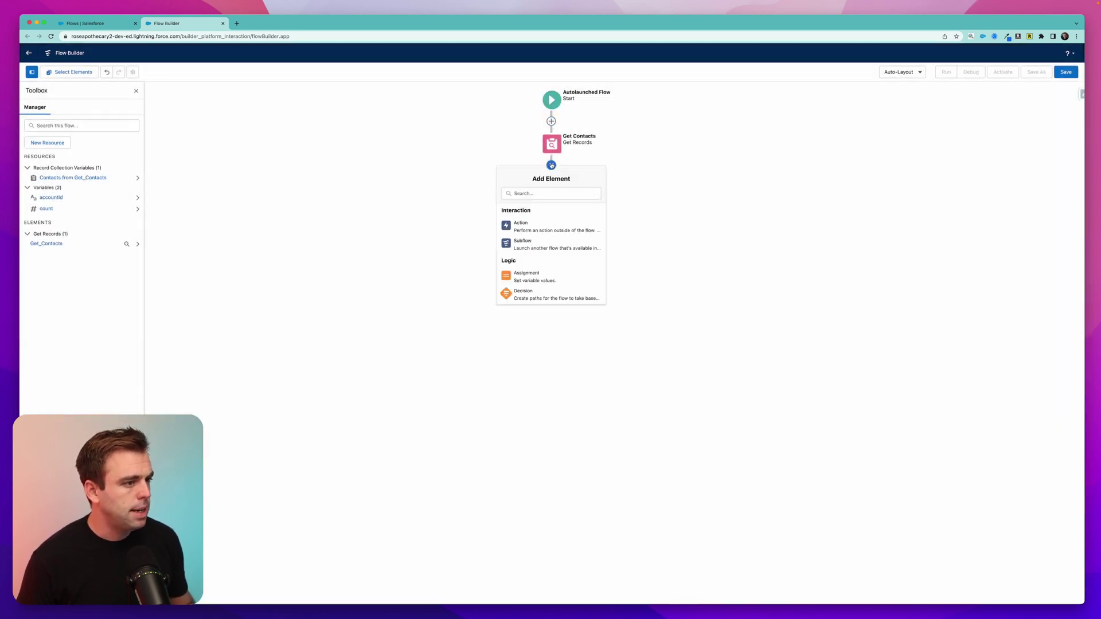
text(loo)
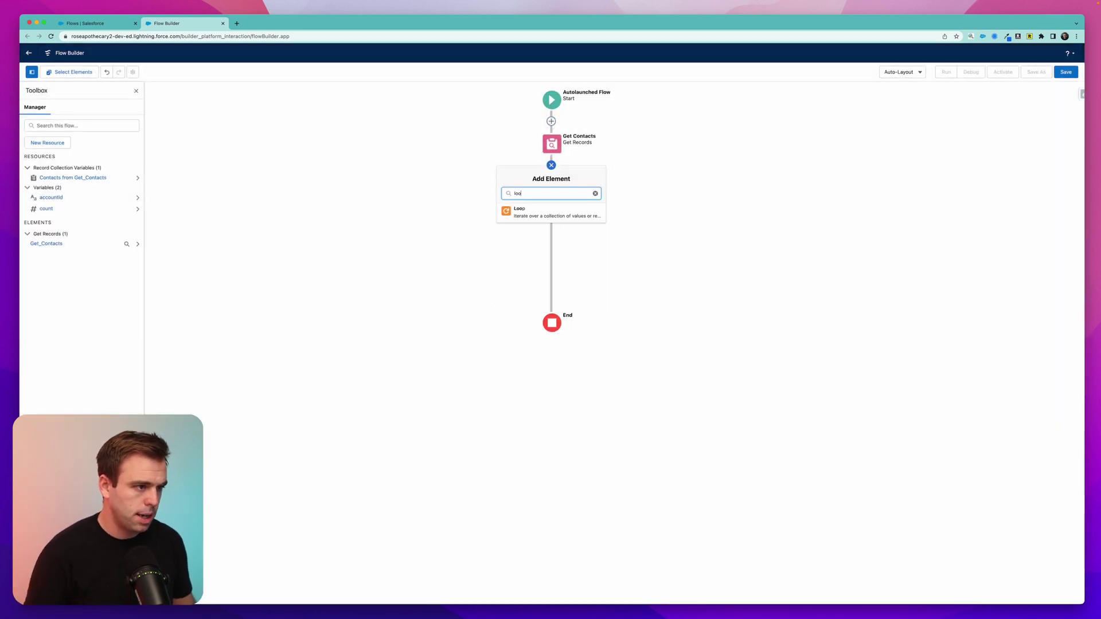
click(549, 217)
text(Loop Through Contacts)
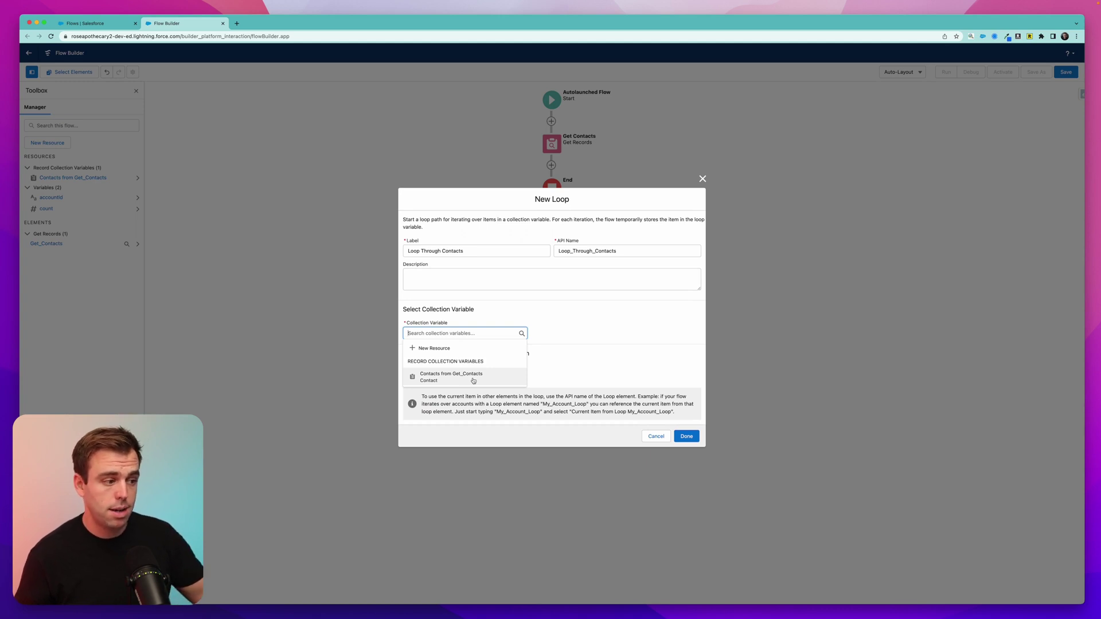
click(473, 380)
click(688, 438)
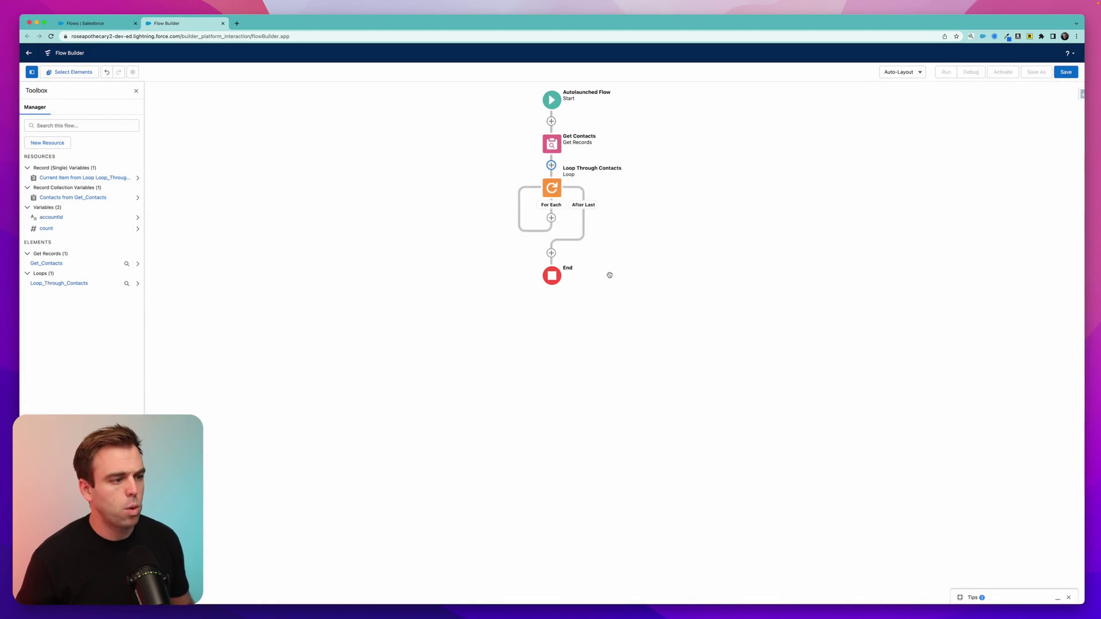
Step: Add an Assignment element labelled "Add +1 To the Counter" on the loop's For Each path
click(551, 218)
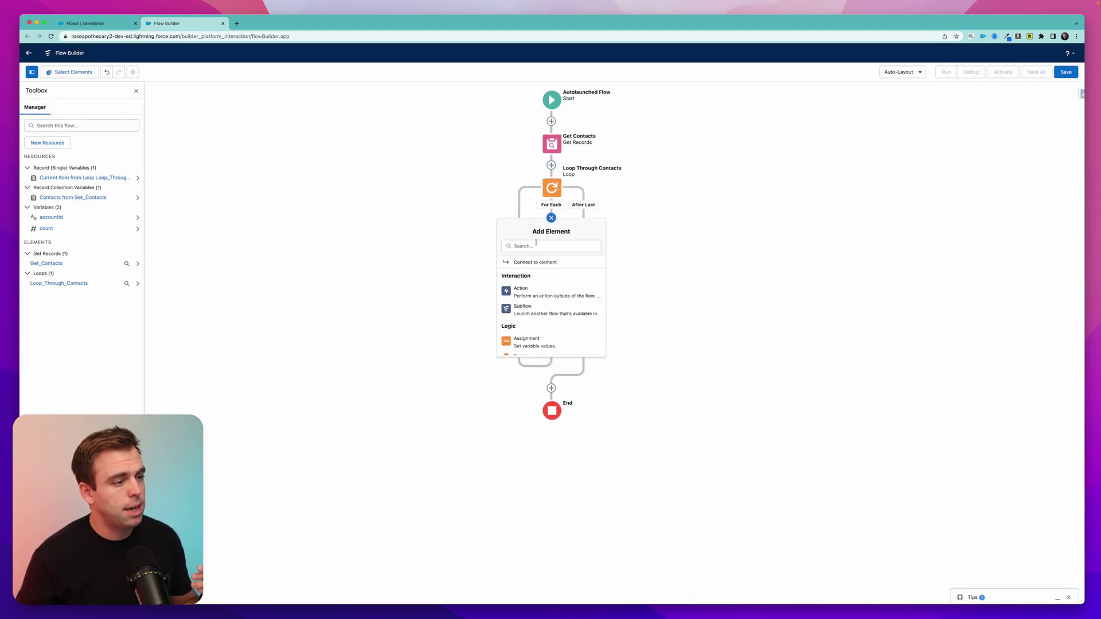
scroll(539, 298, down, 1)
click(527, 325)
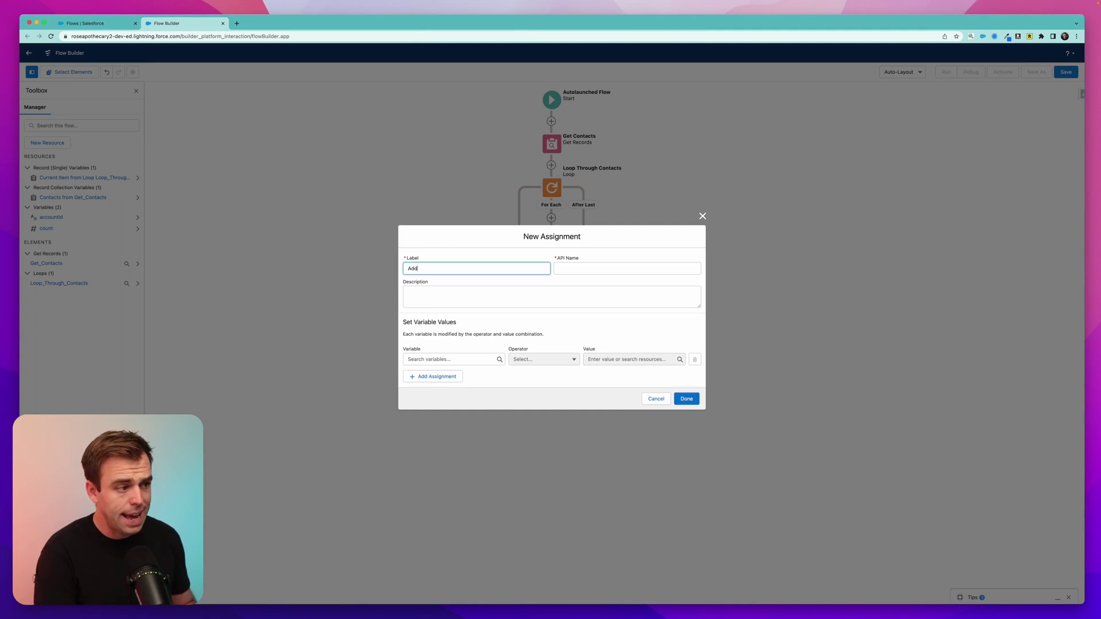
text(Add +1 To the Counter)
key(Tab)
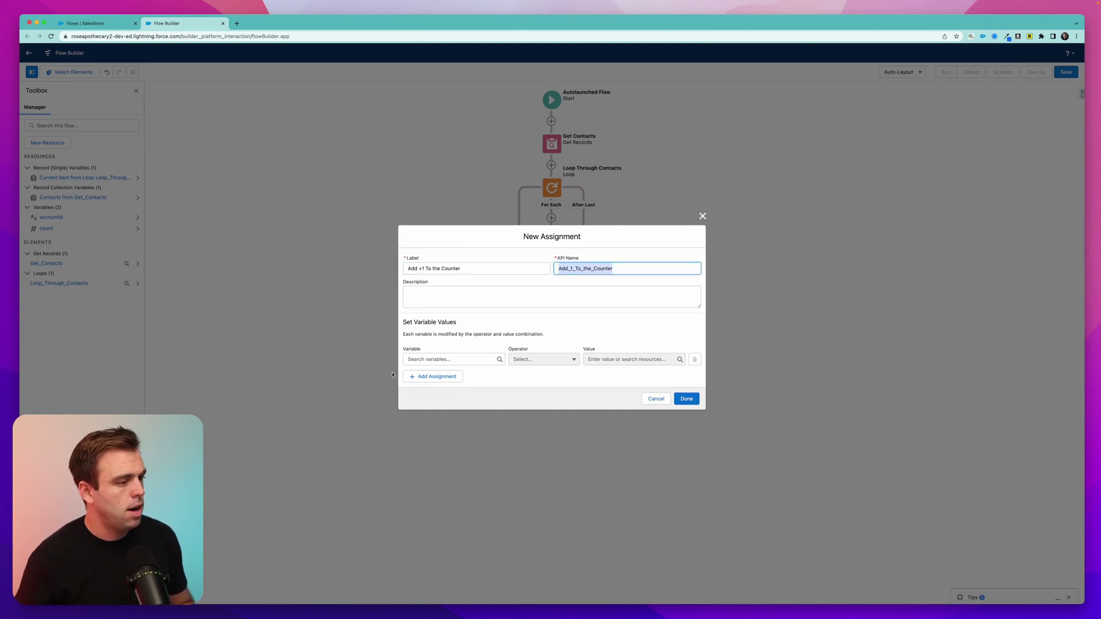
Step: Set the assignment to add 1 to the count variable and finish the element
click(426, 360)
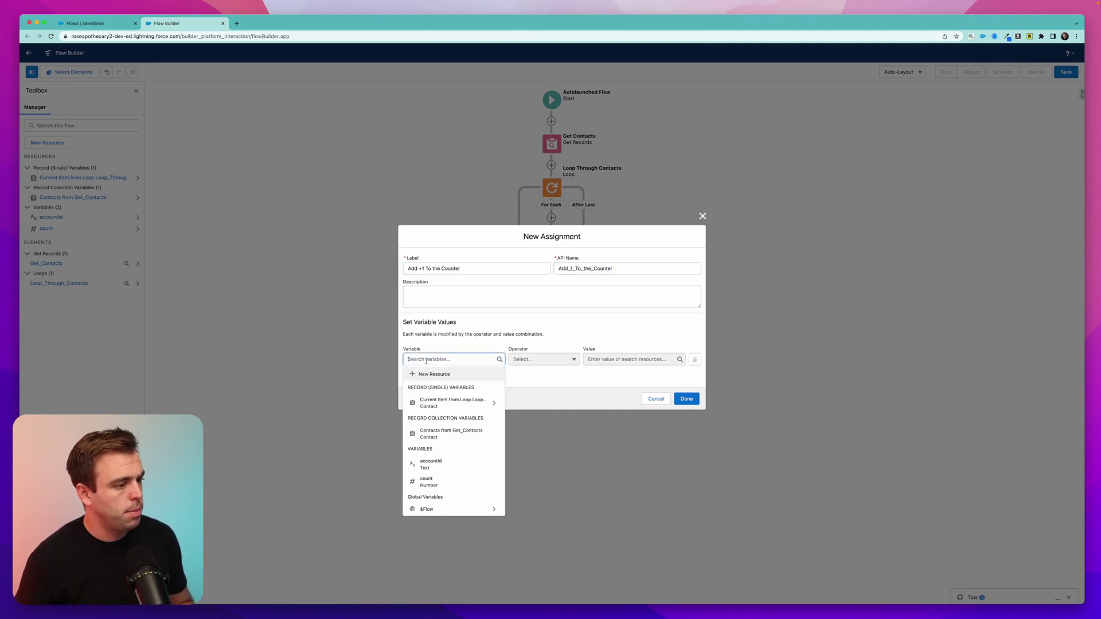
click(437, 486)
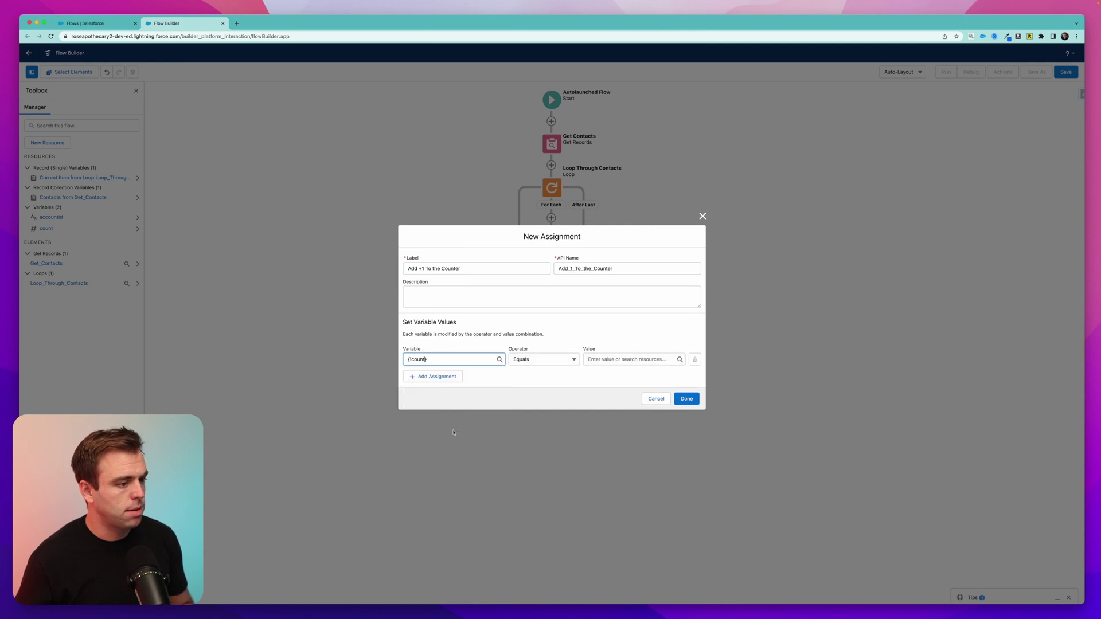
click(543, 360)
click(545, 385)
click(612, 359)
text(1)
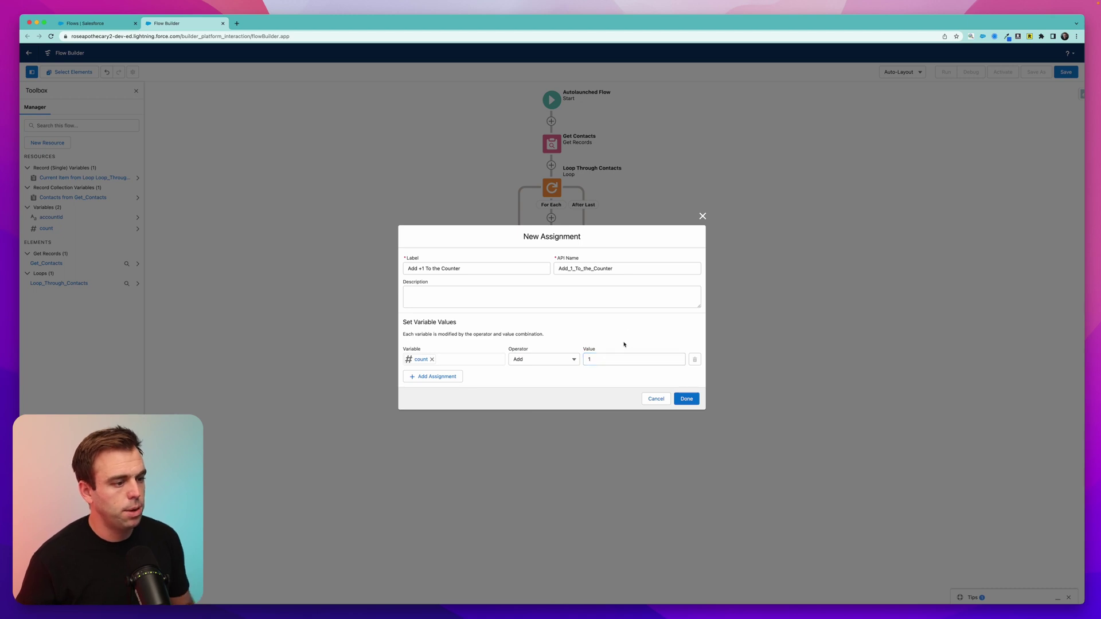
key(Return)
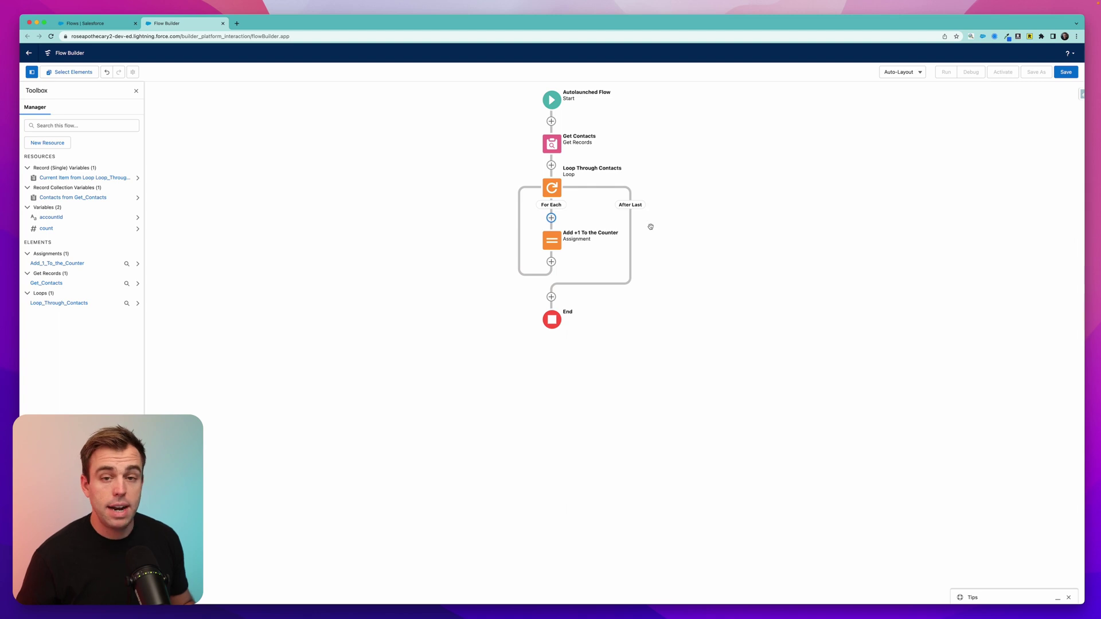
Step: Add an Update Records element labelled "Update Account" after the loop, identifying records by specified conditions on the Account object
click(551, 297)
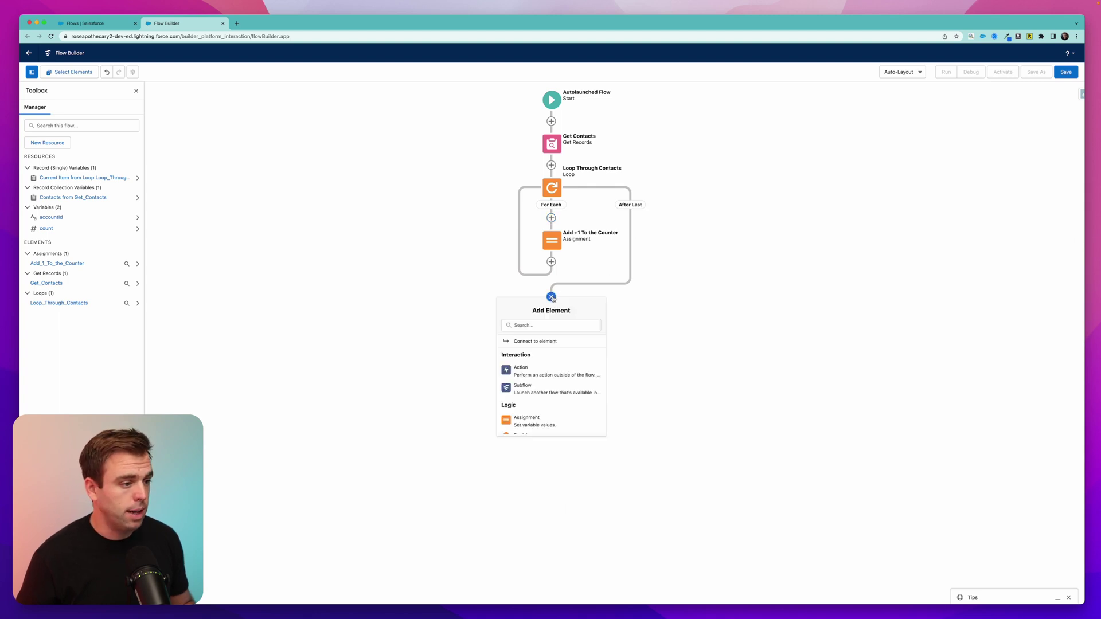
text(up)
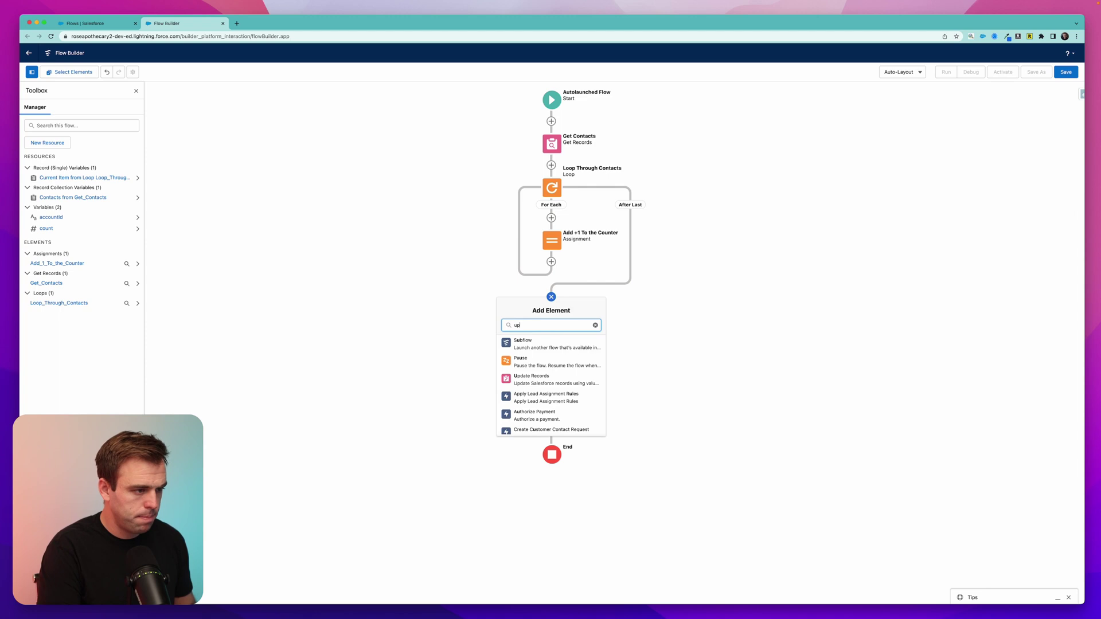
key(Return)
text(Update Account)
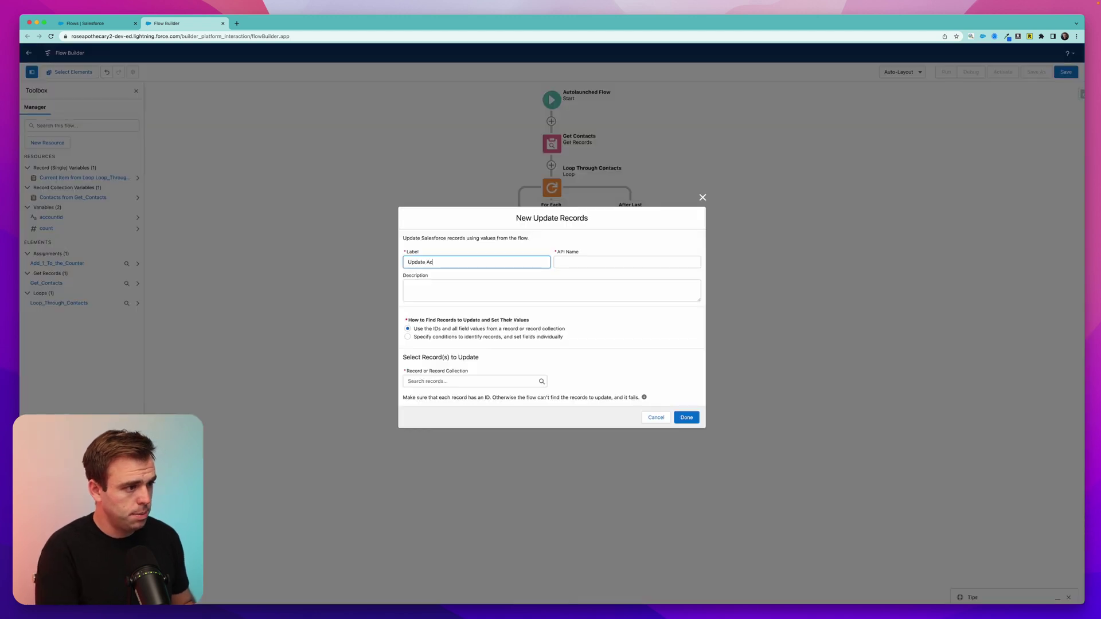
click(408, 337)
click(435, 388)
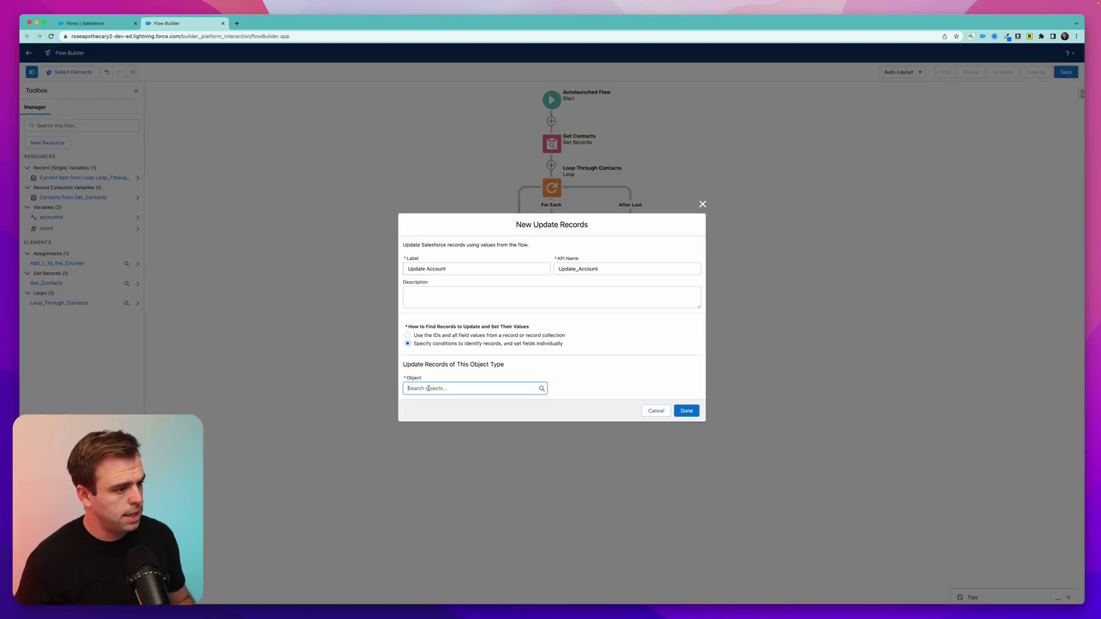
text(acc)
click(446, 404)
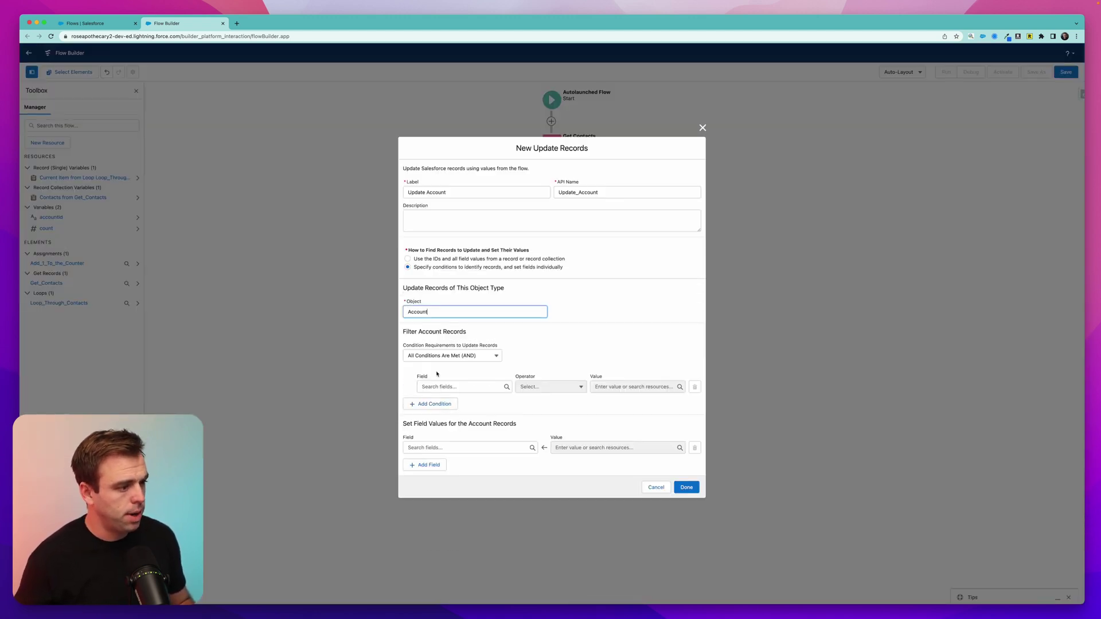
Step: Filter the Account records to update on Id Equals the accountId variable
click(435, 385)
text(iad)
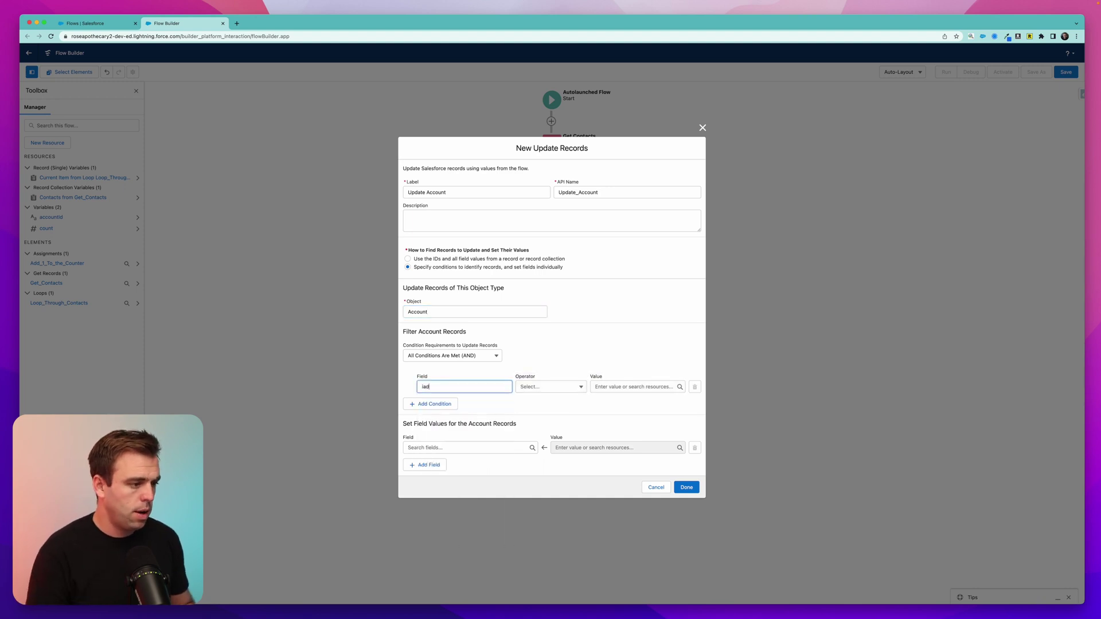
text(d)
click(510, 418)
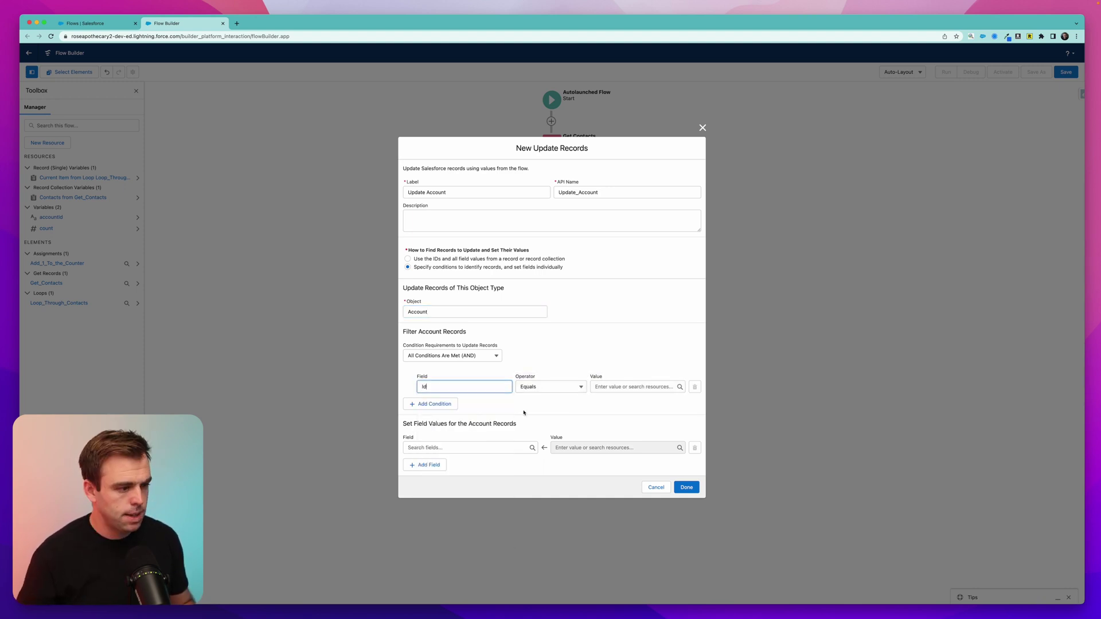
click(622, 388)
text(acc)
click(622, 414)
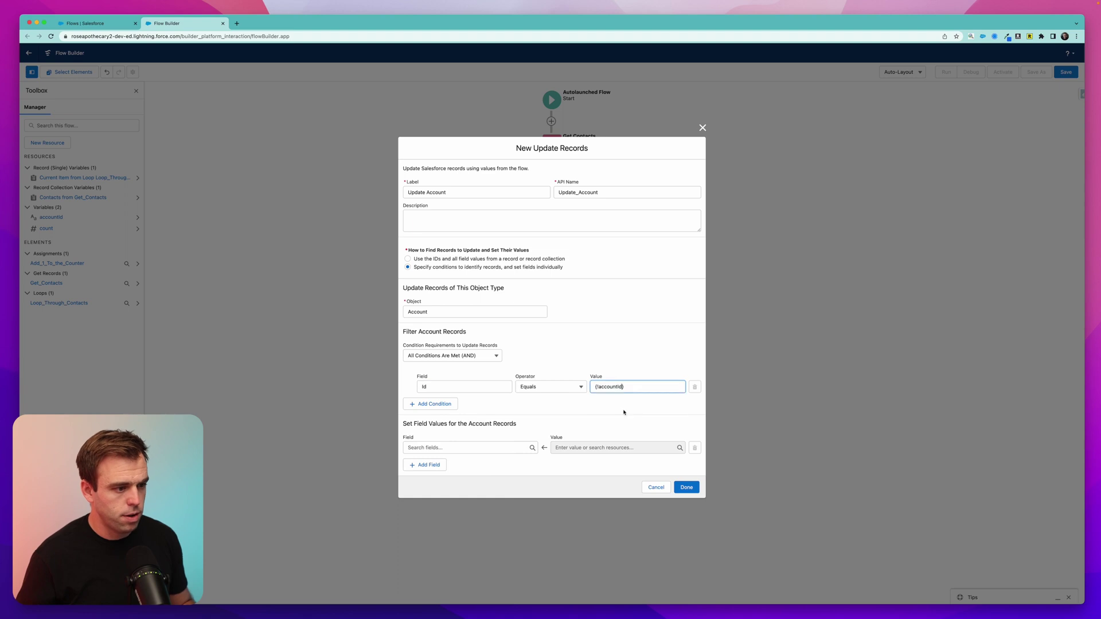
Step: Set the account field Number_of_Contacts__c to the count variable and finish the Update Account element
click(456, 449)
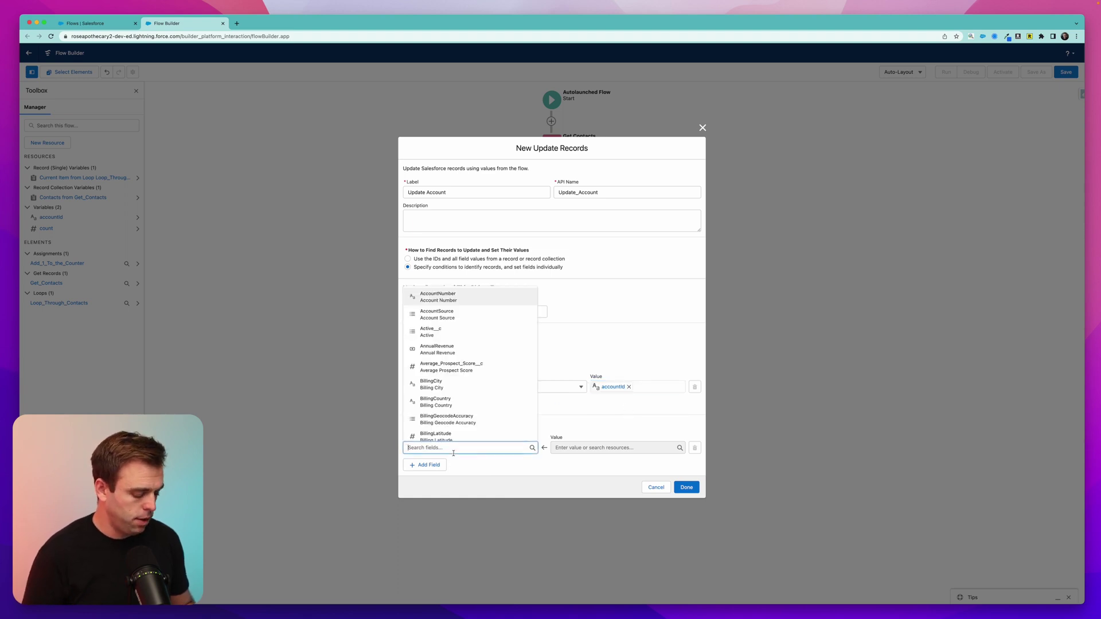
text(number of)
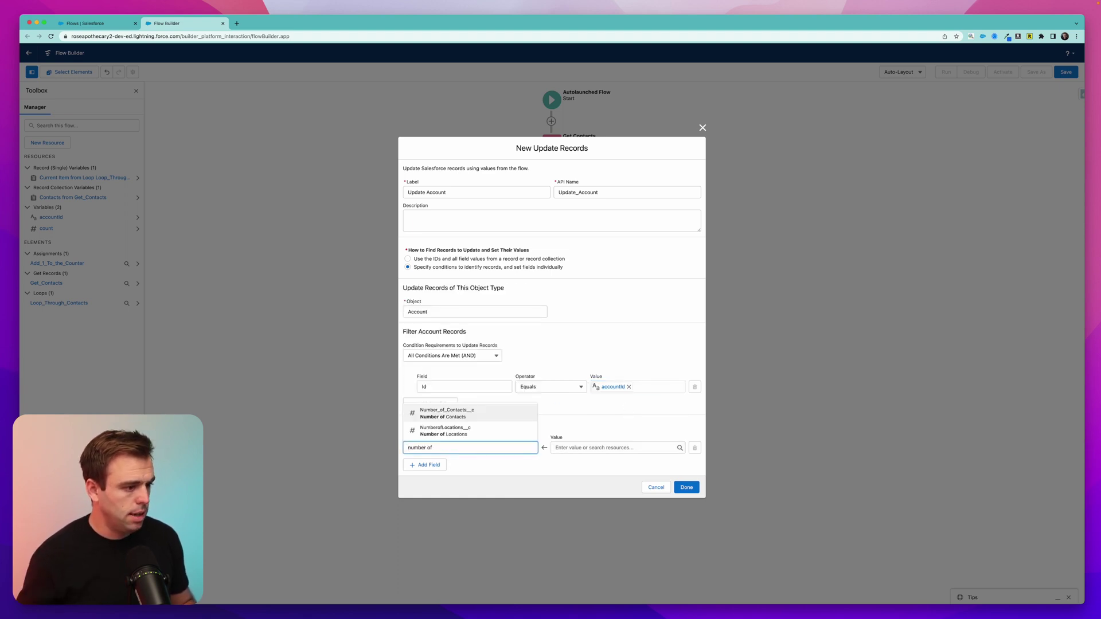
click(481, 413)
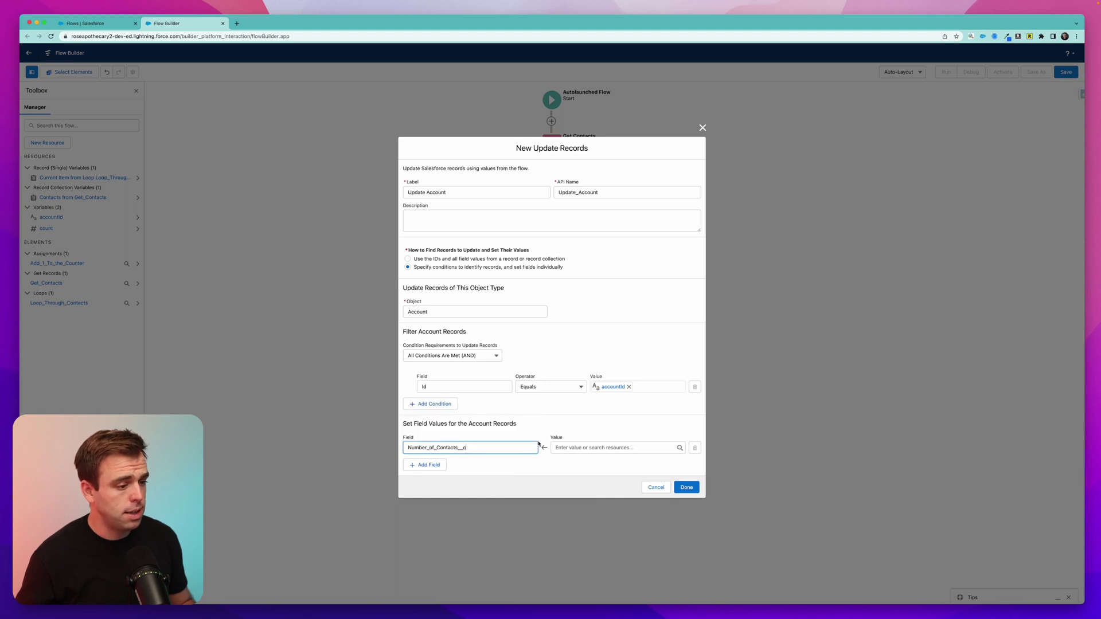
click(591, 448)
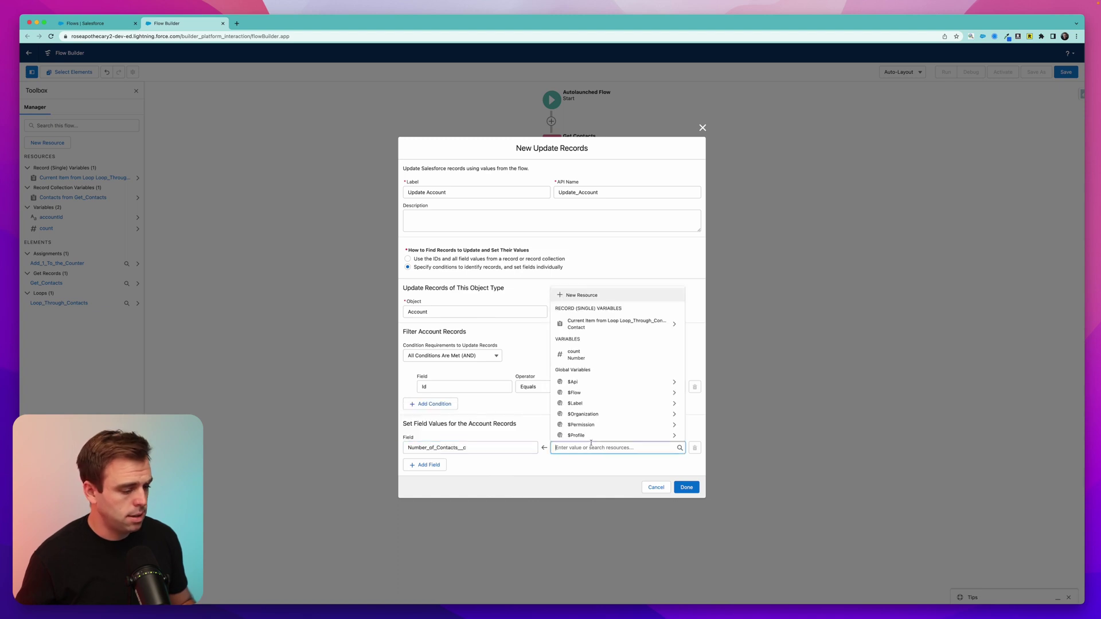
click(576, 354)
click(686, 487)
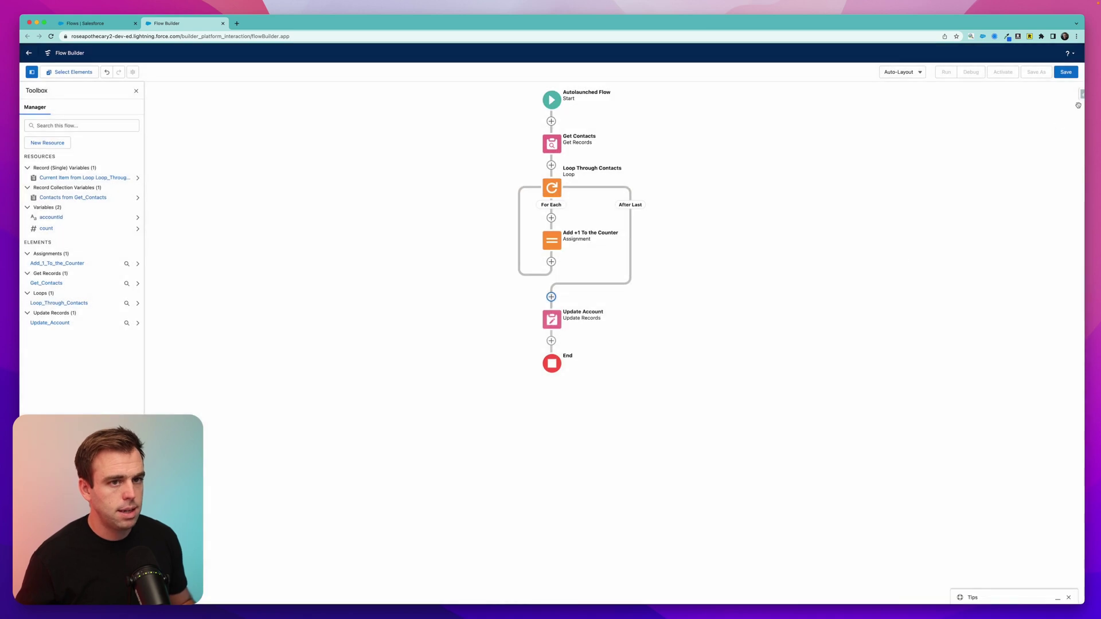
Step: Save the flow with the label "Subflow - Count Account Contacts"
click(1066, 72)
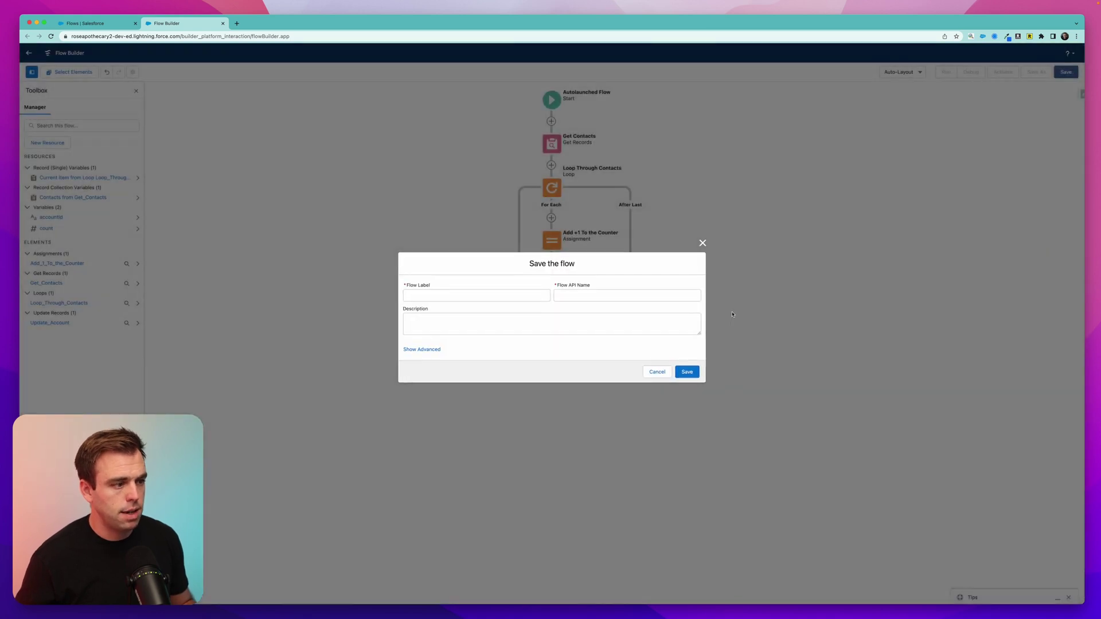
text(Subflow - Count A)
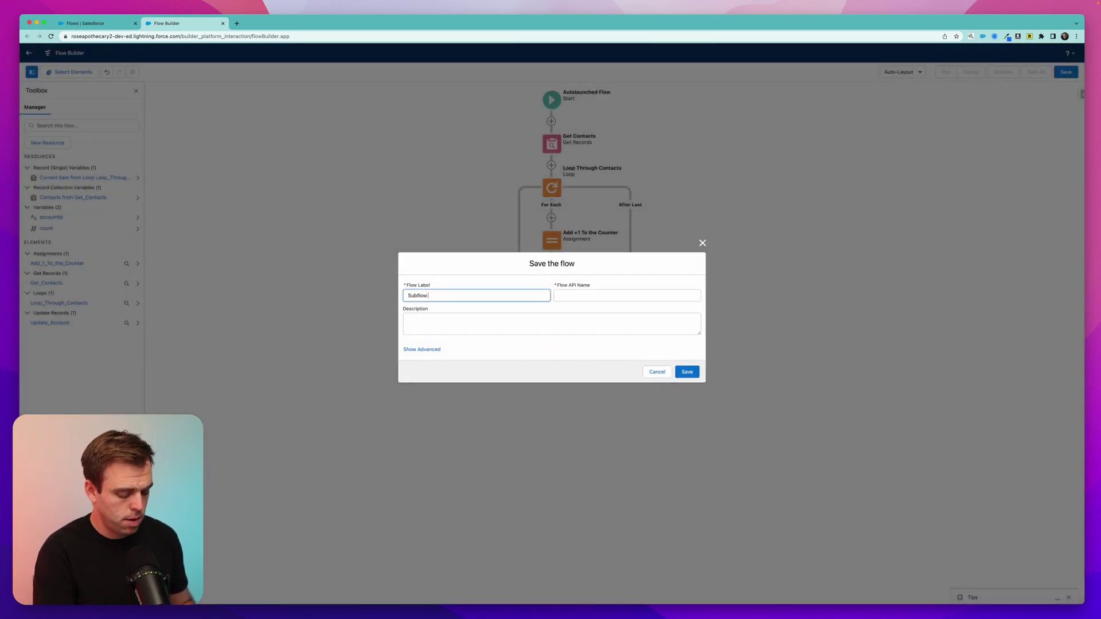
text(ccount Cont)
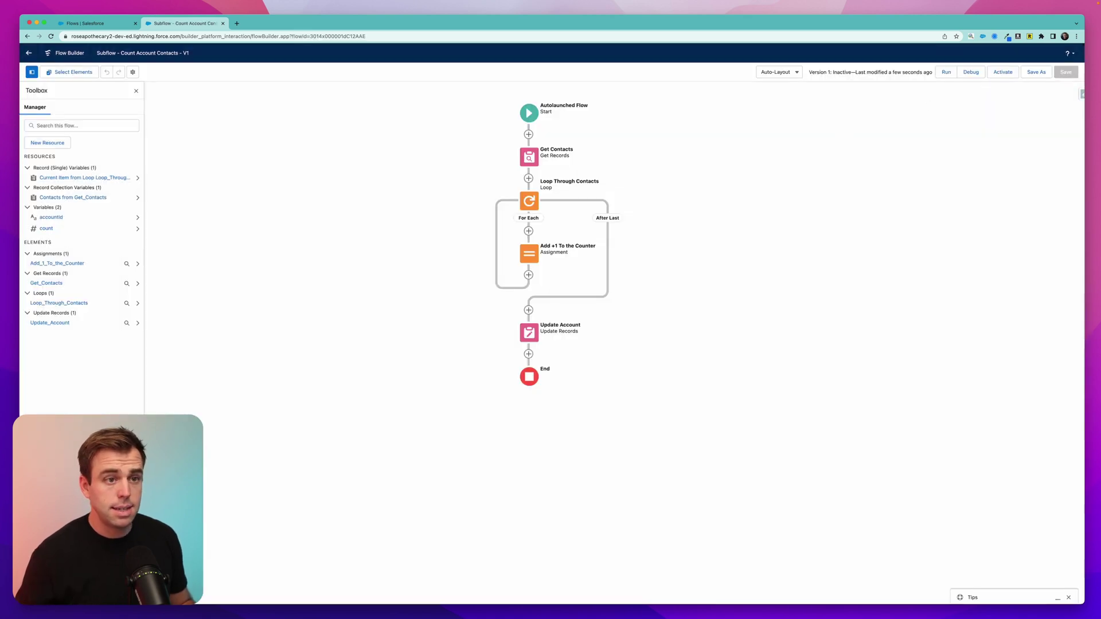
Step: Open the flow's debug options and copy the record ID of the Herb Ertlinger's Winery account from its page address
click(971, 73)
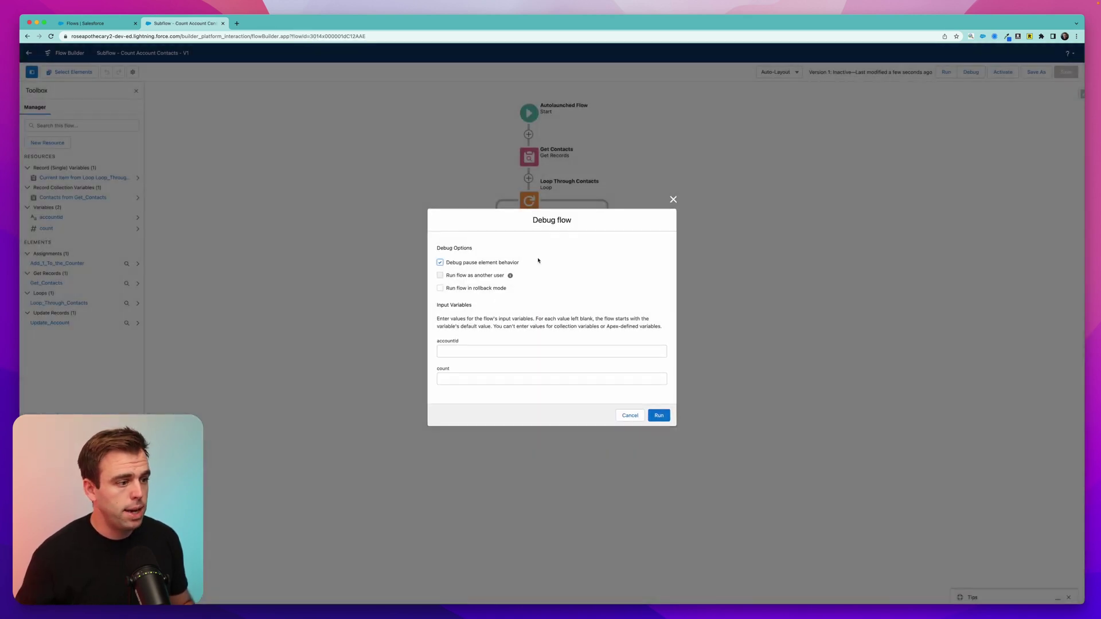
triple_click(457, 349)
drag(436, 373, 454, 373)
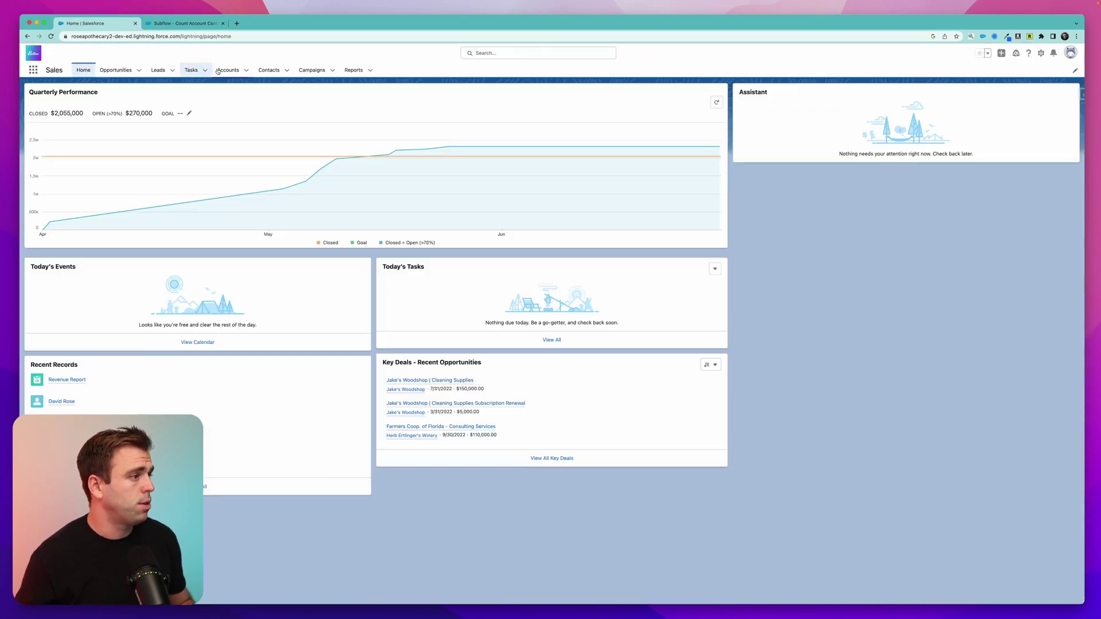
click(229, 73)
click(92, 140)
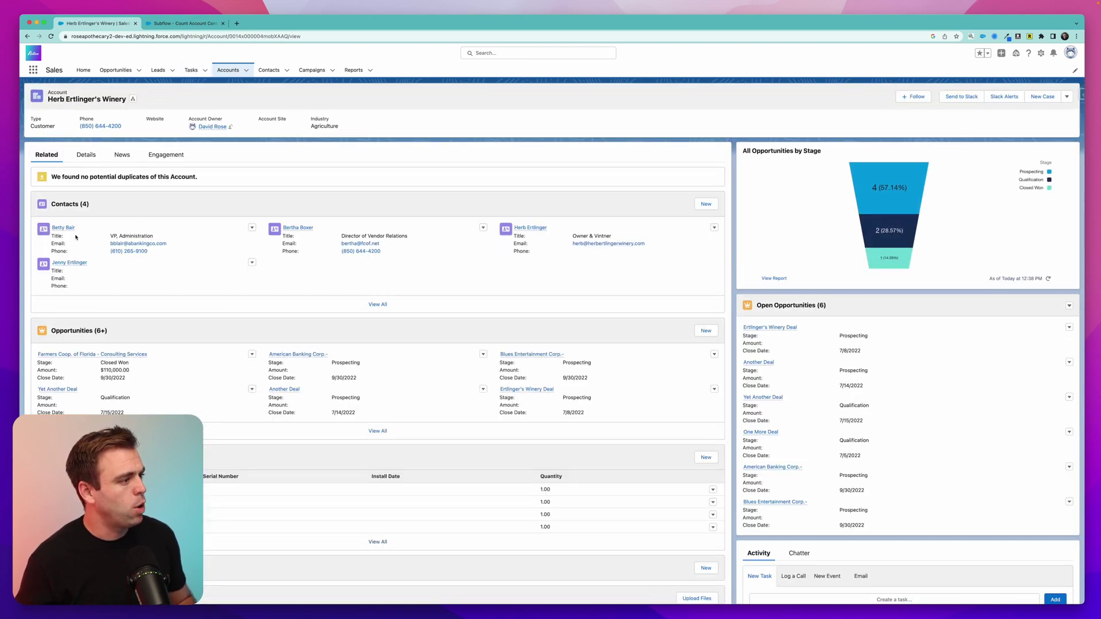
double_click(263, 36)
key(super+c)
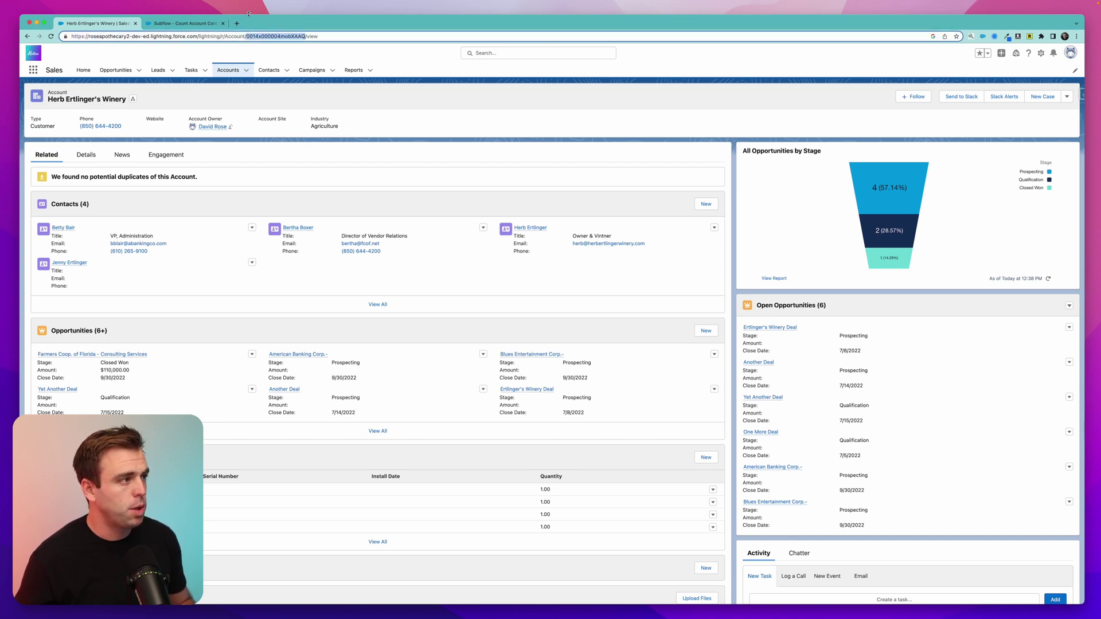
Step: Debug the flow with the copied account record ID as accountId and 0 as count
click(193, 23)
click(458, 351)
key(super+v)
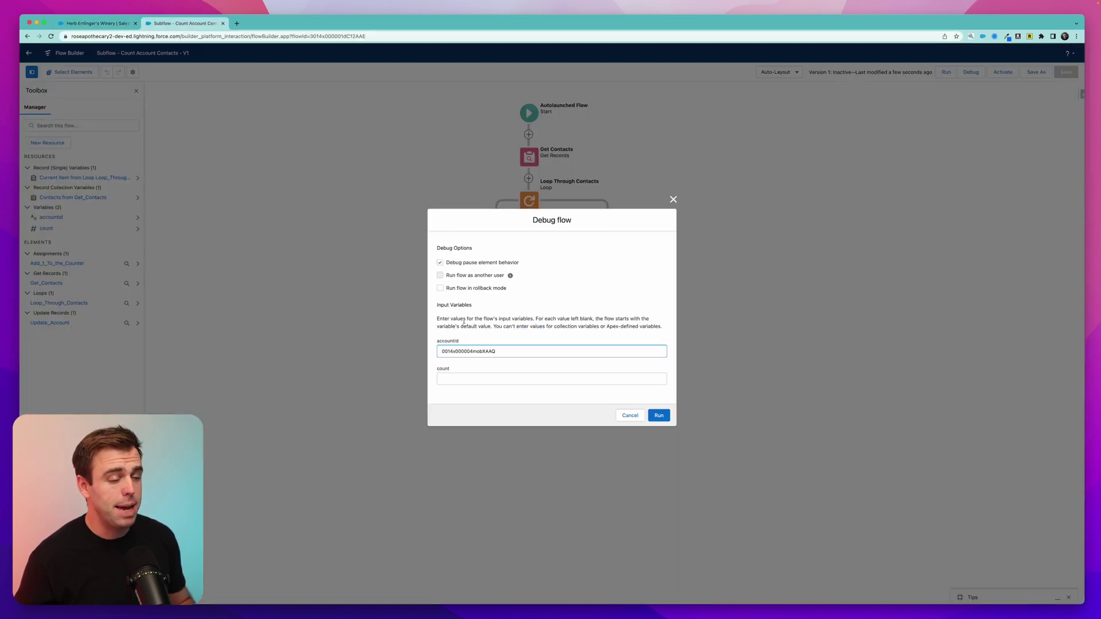
click(451, 378)
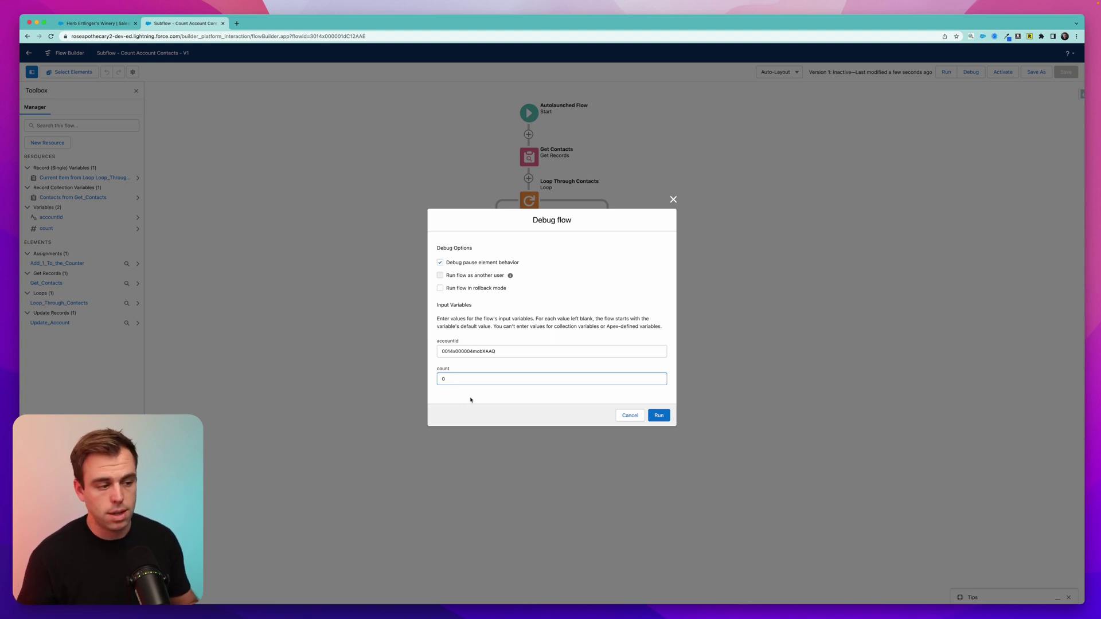
click(476, 403)
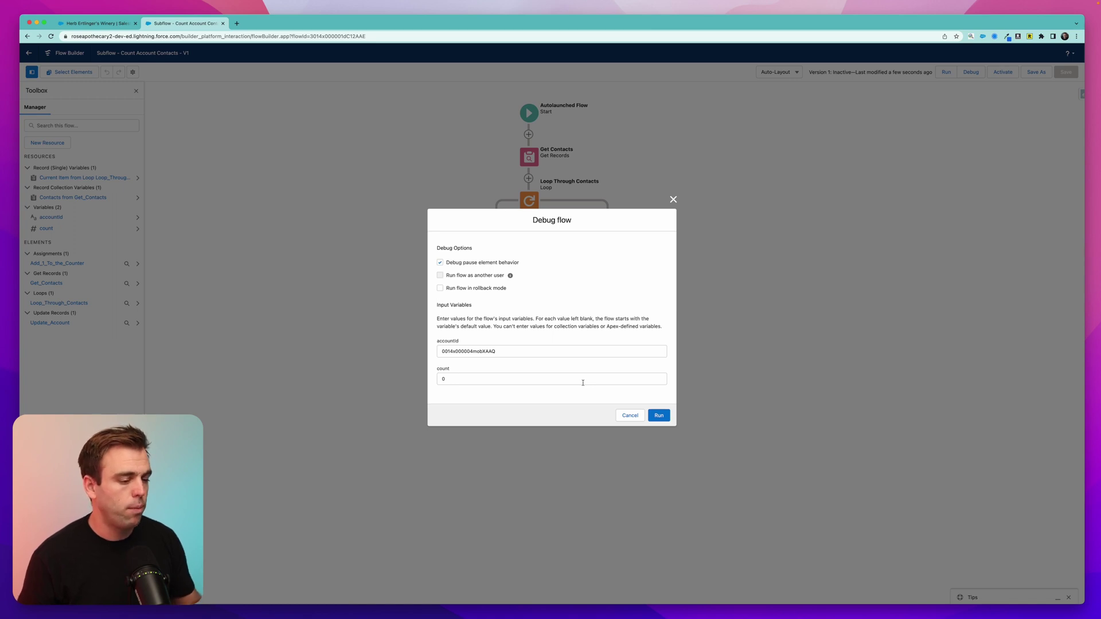
click(658, 415)
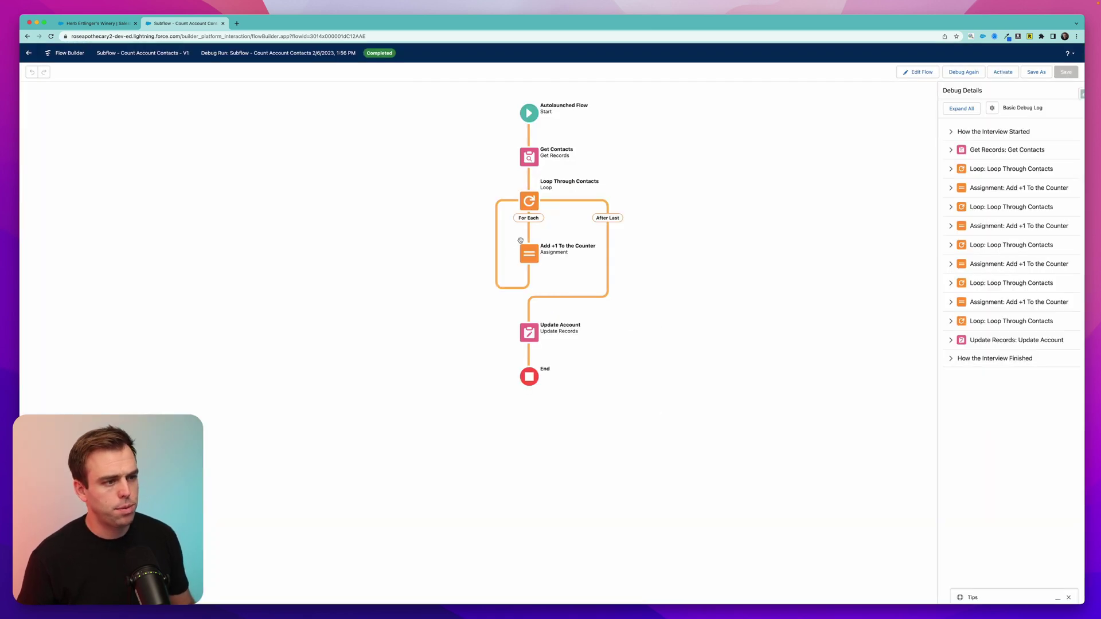
Step: Inspect the Update Account details of the debug run and activate the subflow
click(1002, 340)
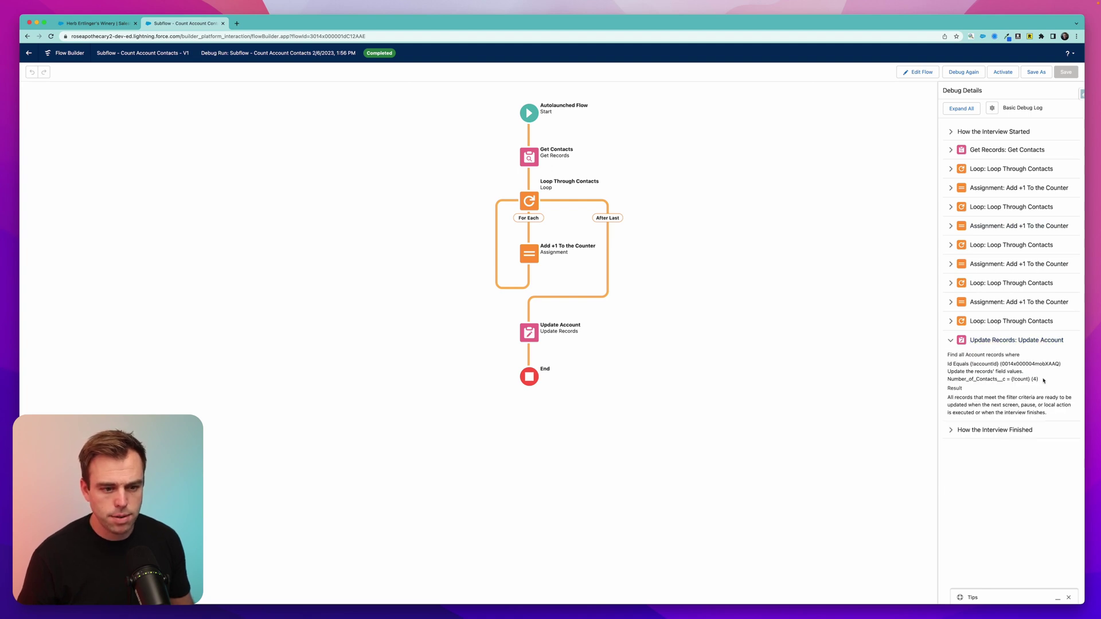
drag(1042, 381, 1012, 379)
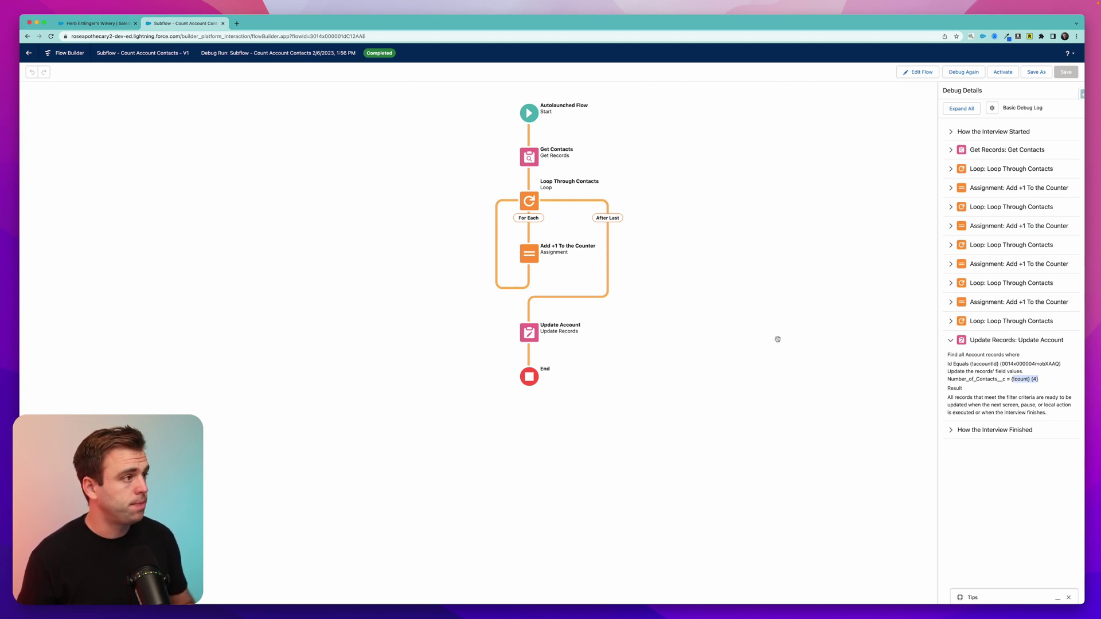
click(1003, 73)
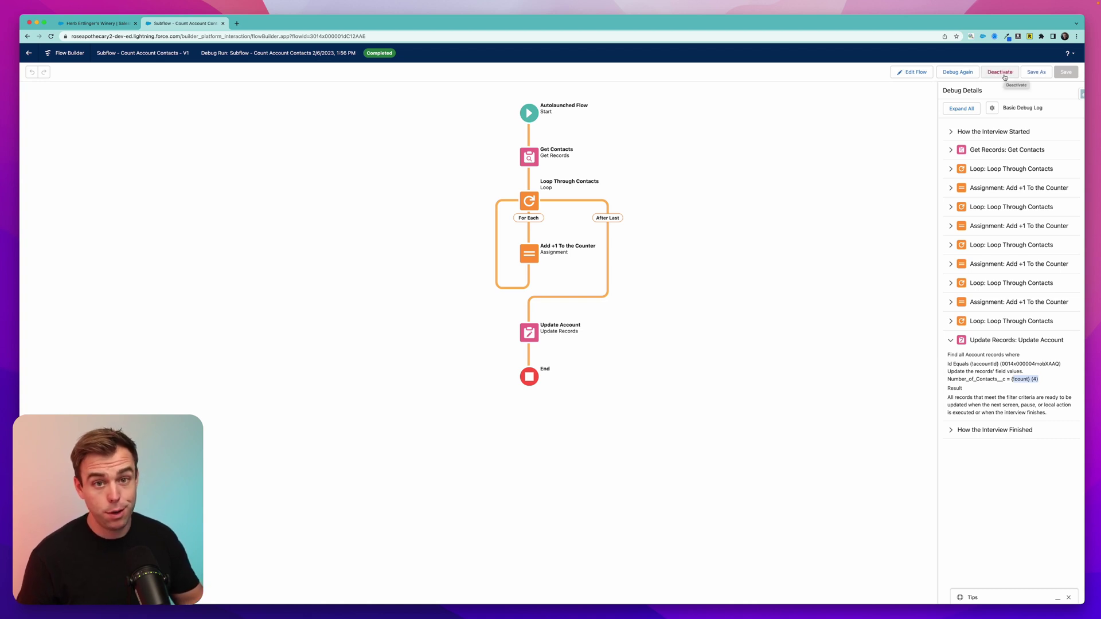
Step: Create a new record-triggered flow that runs when a Contact record is created
click(29, 53)
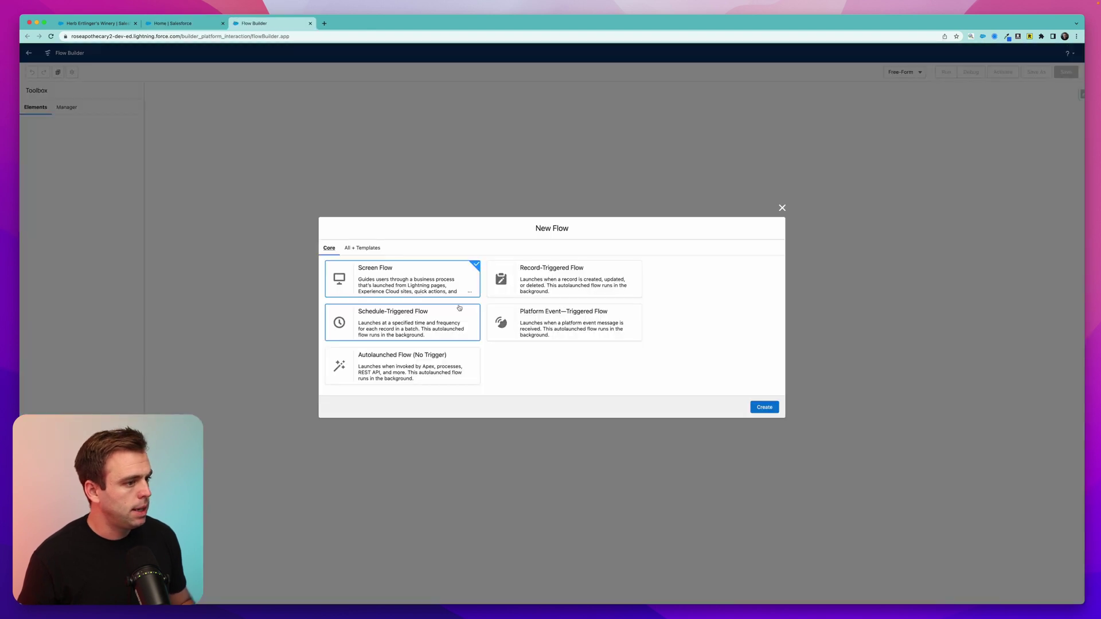
click(532, 282)
click(766, 408)
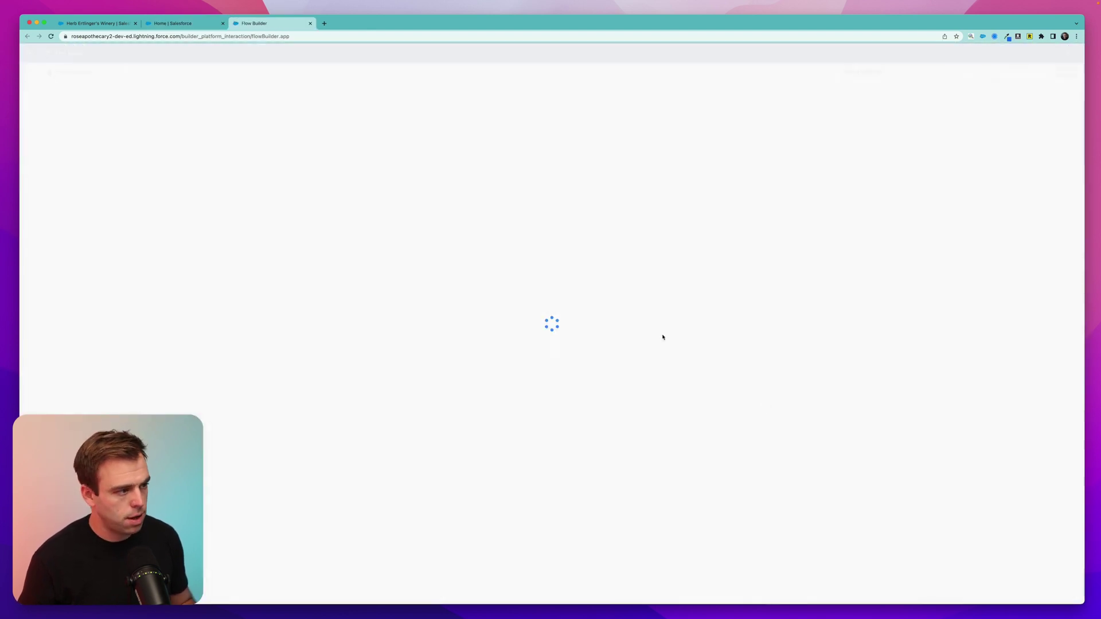
click(405, 211)
text(cont)
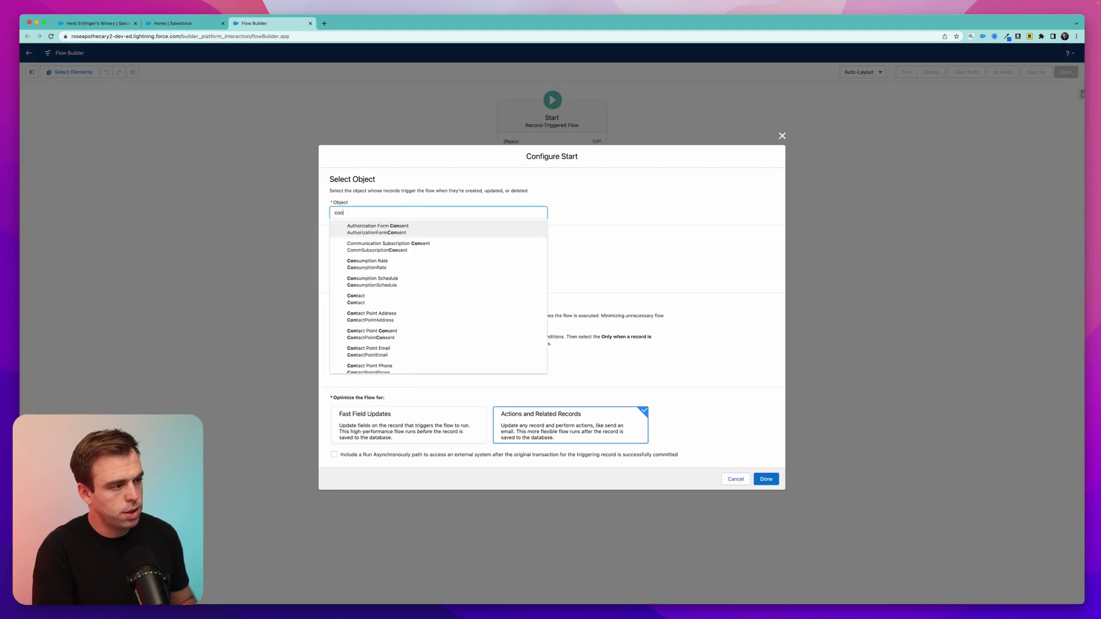
click(399, 228)
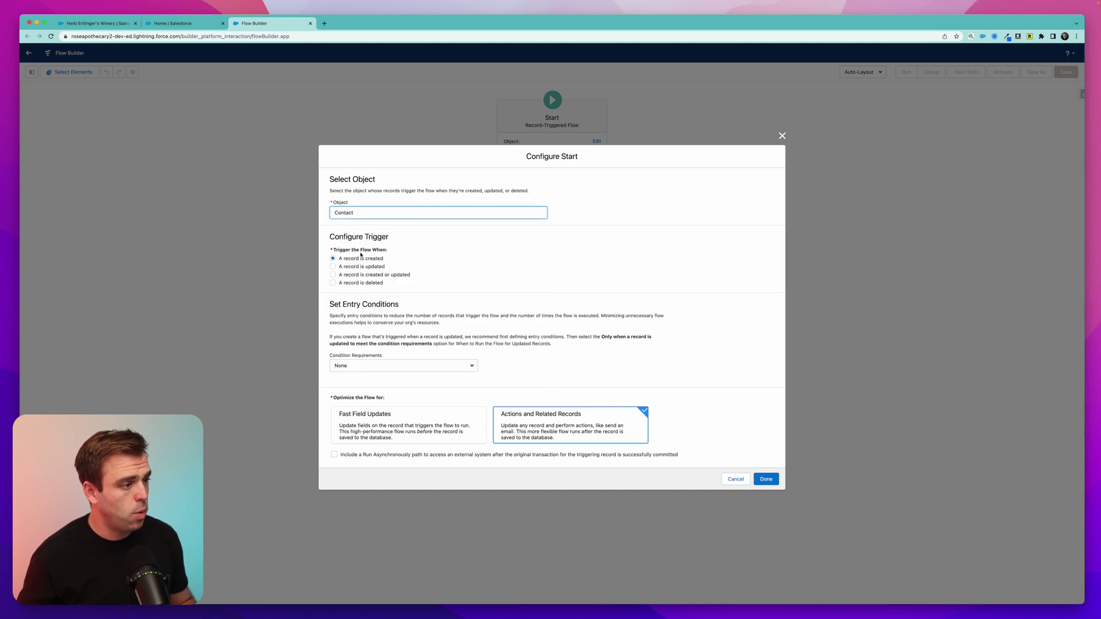
drag(342, 260, 403, 262)
Step: Require all entry conditions (AND) with AccountId Is Null False, optimize for Actions and Related Records, and finish the start configuration
click(374, 367)
click(371, 392)
click(378, 374)
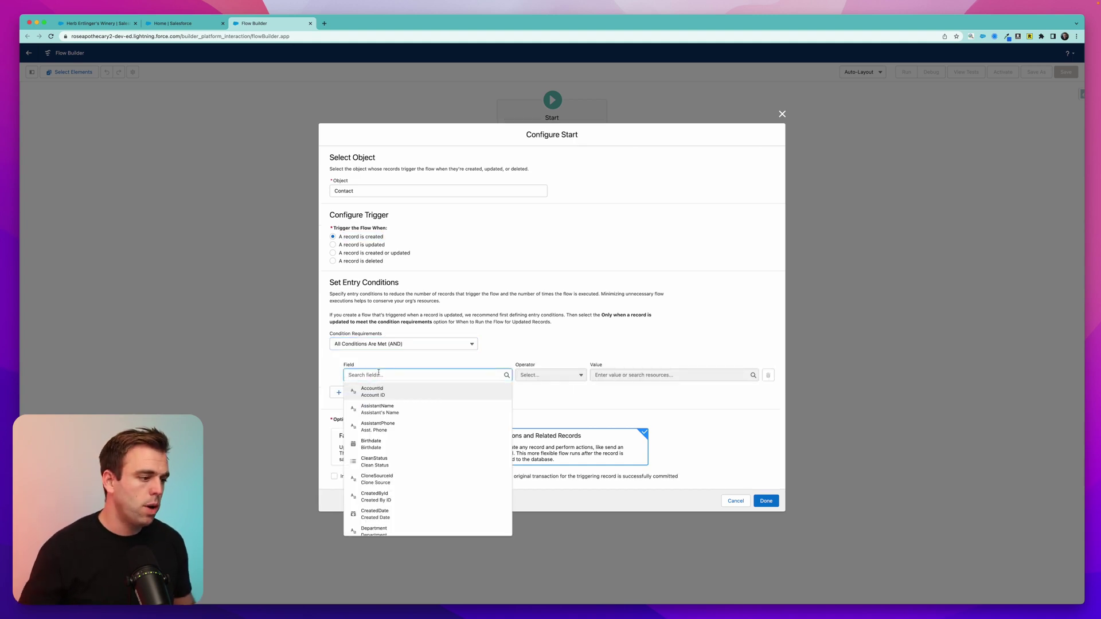
click(380, 392)
click(558, 375)
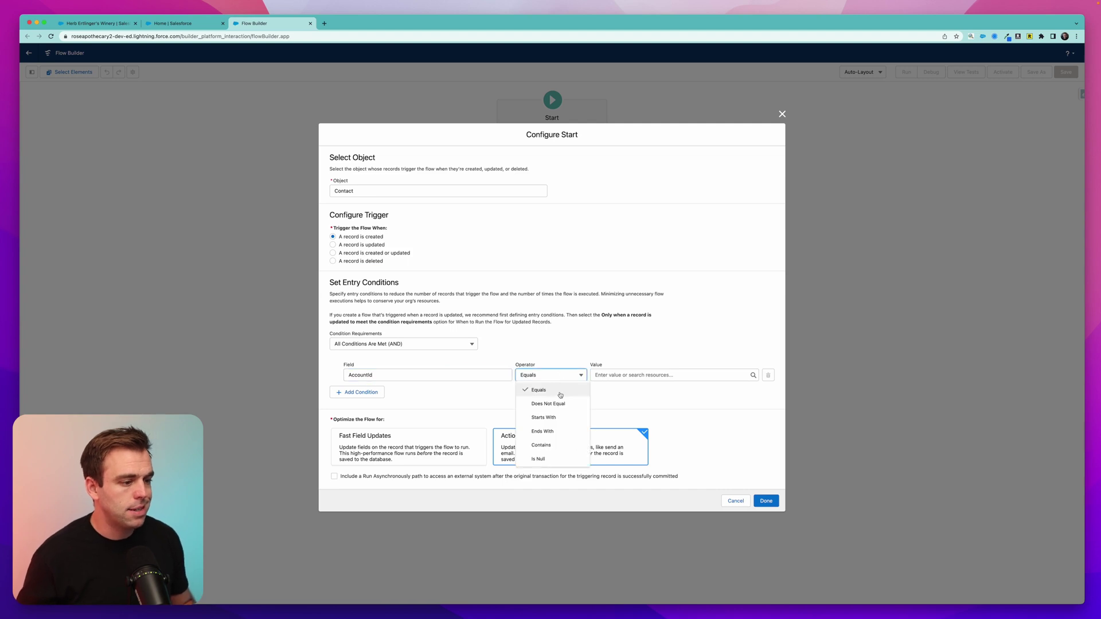
click(542, 459)
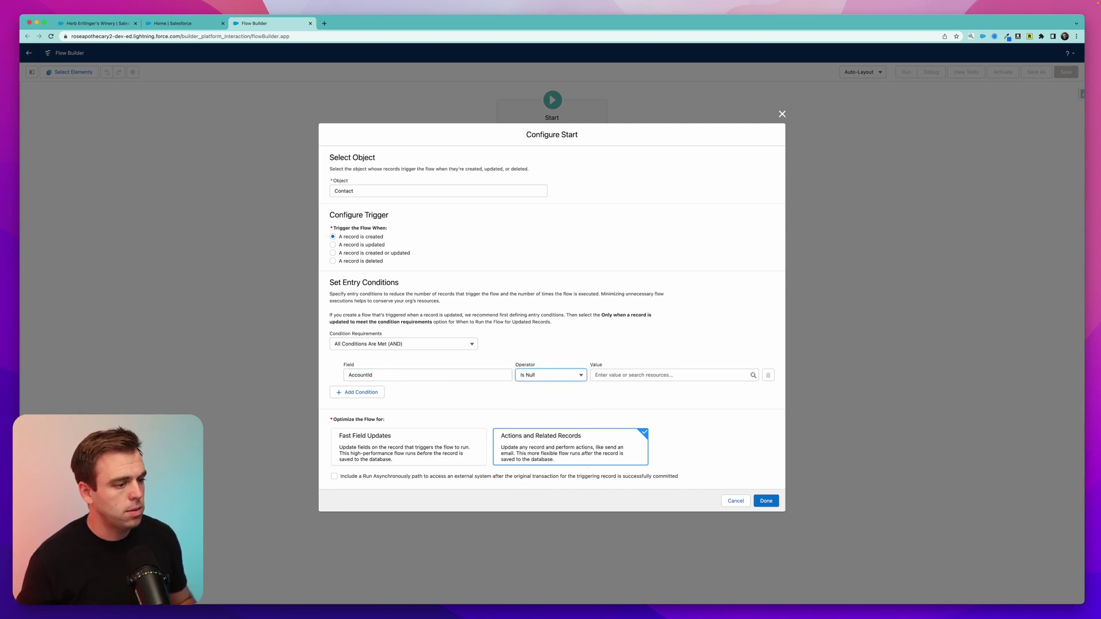
click(609, 375)
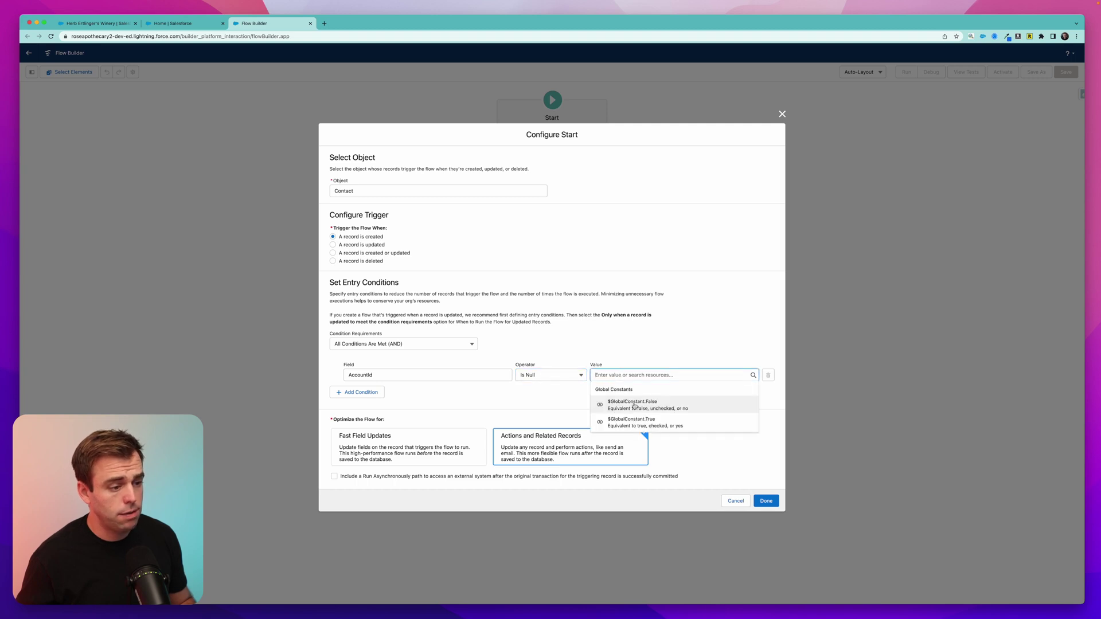
click(625, 400)
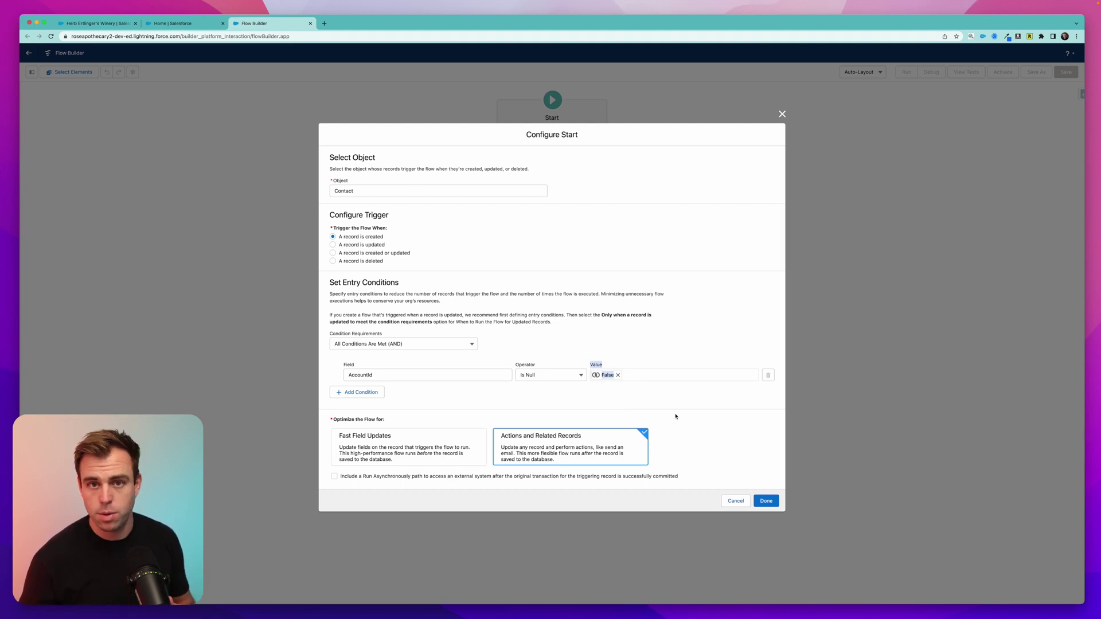
click(537, 453)
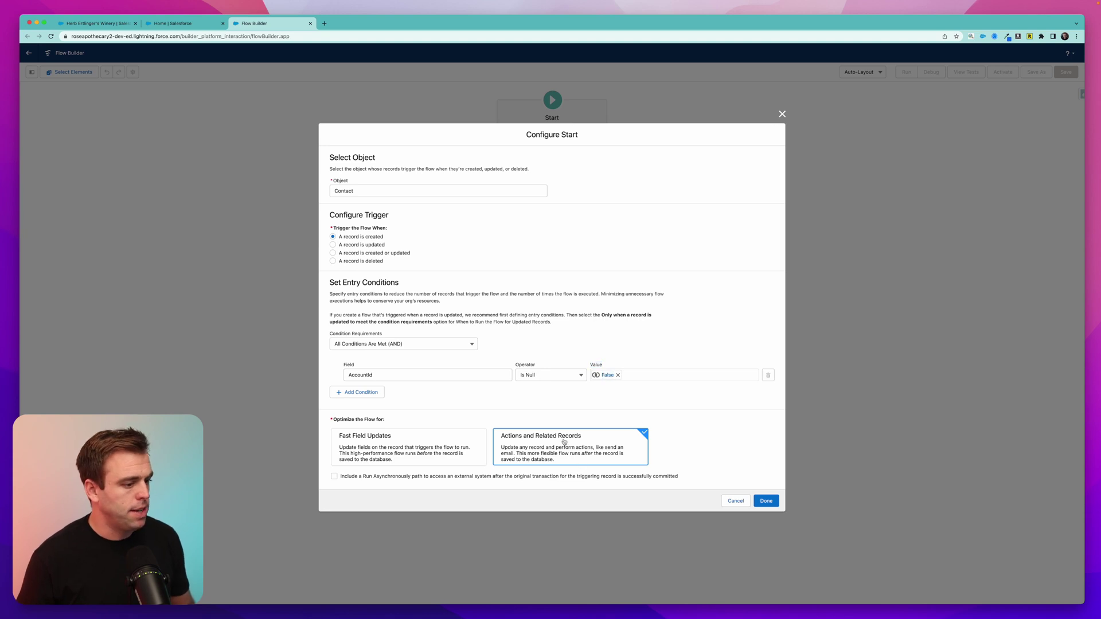
click(765, 500)
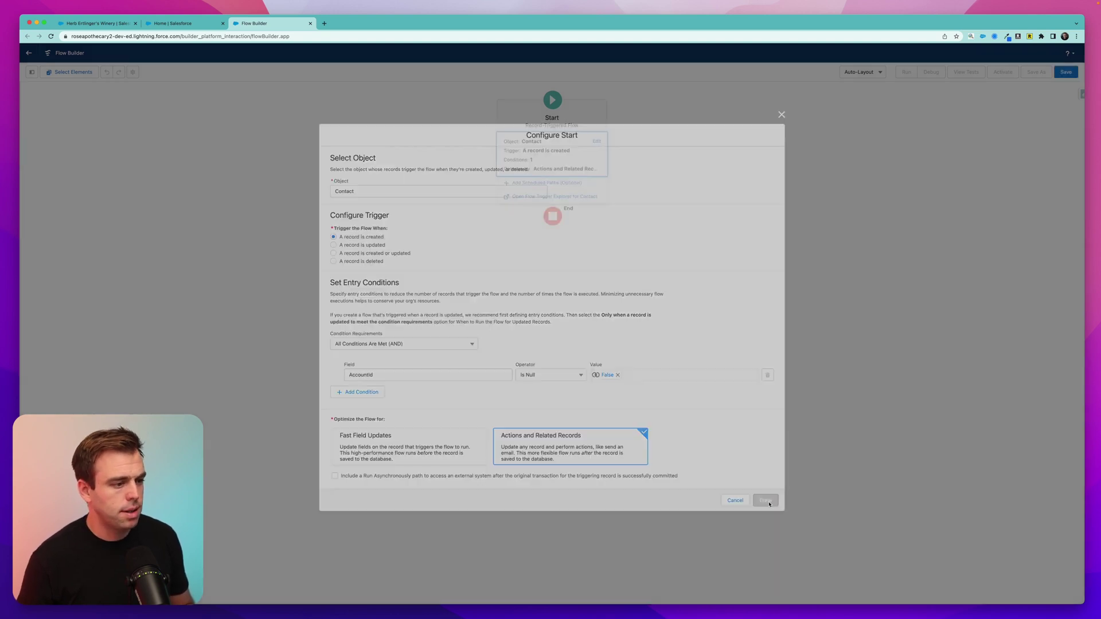
Step: Add a Subflow element after the start that references "Subflow - Count Account Contacts" and label it "Count Contacts"
click(552, 206)
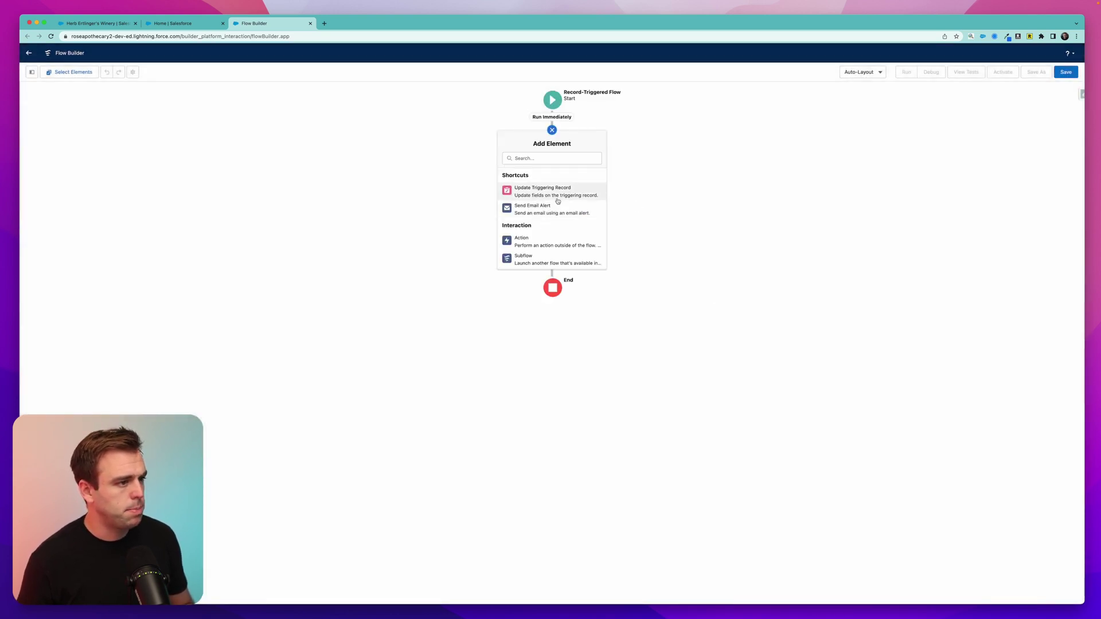
scroll(551, 260, down, 1)
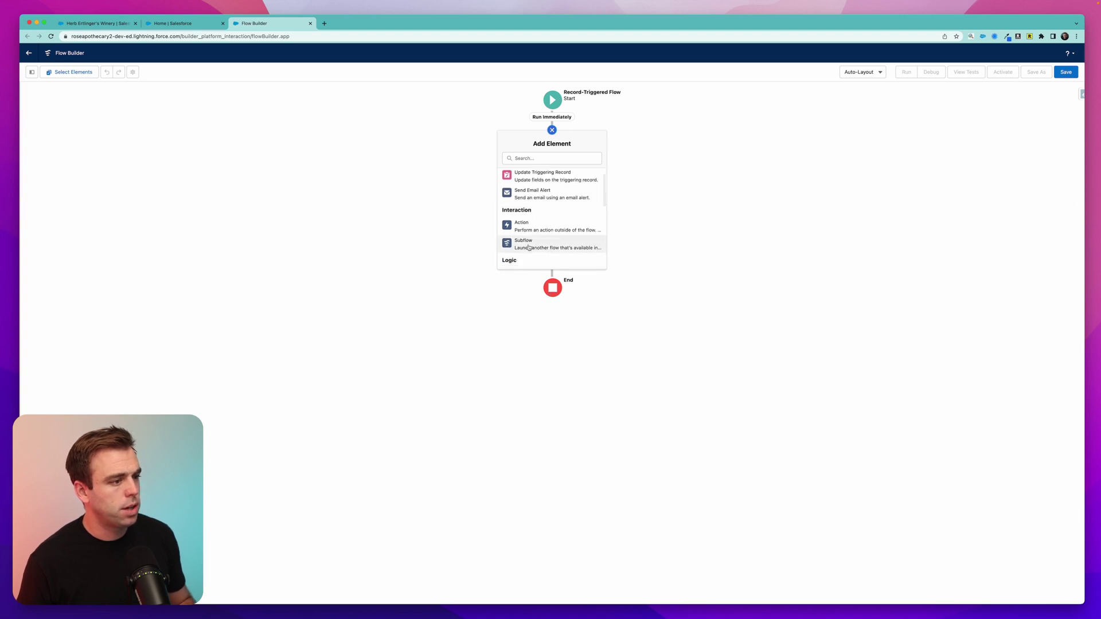
click(530, 246)
click(483, 271)
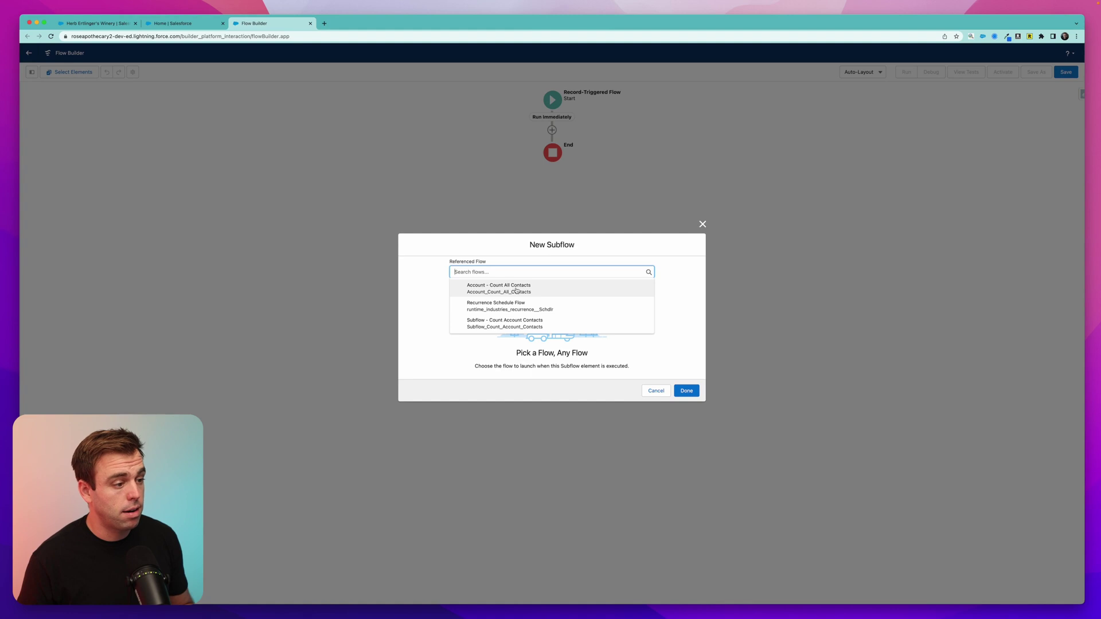
click(492, 327)
text(Count Contacts)
key(Tab)
click(496, 327)
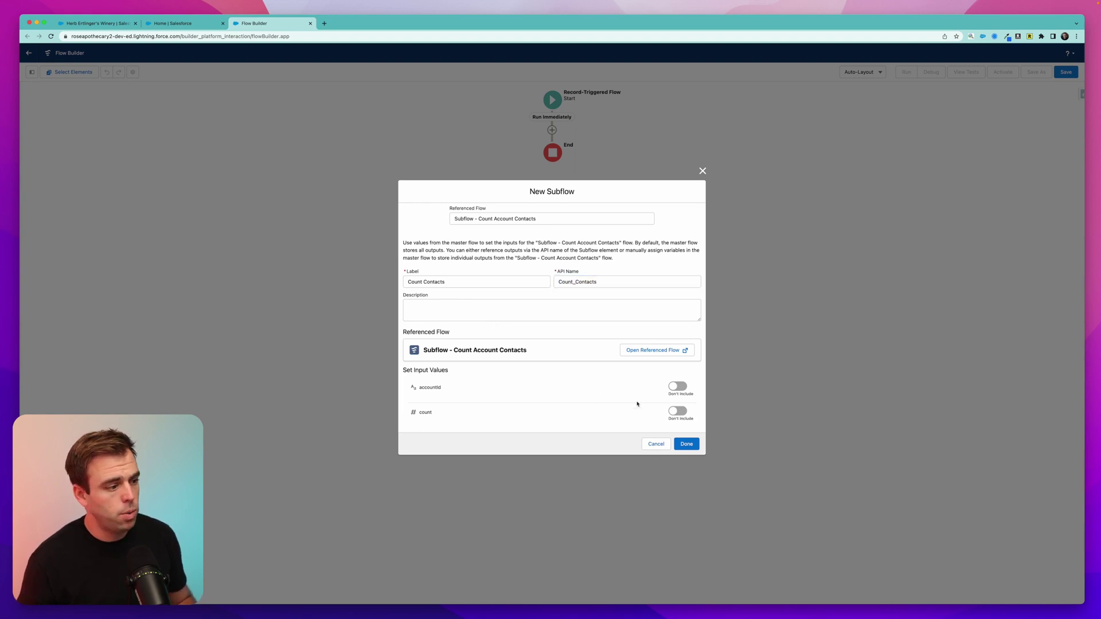
Step: Include both subflow inputs, setting accountId to {!$Record.AccountId} and count to 0, and finish the Count Contacts element
click(677, 386)
click(678, 411)
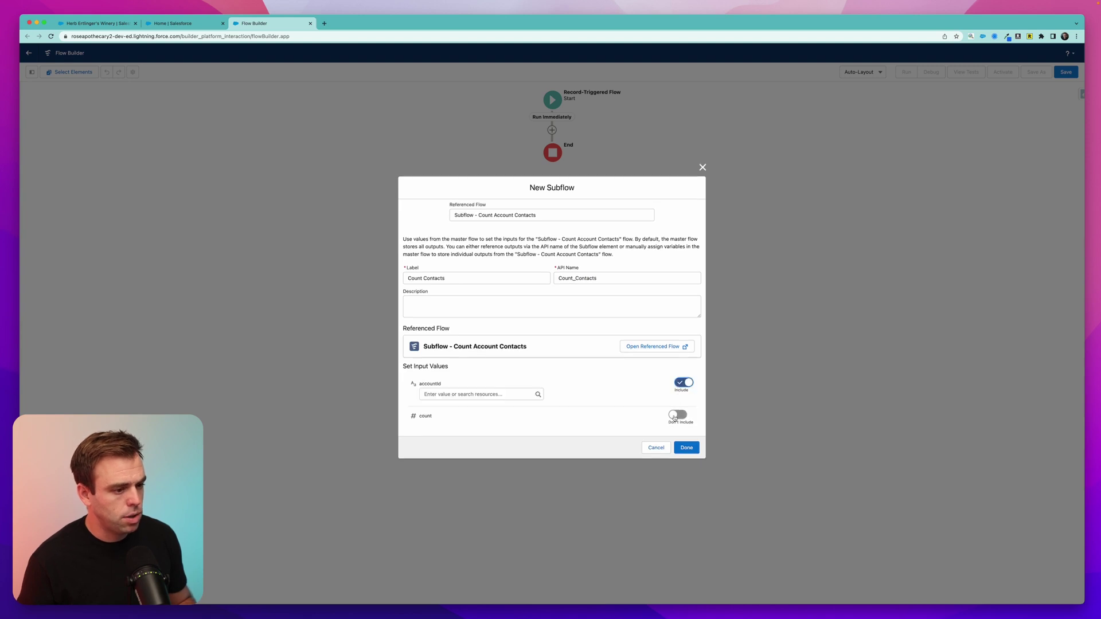
click(477, 390)
scroll(491, 483, down, 3)
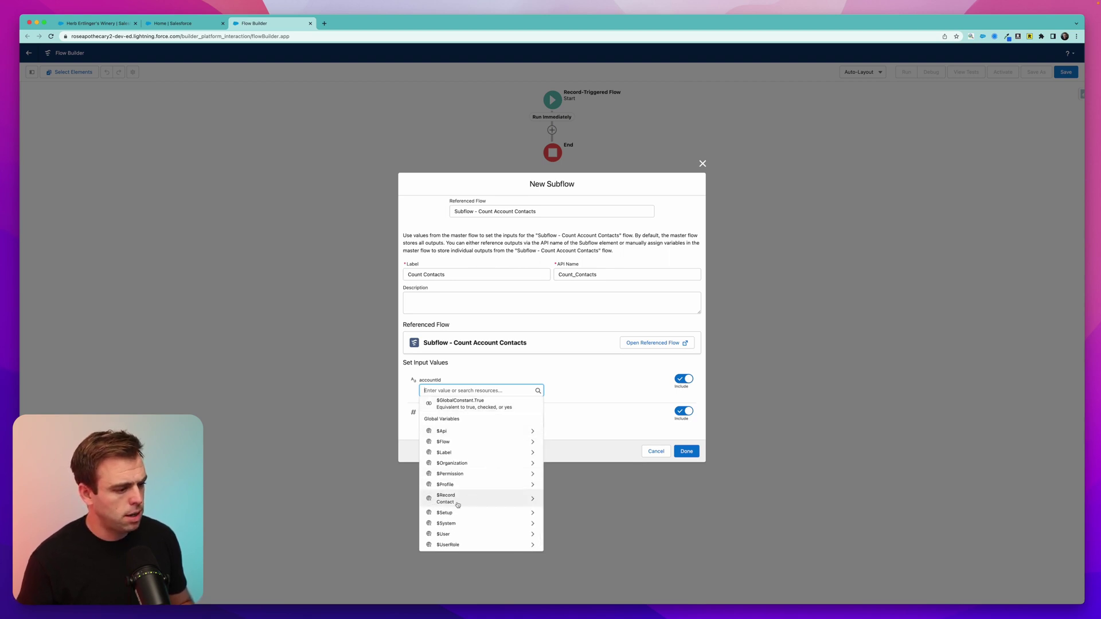
click(532, 500)
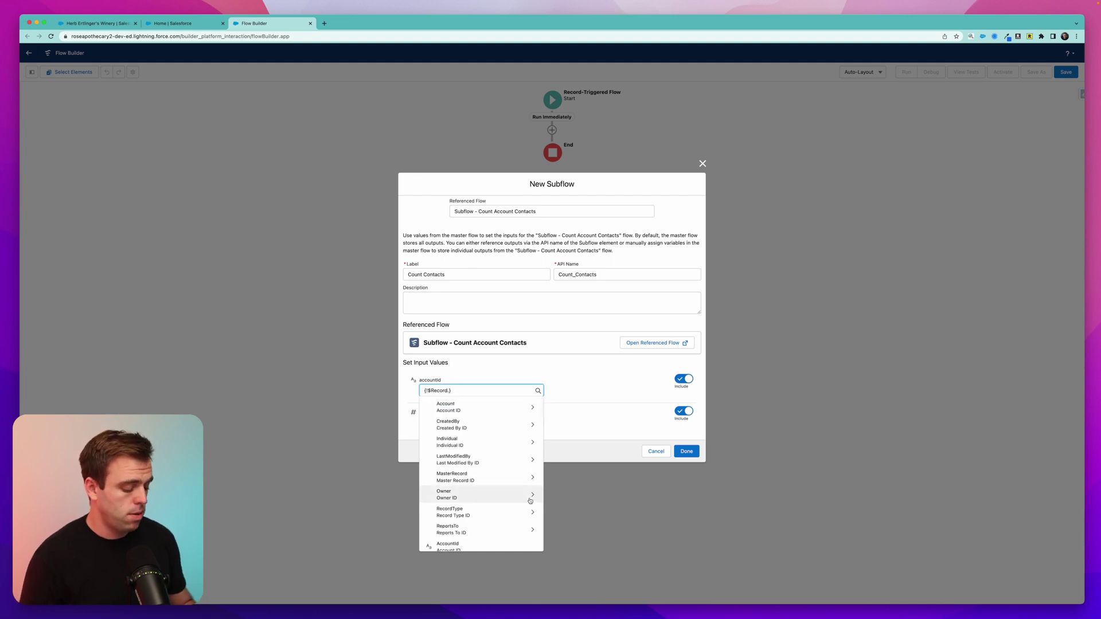
text(account)
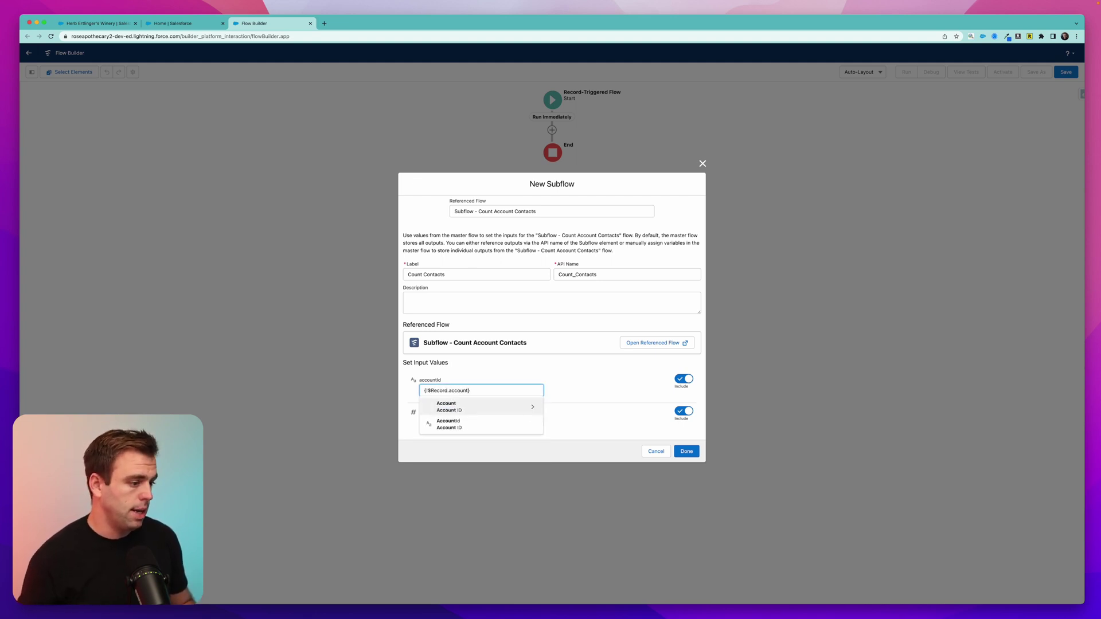
click(480, 424)
click(442, 422)
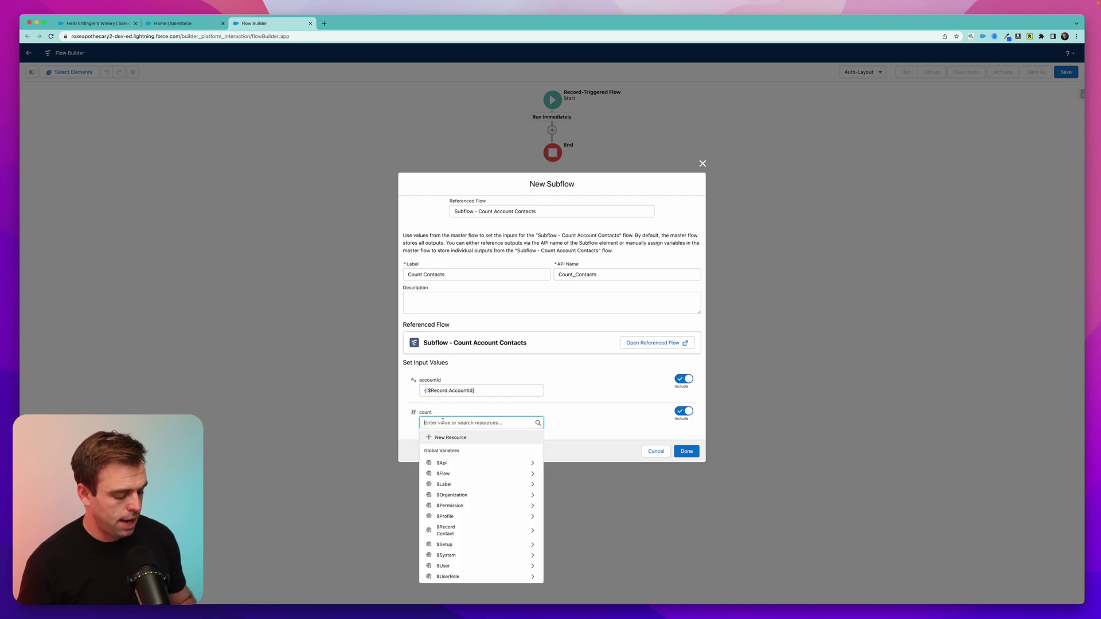
text(0)
click(605, 396)
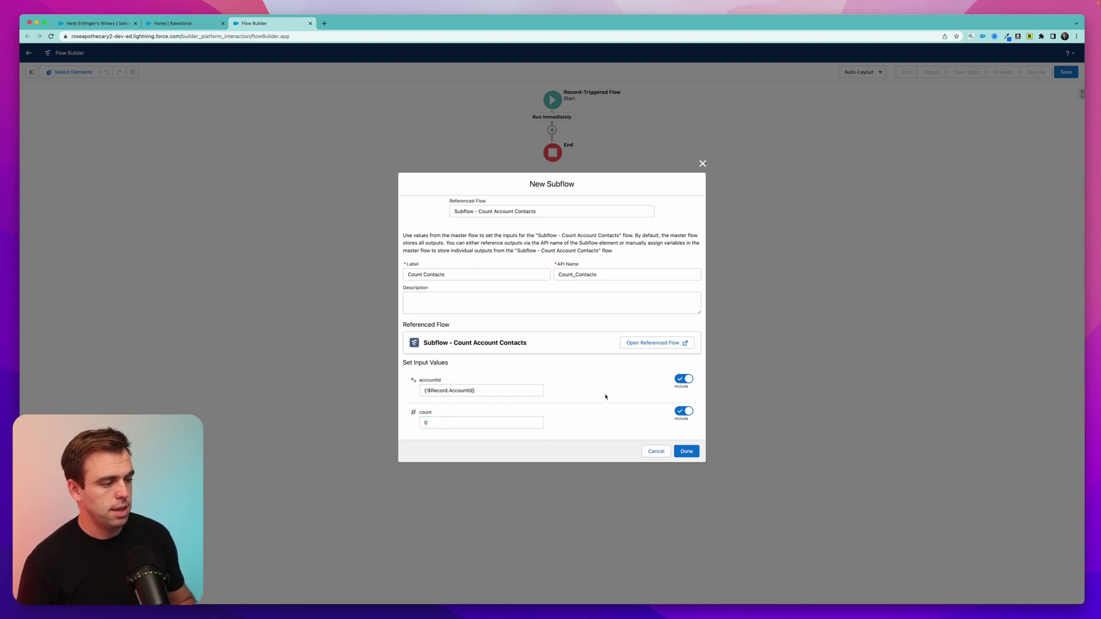
click(686, 451)
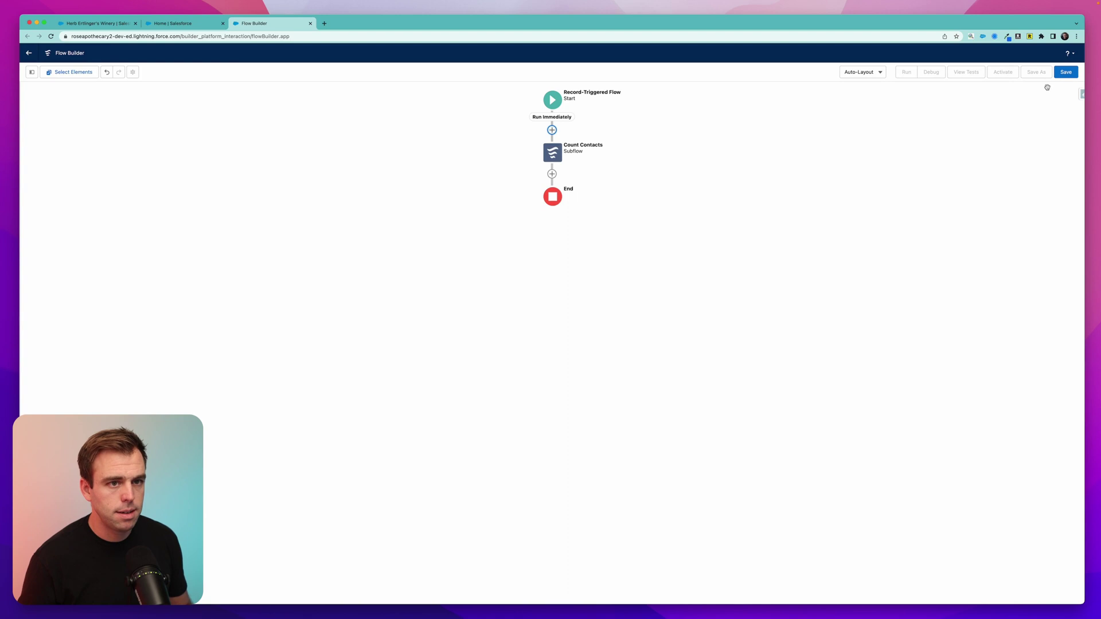
Step: Save the record-triggered flow with the label "Contact - When Created Count All Account Contacts"
click(1066, 73)
text(Contact )
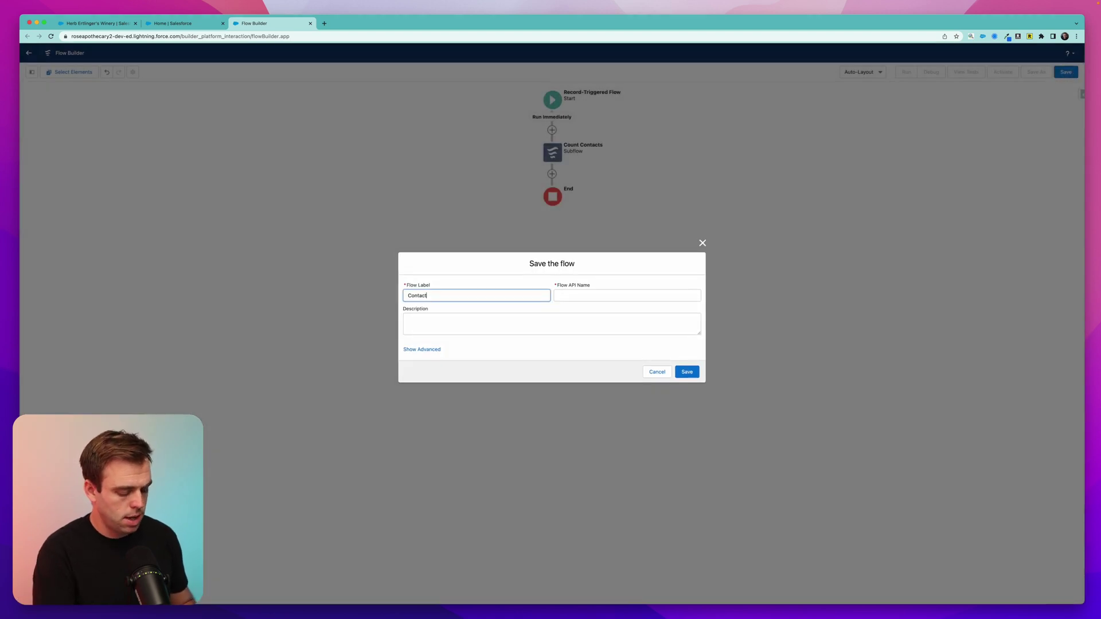
text(- When C)
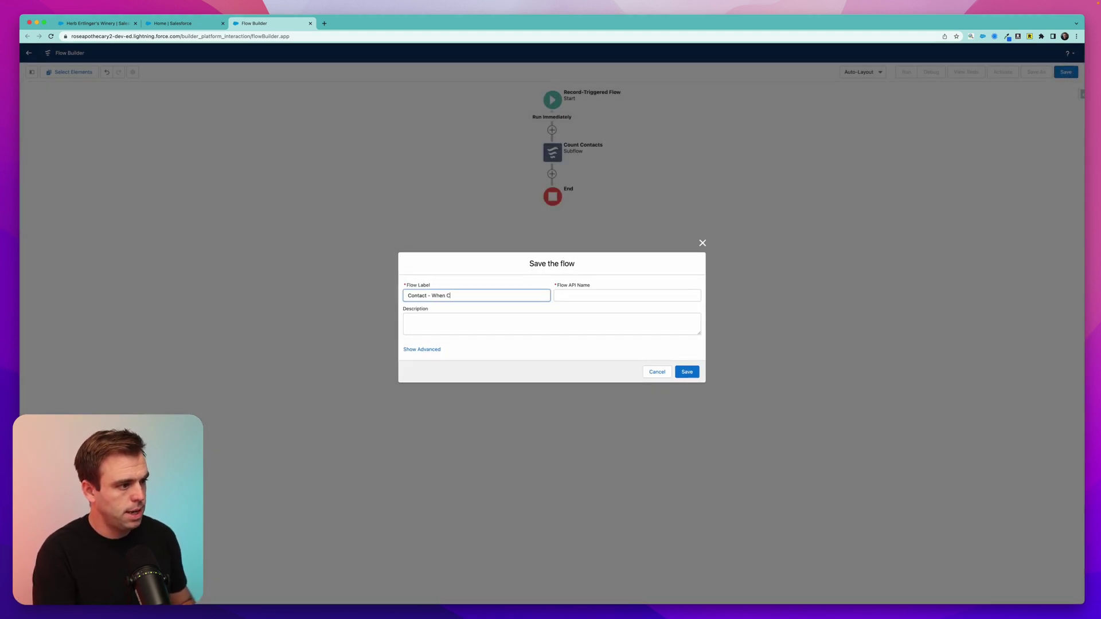
text(reated Count All Accou)
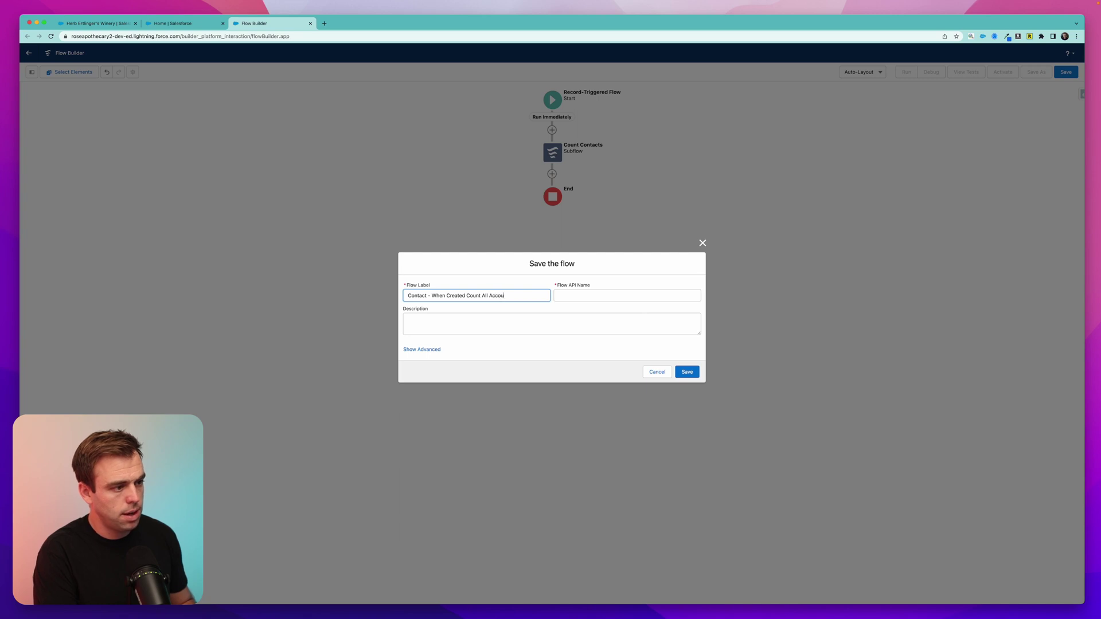
text(nt Contacts)
click(687, 372)
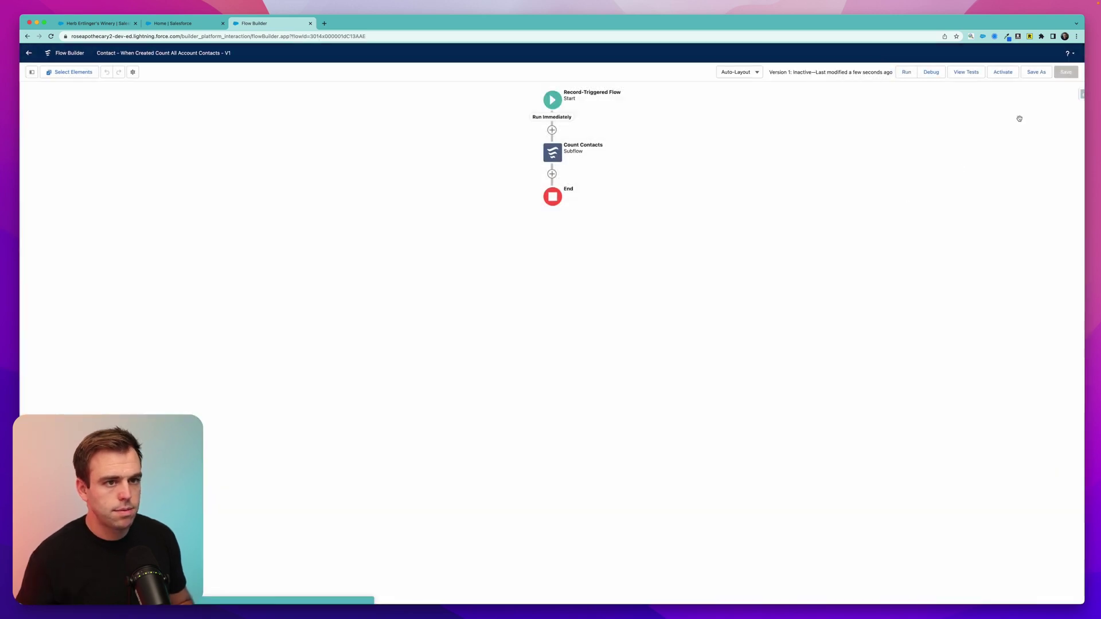
Step: Create a Rose Apothecary Business Contact named "Test contact" from the Herb Ertlinger's Winery account and check the account's details
click(106, 25)
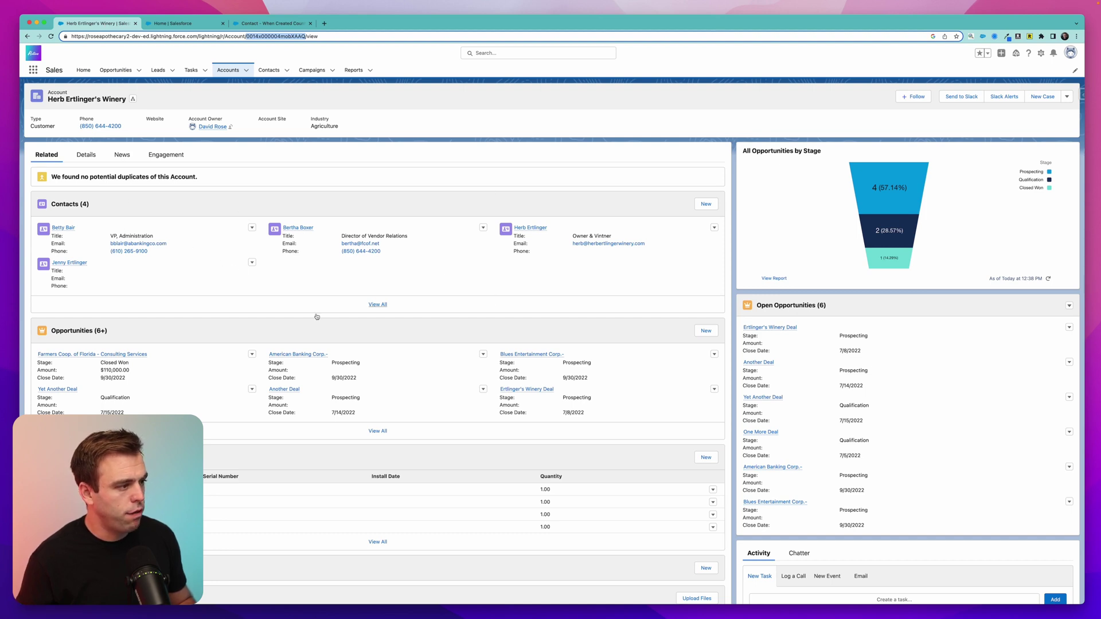
click(707, 204)
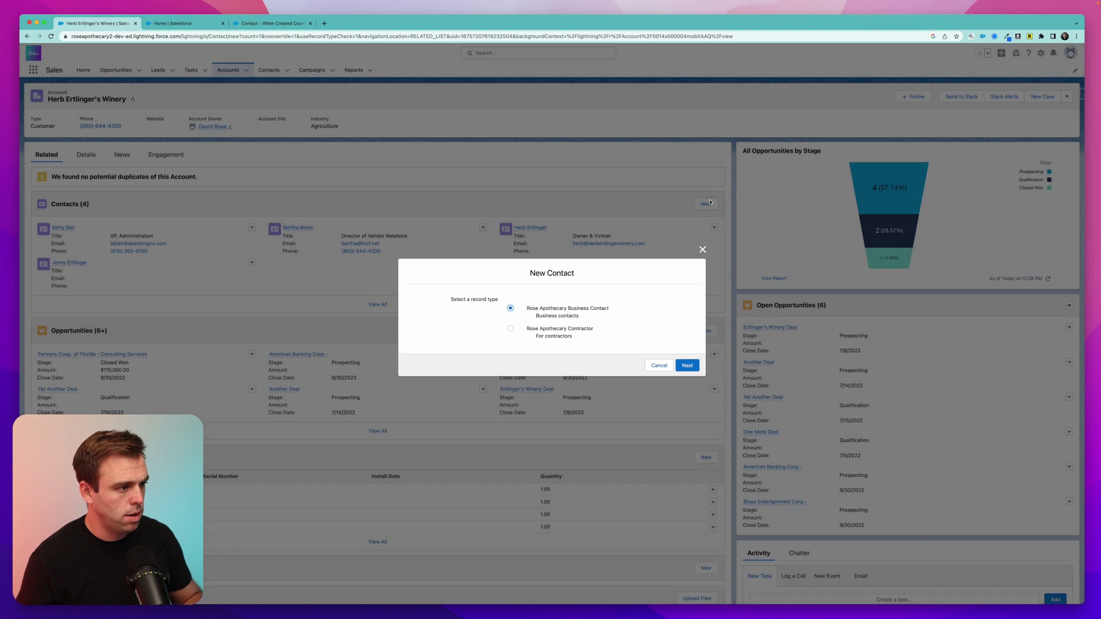
click(695, 366)
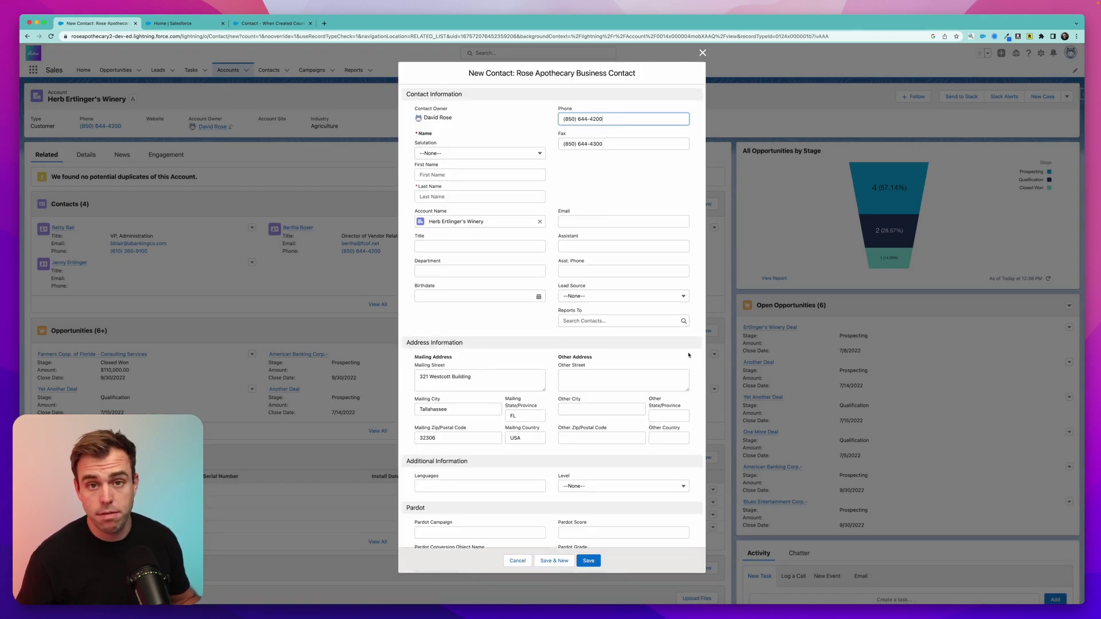
click(480, 175)
text(Test)
key(Tab)
text(contact)
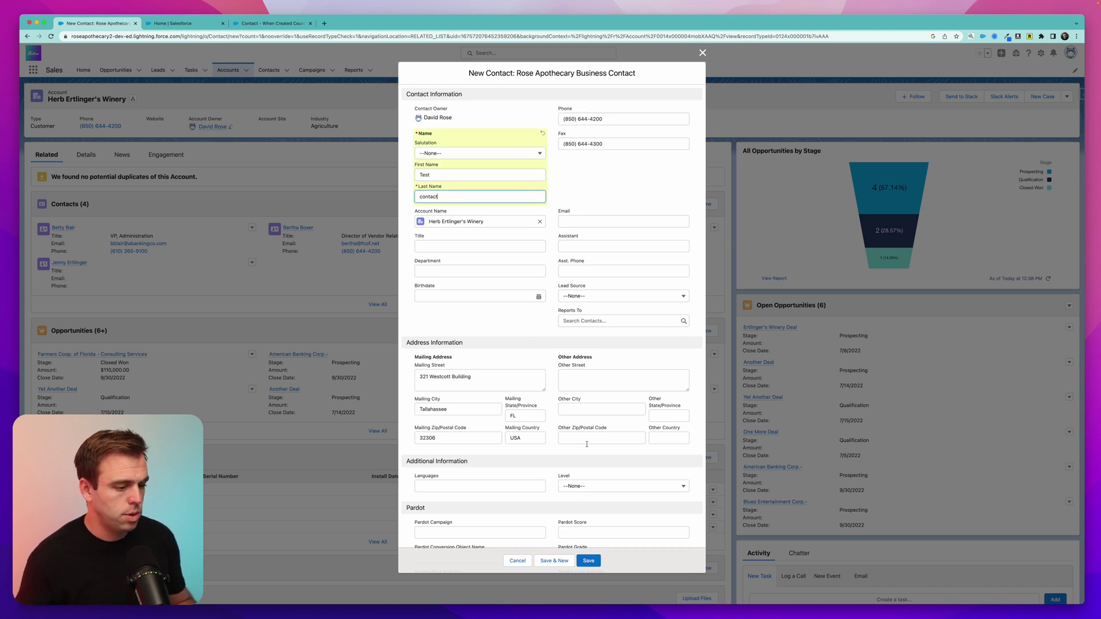
click(590, 560)
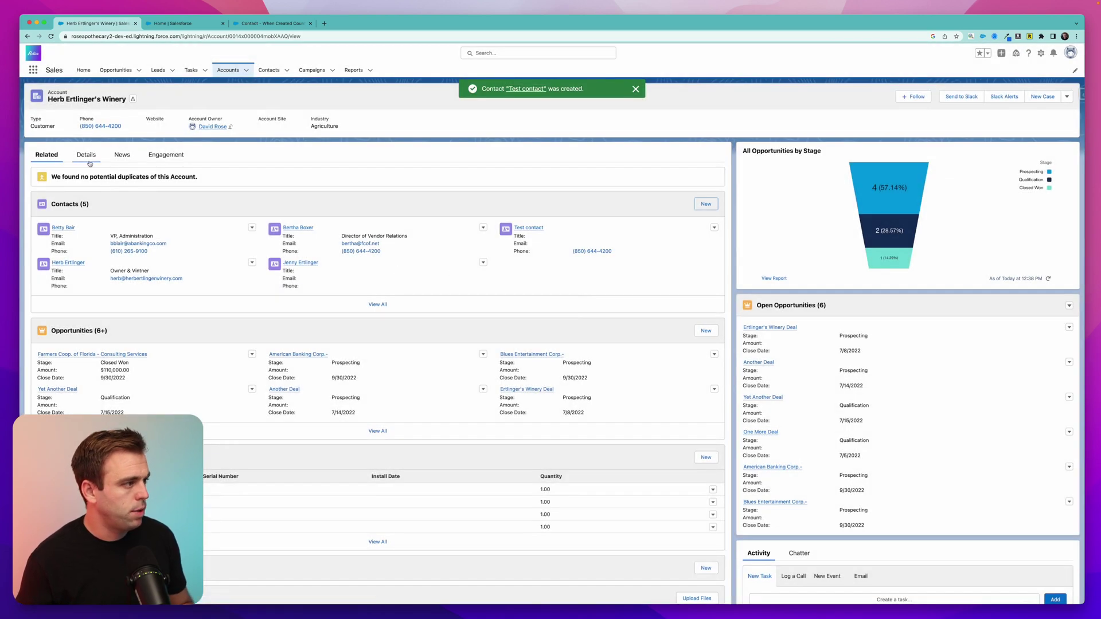
click(86, 156)
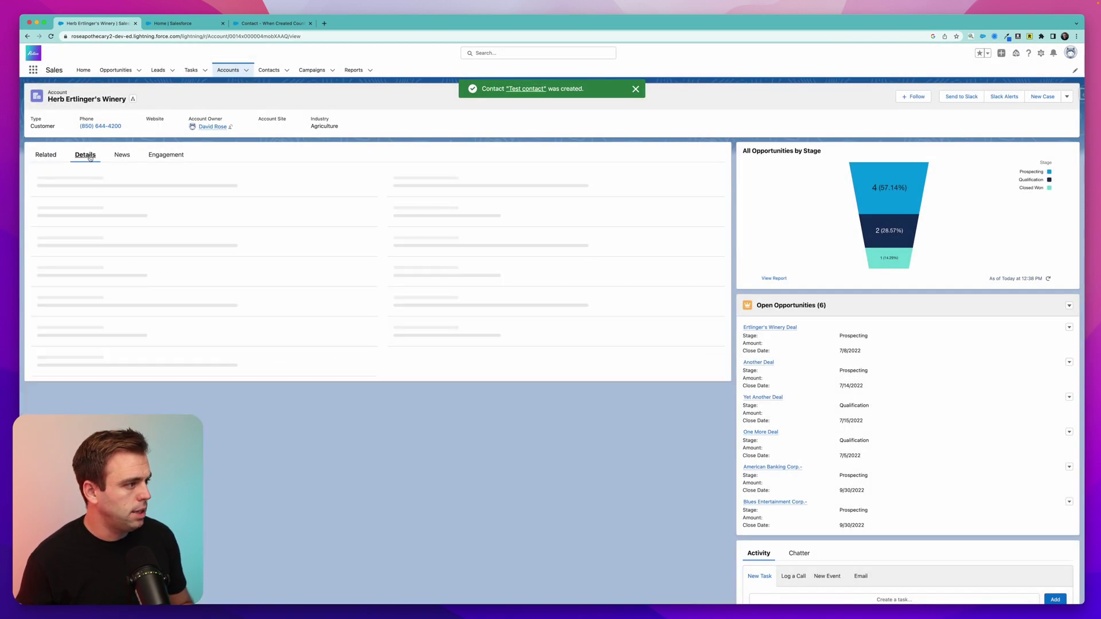
scroll(102, 349, down, 2)
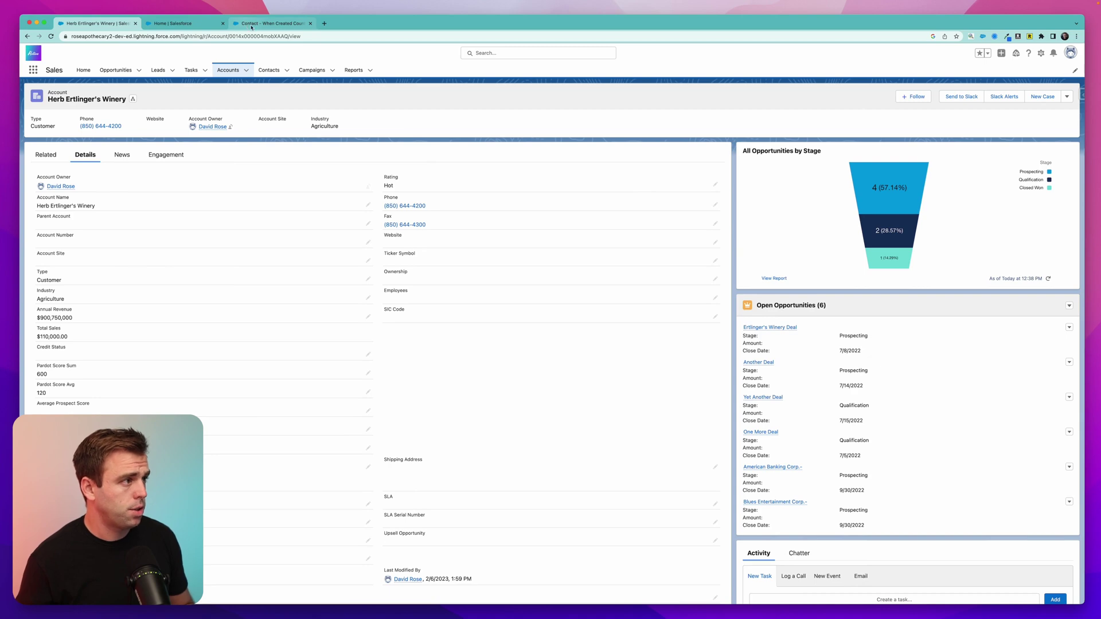
Step: Return to the contact creation flow and start saving it as a new flow, reusing its label "Contact - When Created Count All Account Contacts"
click(251, 23)
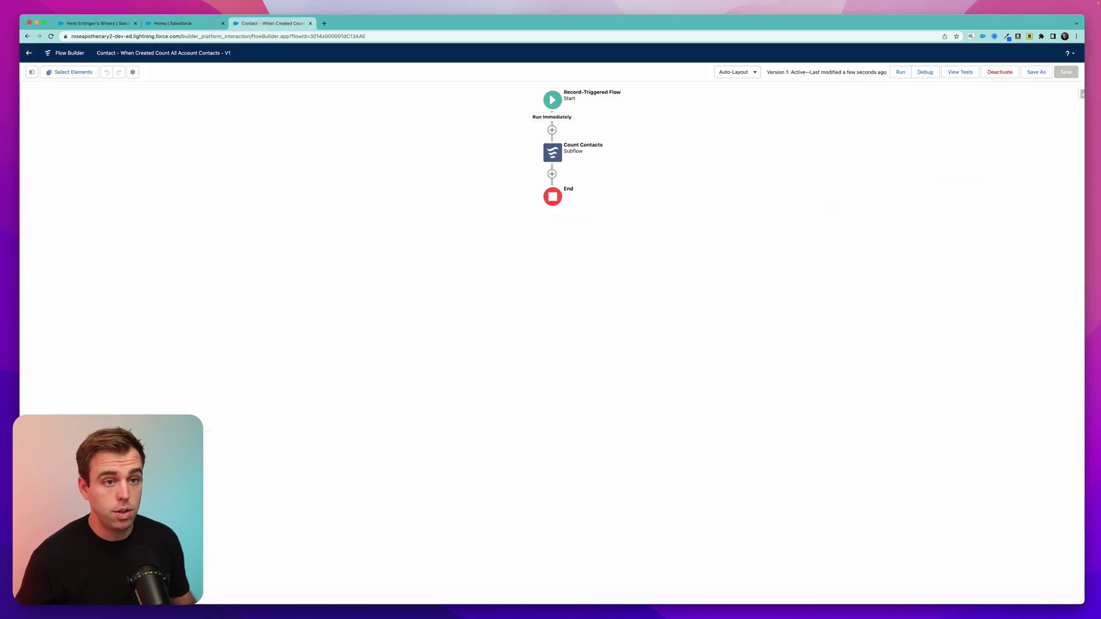
click(1036, 72)
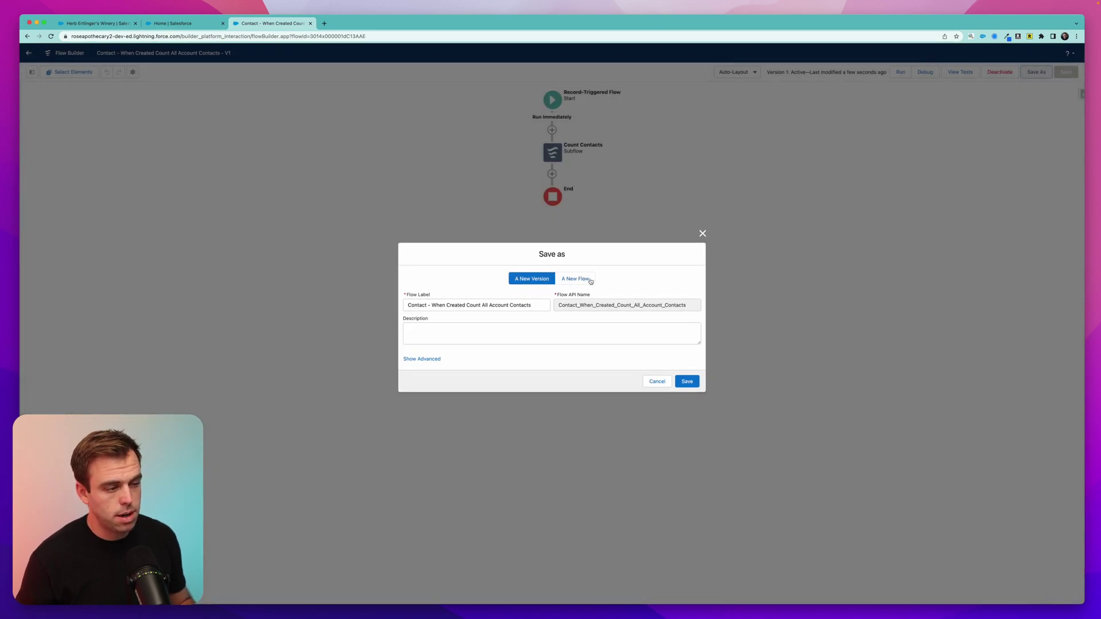
click(537, 307)
triple_click(538, 307)
key(super+c)
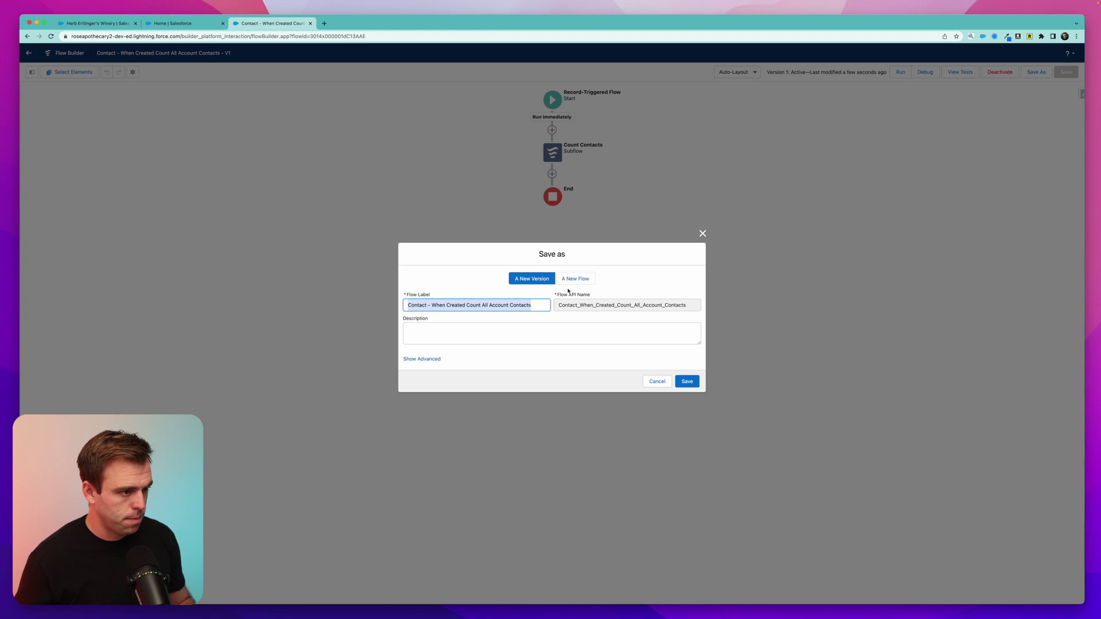
click(583, 281)
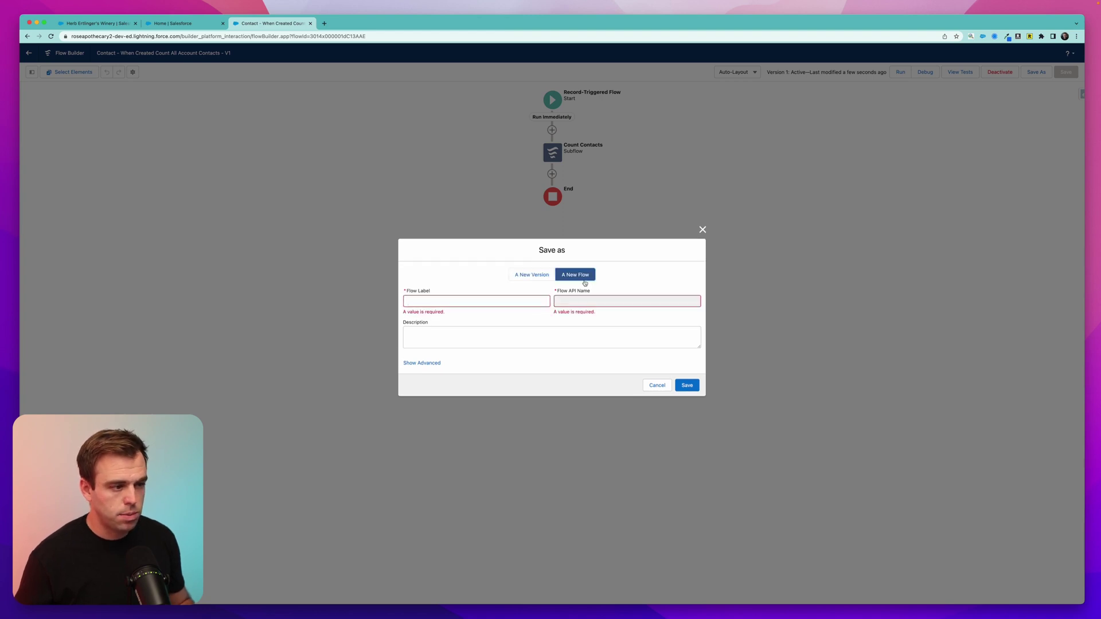
click(455, 304)
key(super+v)
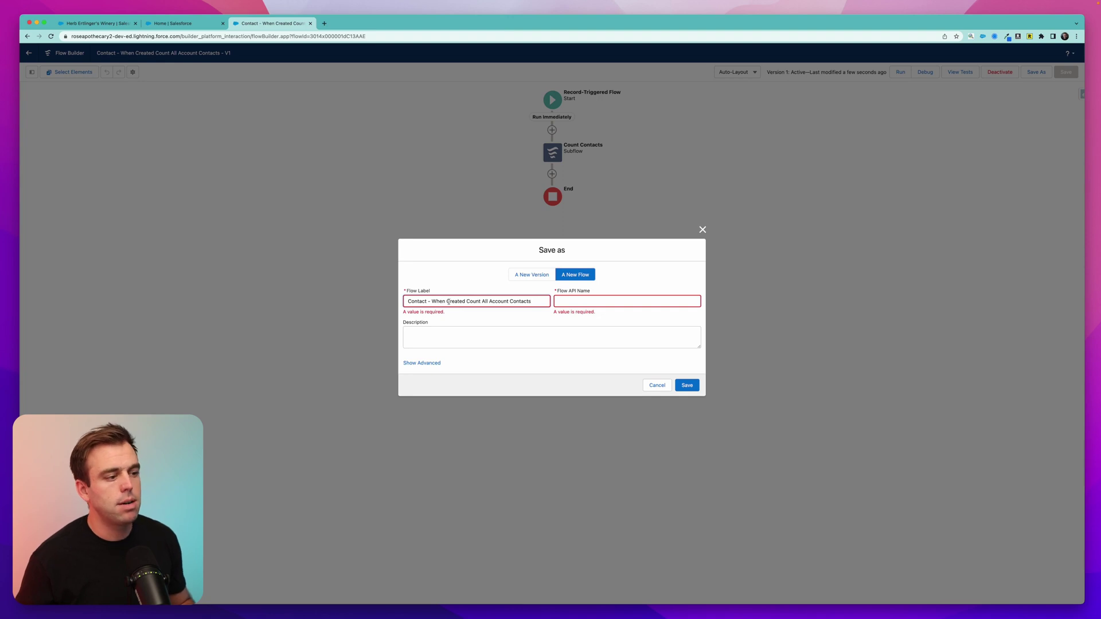
Step: Change the new flow's label to "Contact - When Contact is Reparented Count All Account Contacts" and save it with the matching API name
drag(432, 302, 452, 302)
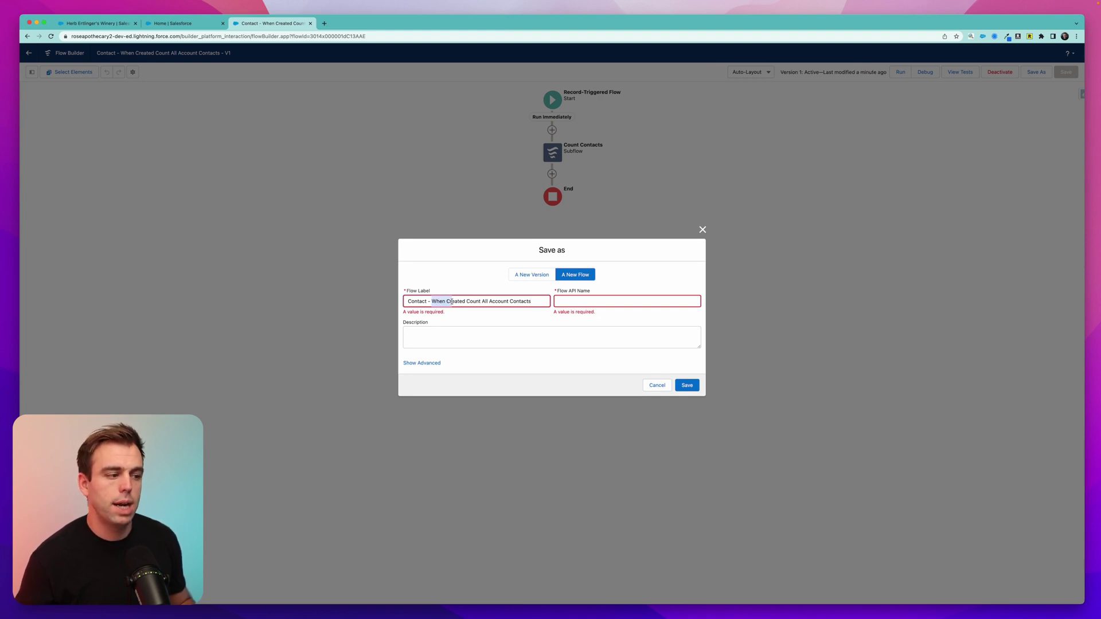
click(447, 301)
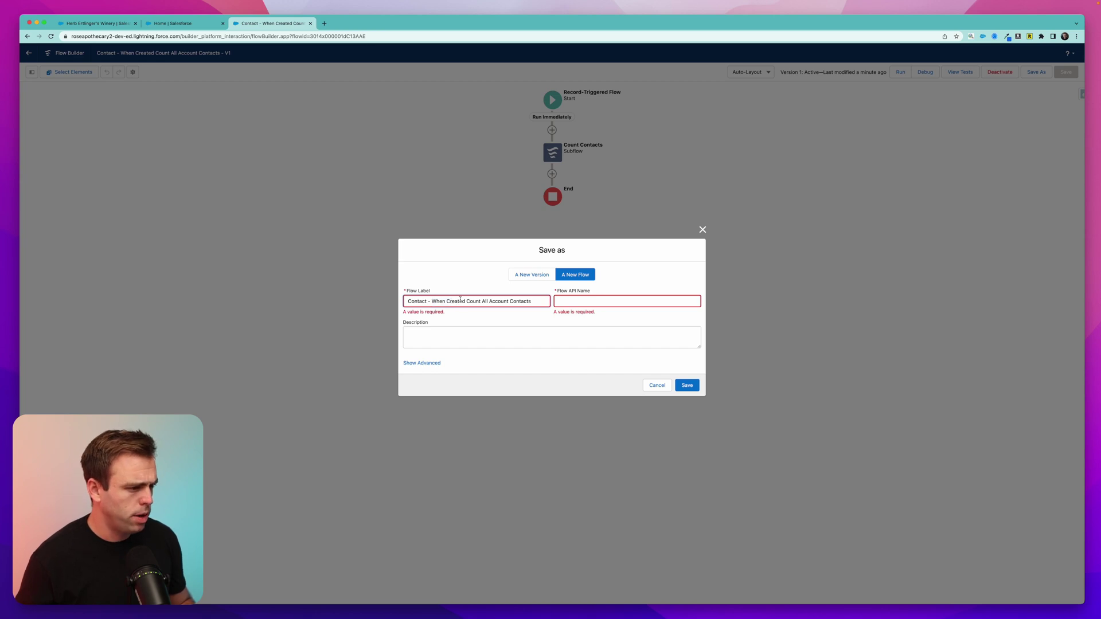
drag(447, 301, 460, 300)
text(Contact is Re)
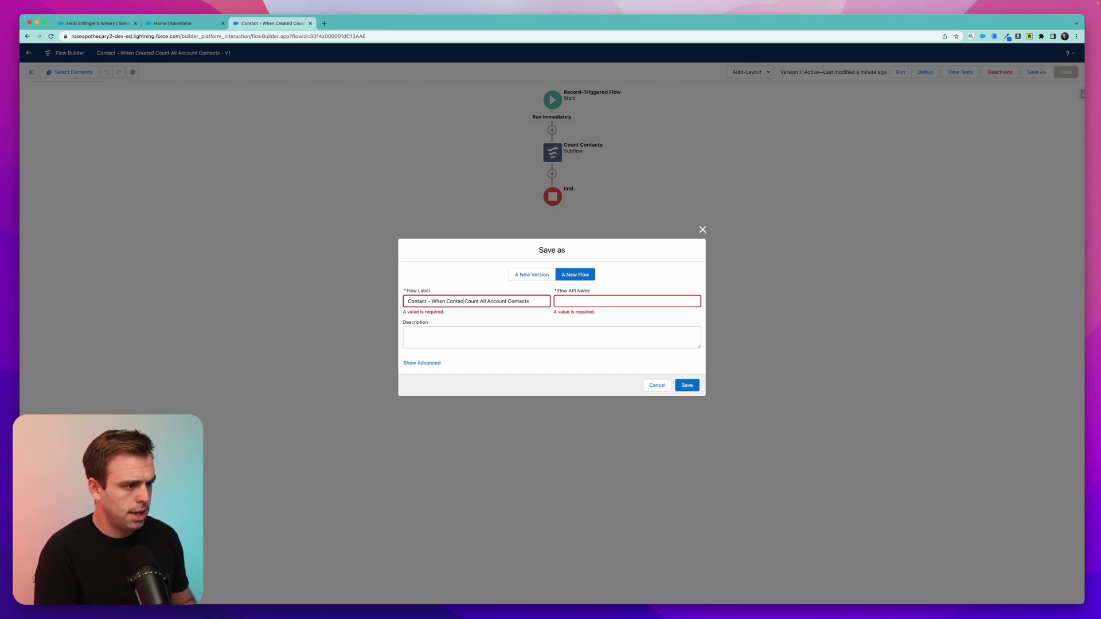
text(parented)
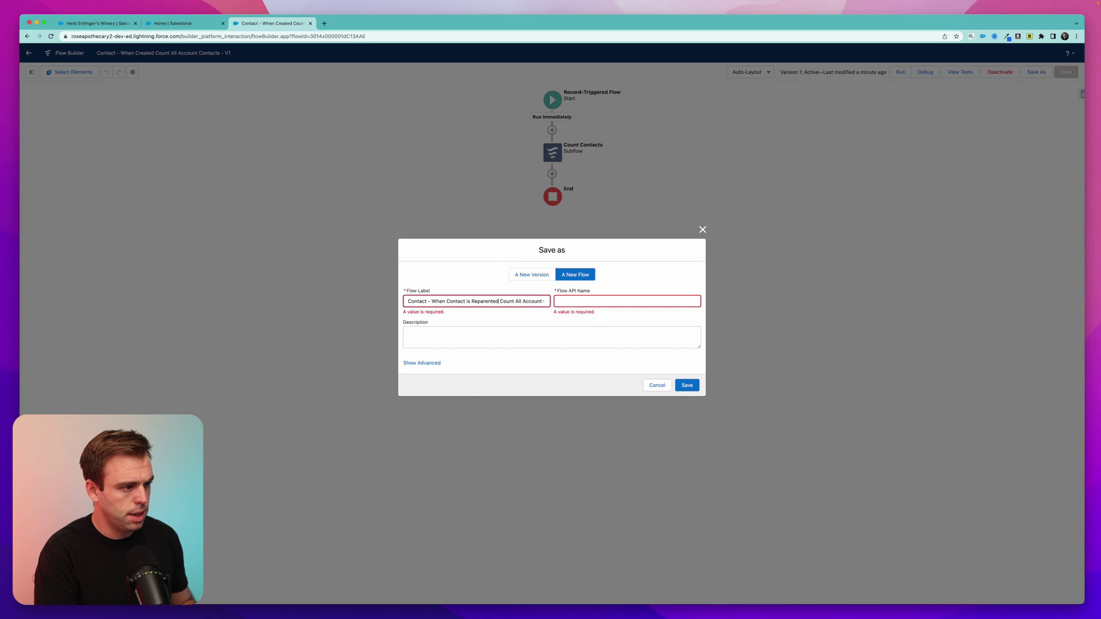
click(627, 300)
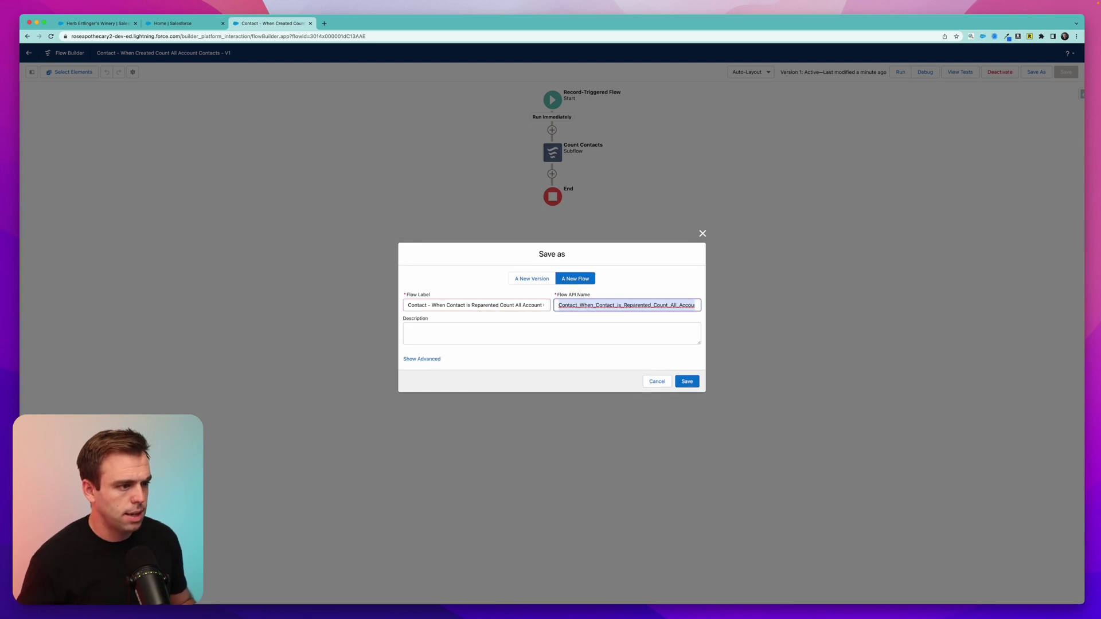
click(691, 383)
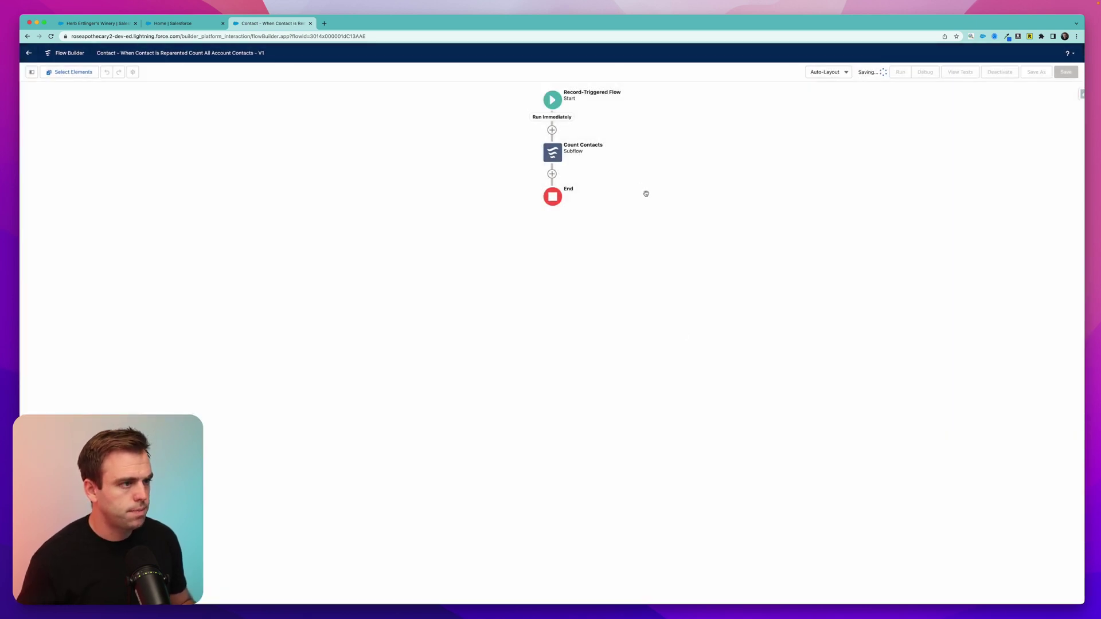
Step: Reconfigure the flow's start to trigger when a Contact record is updated, with the entry condition AccountId Is Changed True
click(596, 141)
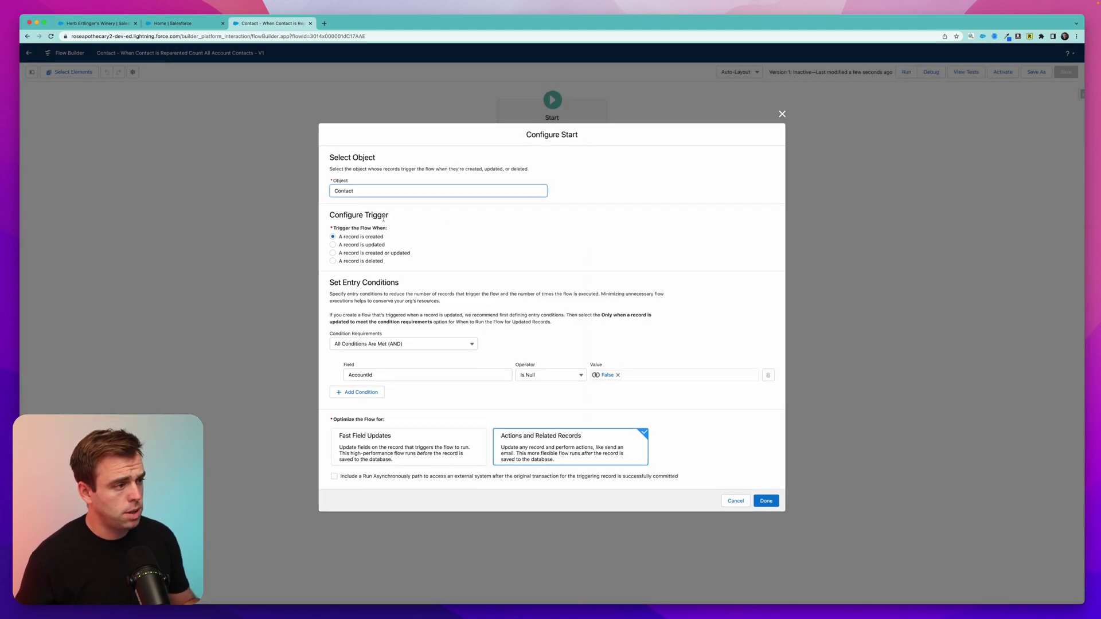
click(334, 245)
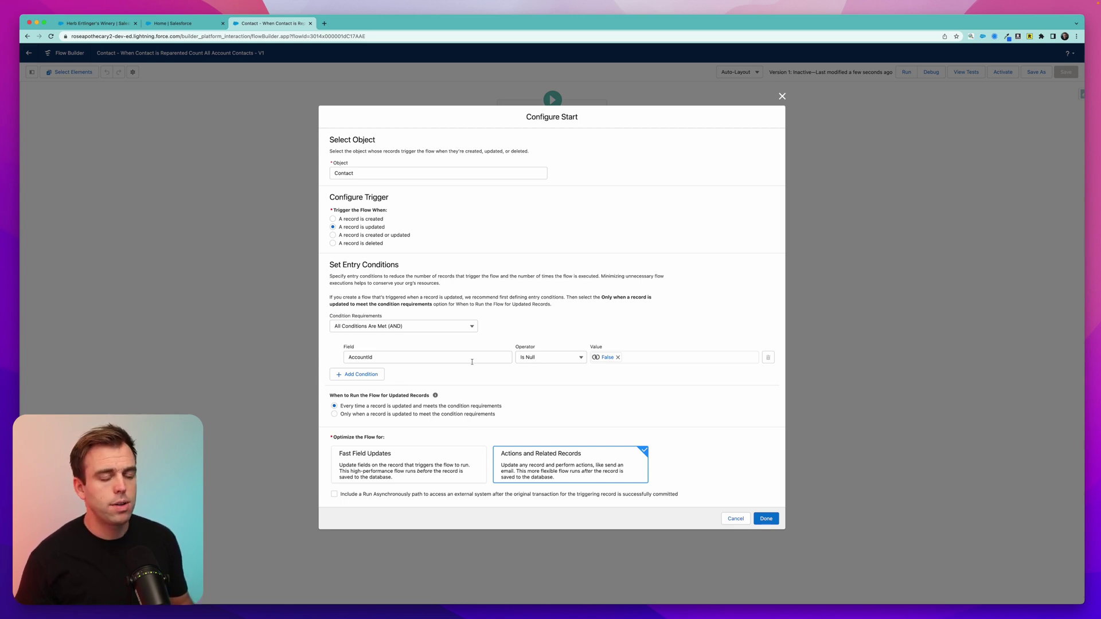
click(551, 359)
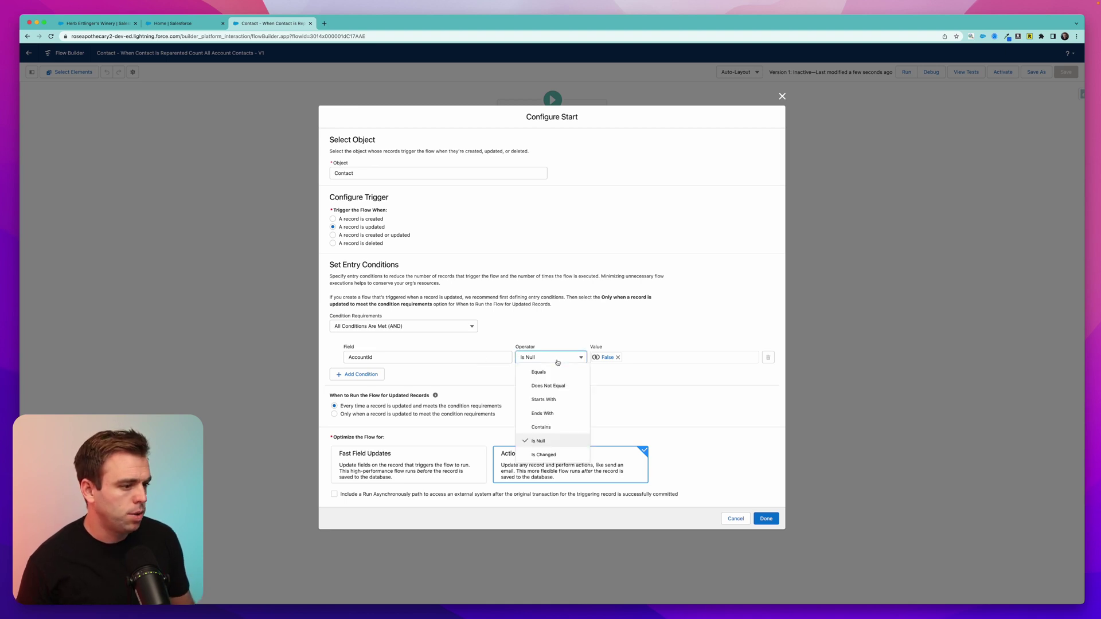
click(542, 455)
click(618, 343)
text(T)
click(634, 372)
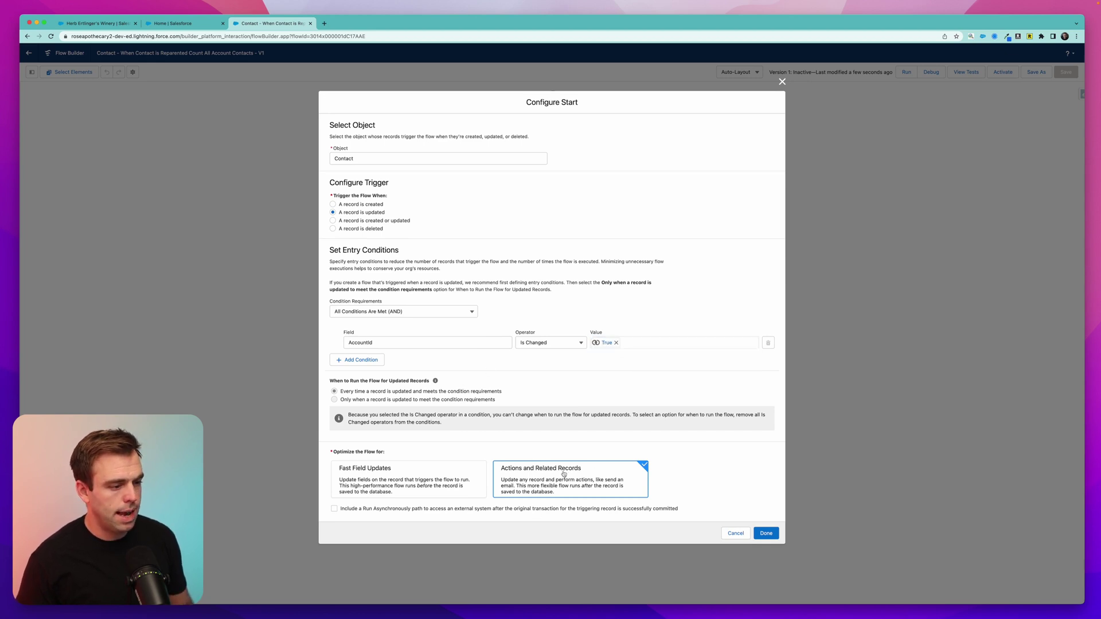
click(766, 533)
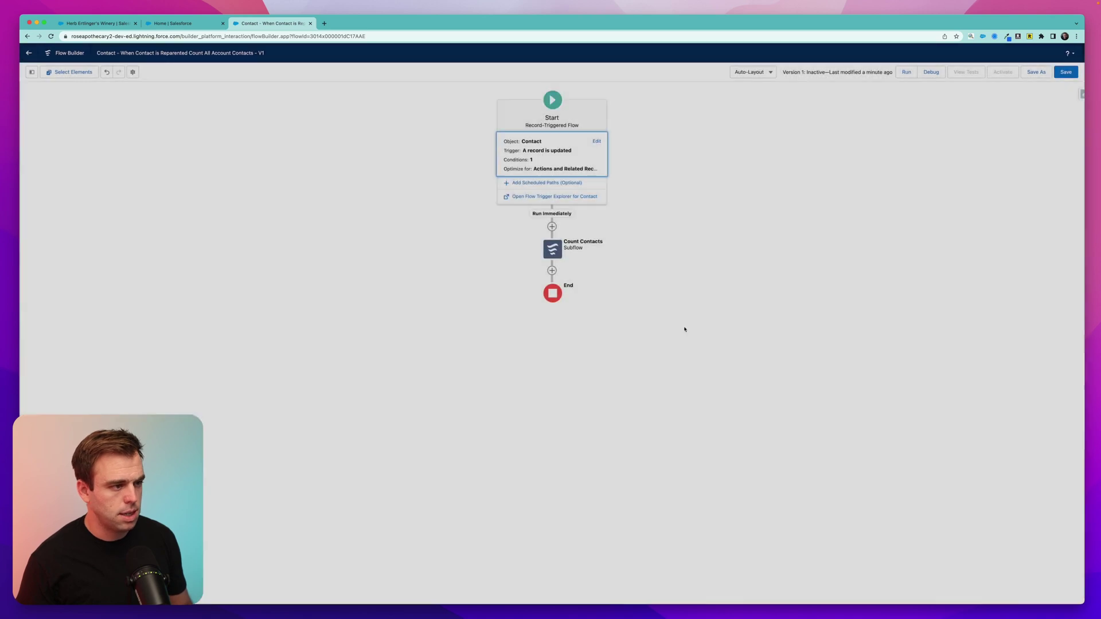
Step: Review the accountId and count input values of the Count Contacts subflow element
click(551, 186)
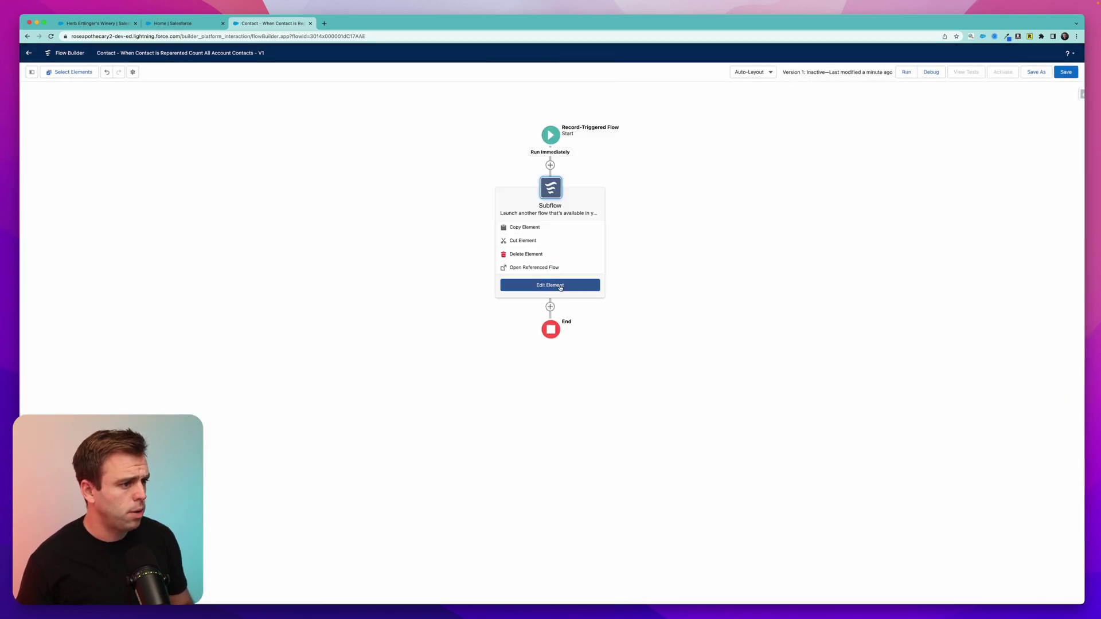
click(561, 287)
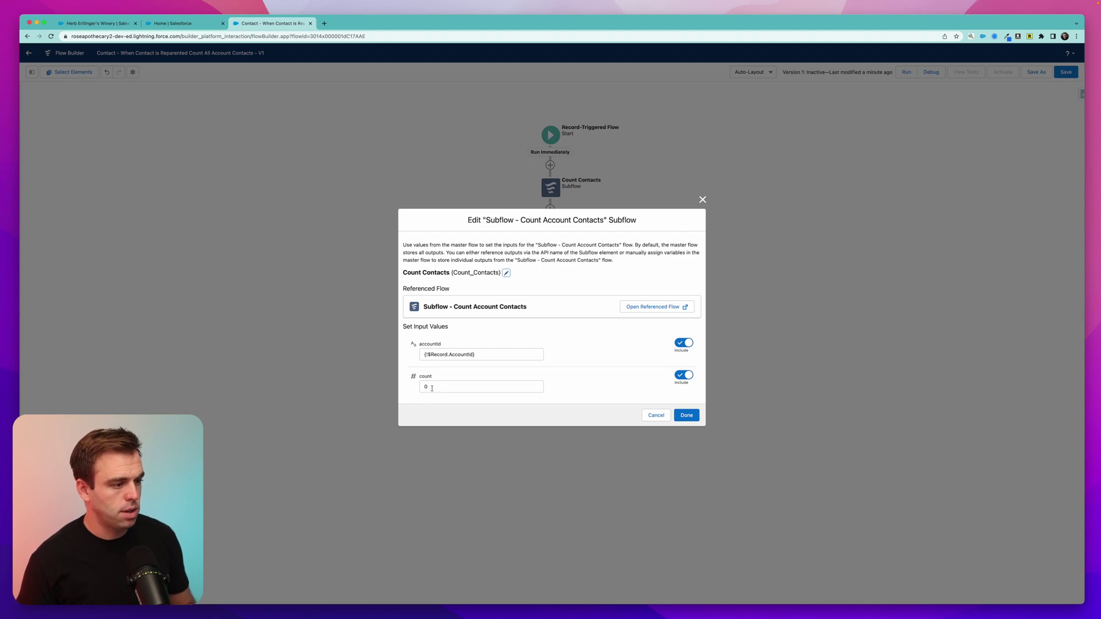
click(687, 415)
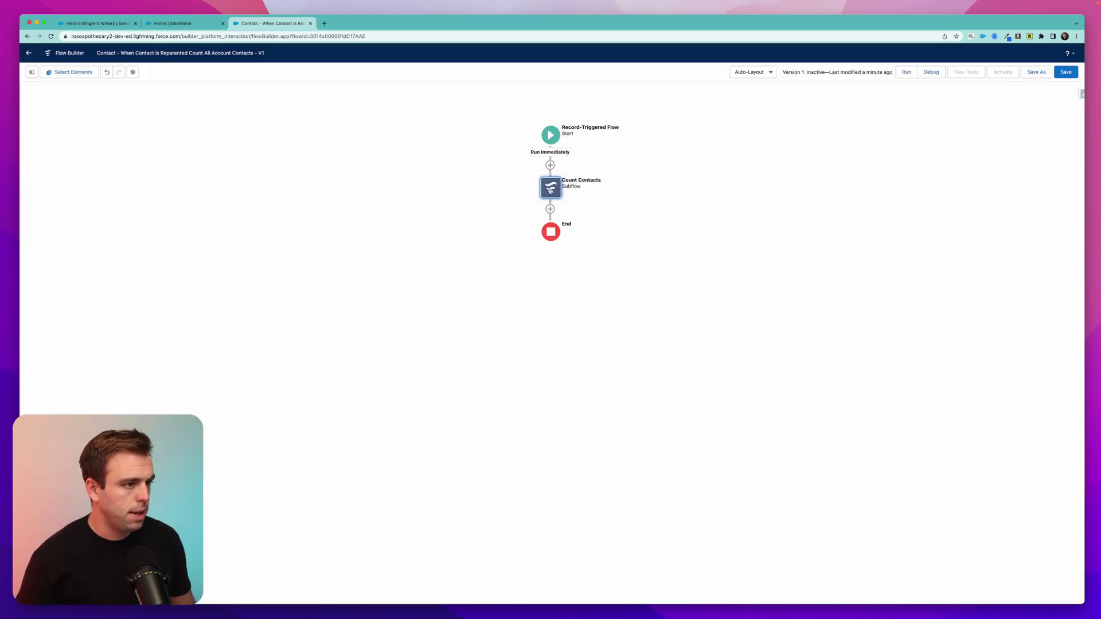
Step: Copy the Count Contacts subflow element and paste the copy directly after it, before the End element
right_click(551, 188)
key(Escape)
click(550, 187)
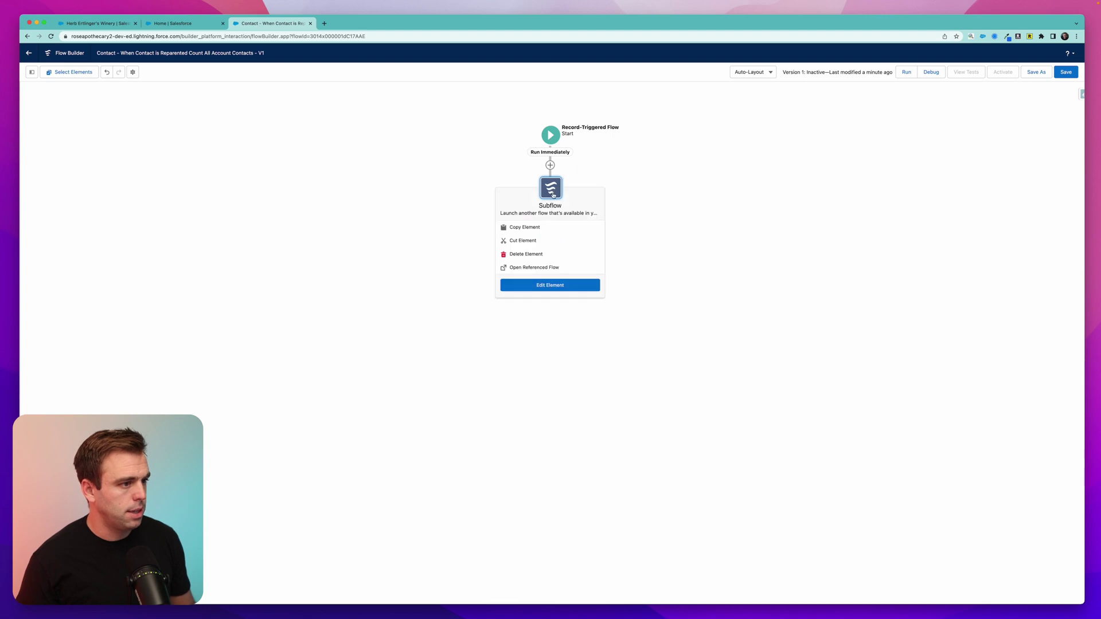
click(533, 228)
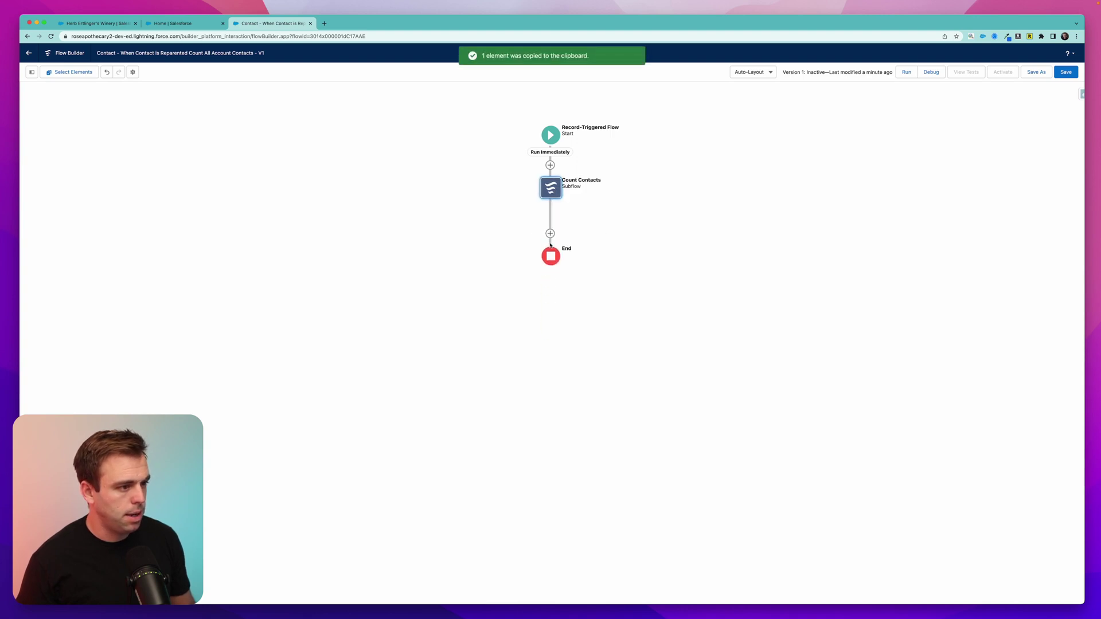
click(550, 209)
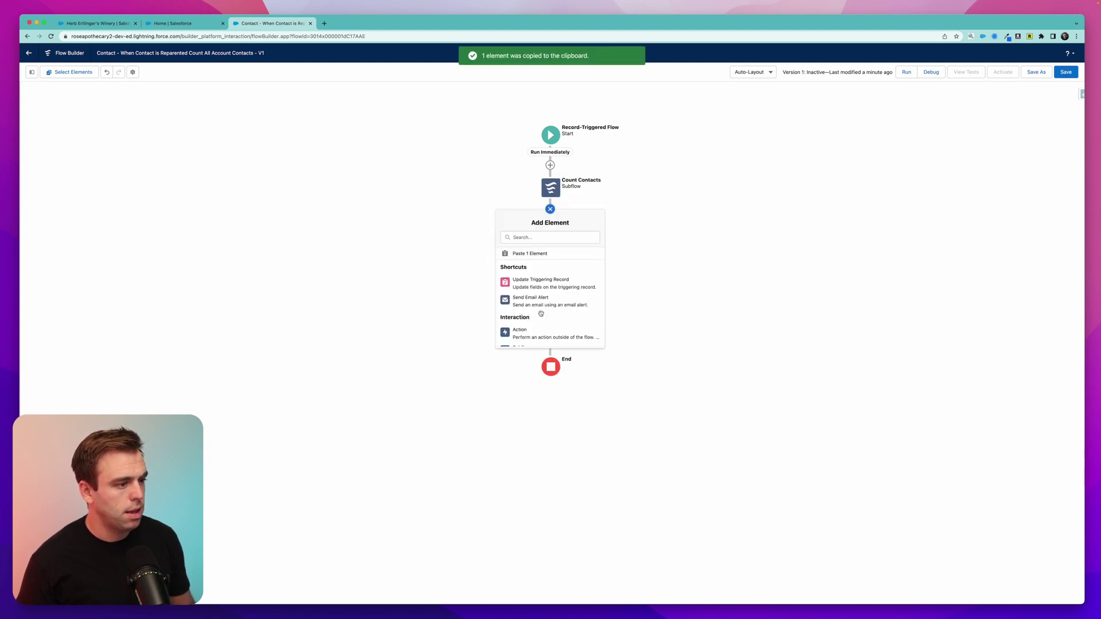
click(534, 252)
Step: Relabel the pasted Count Contacts subflow element "Count Contacts from Old Account" and regenerate its API name as Count_Contacts_from_Old_Account
click(554, 237)
click(549, 329)
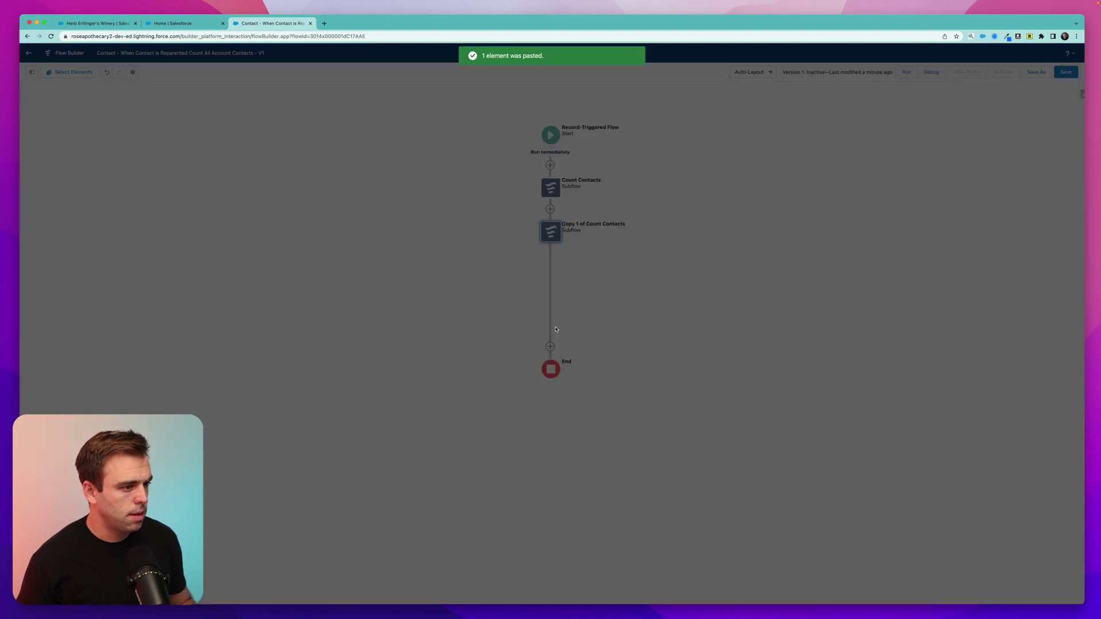
click(567, 274)
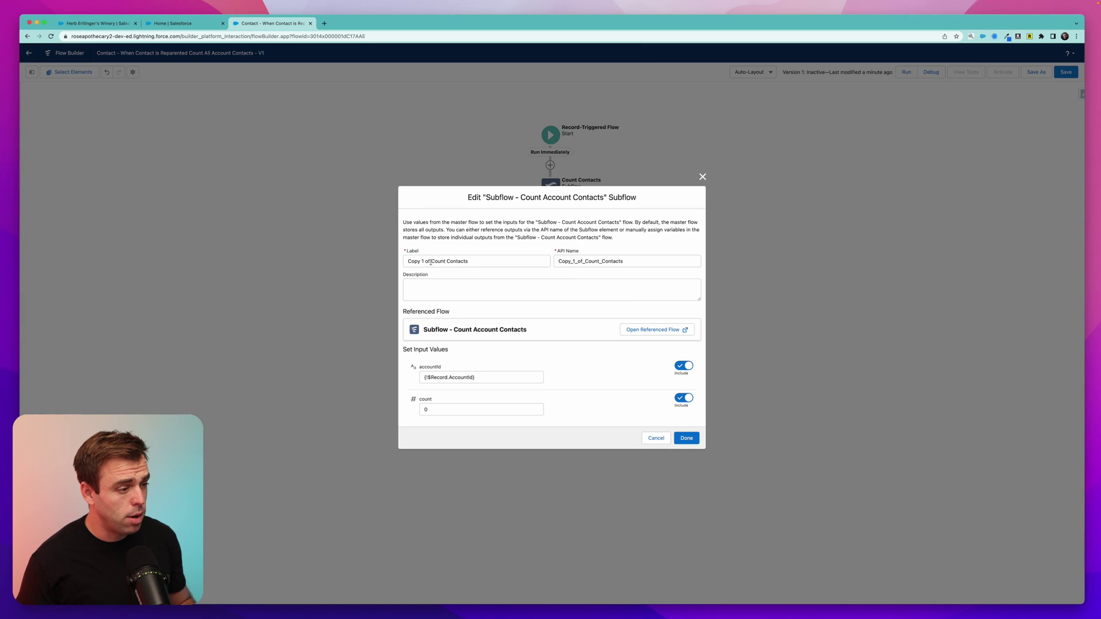
drag(429, 262, 348, 262)
key(BackSpace)
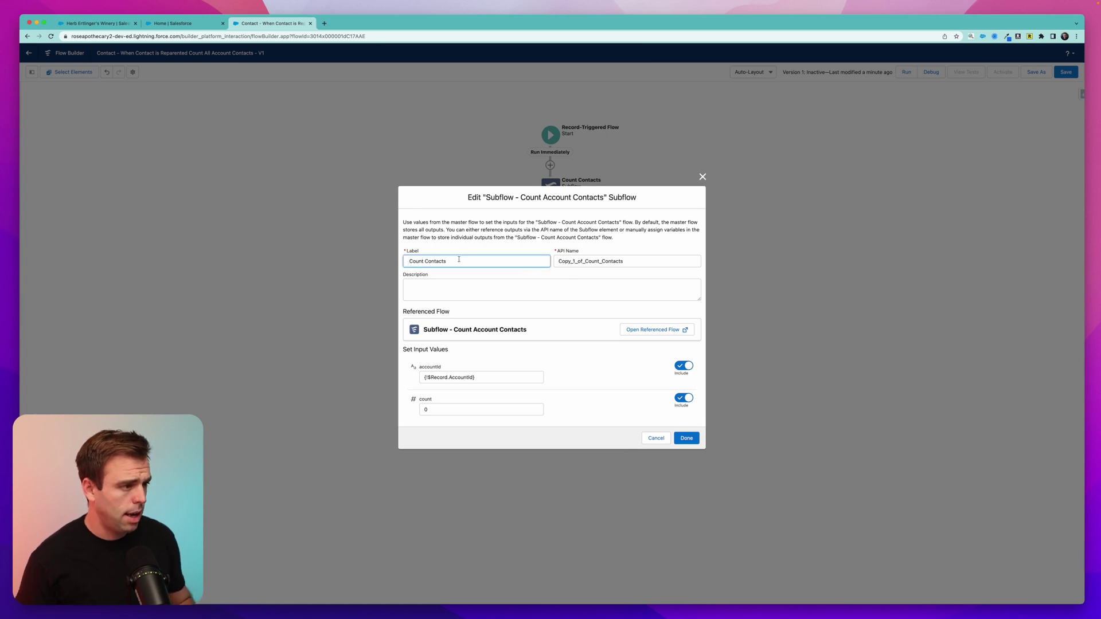
text(from Old Account)
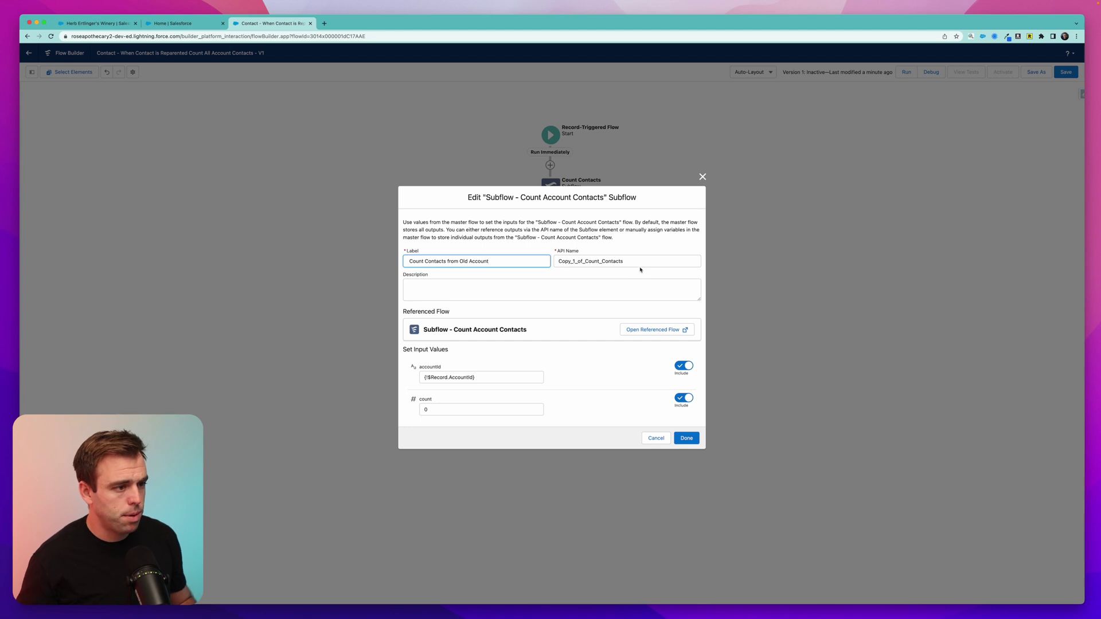
double_click(635, 260)
key(BackSpace)
click(528, 261)
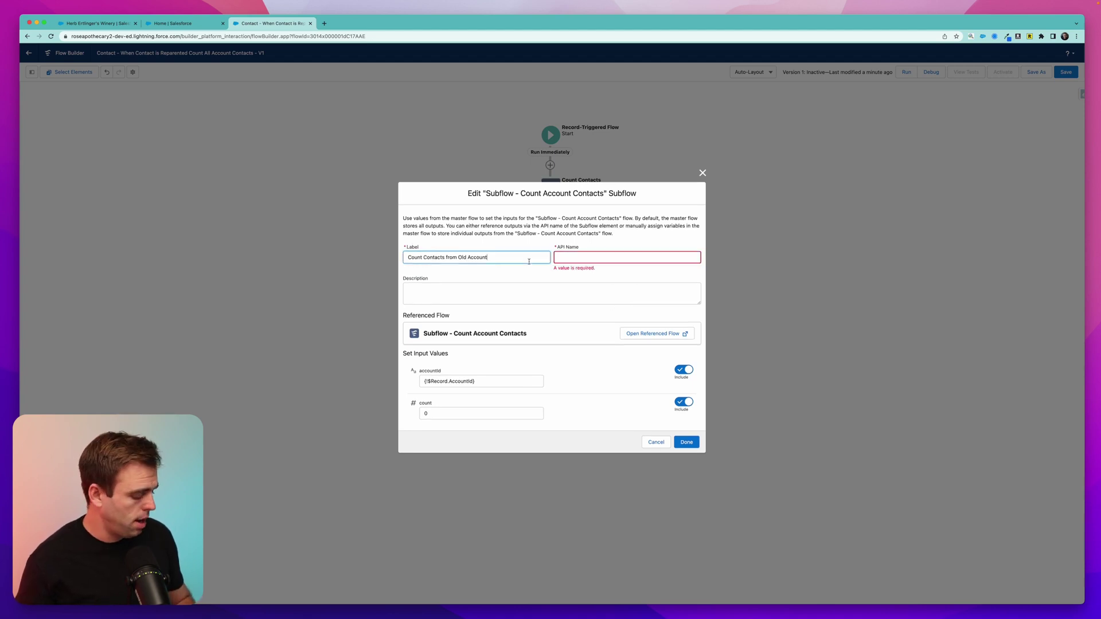
key(Tab)
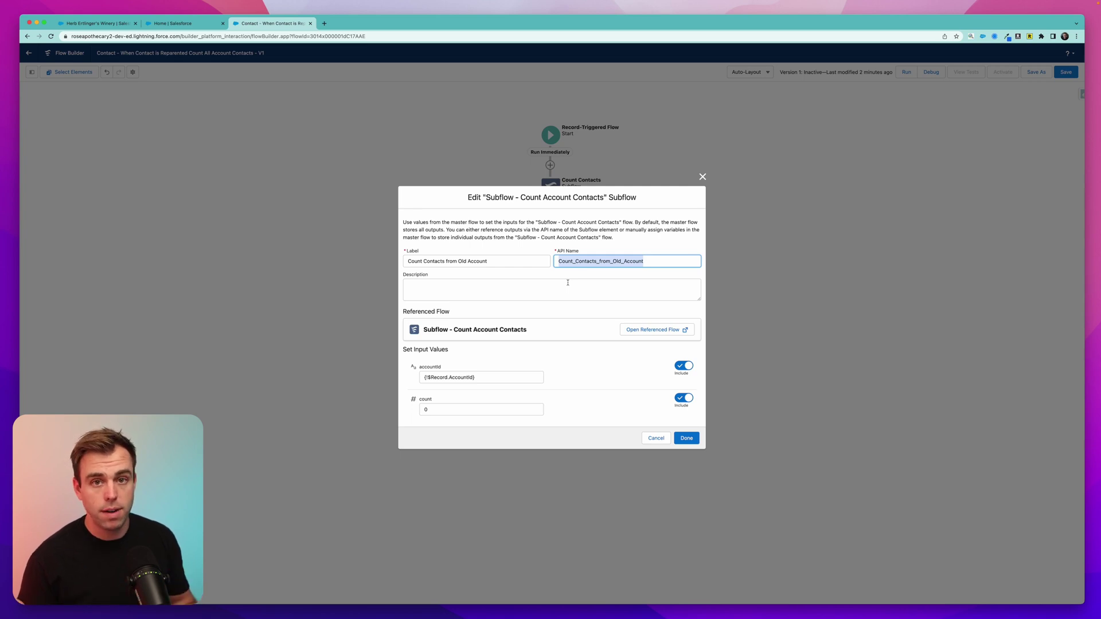
click(545, 321)
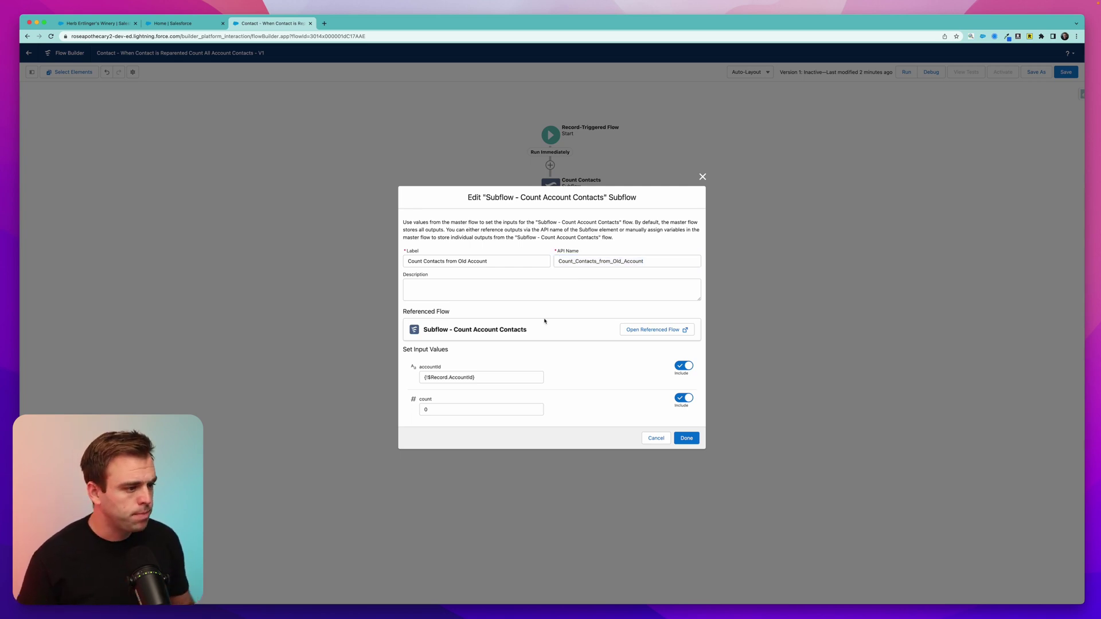
Step: Set the old-account subflow's accountId input to {!$Record__Prior.AccountId}, and save and activate the flow
drag(475, 378, 424, 379)
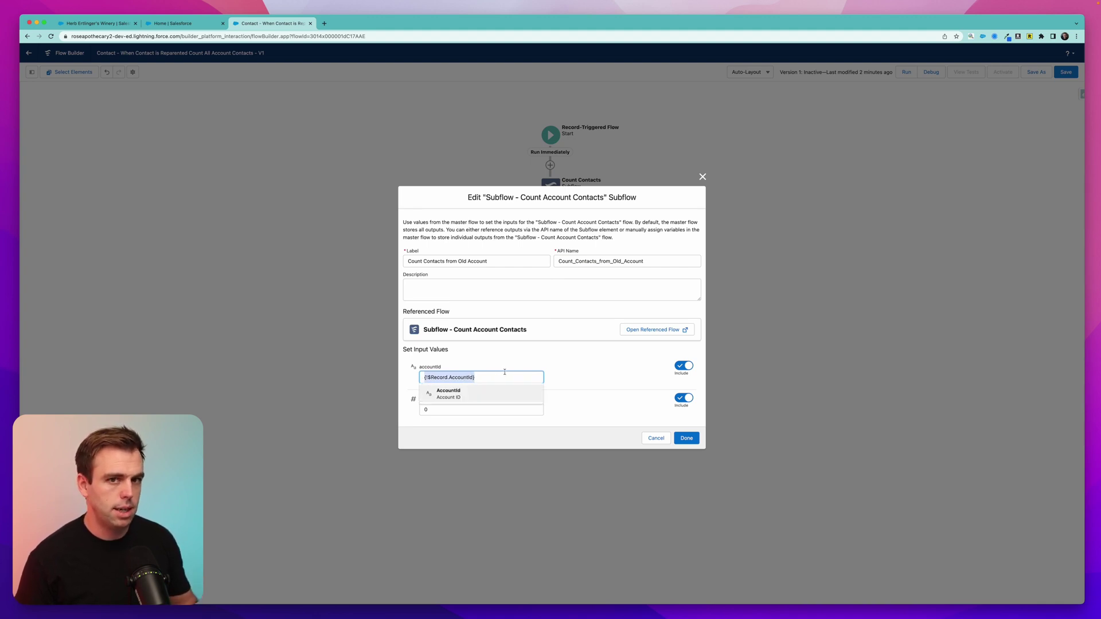
key(BackSpace)
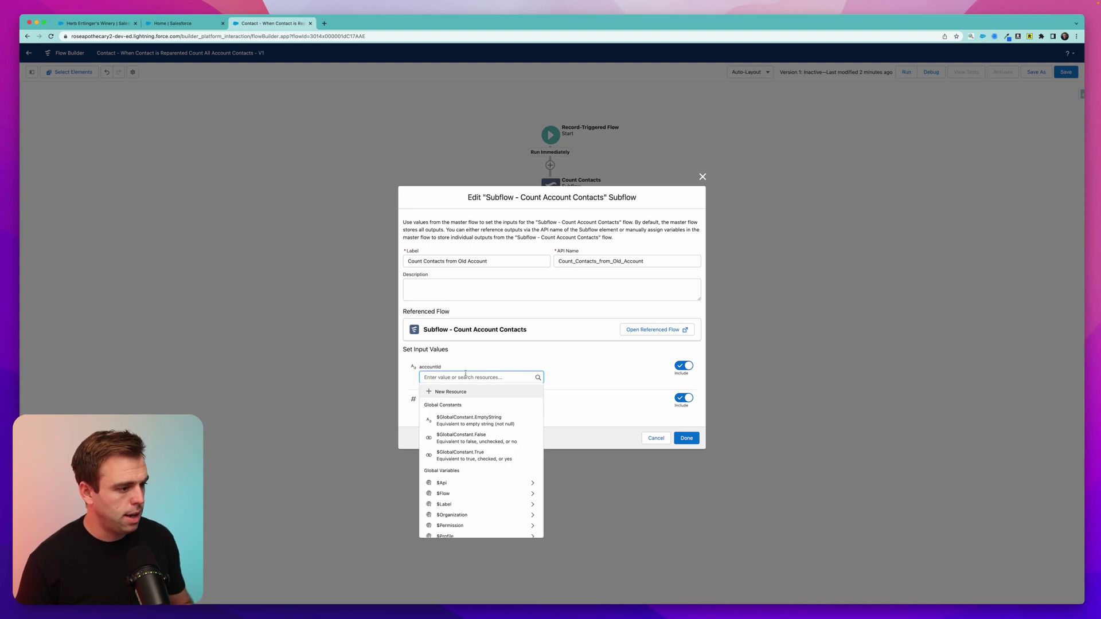
scroll(446, 459, down, 3)
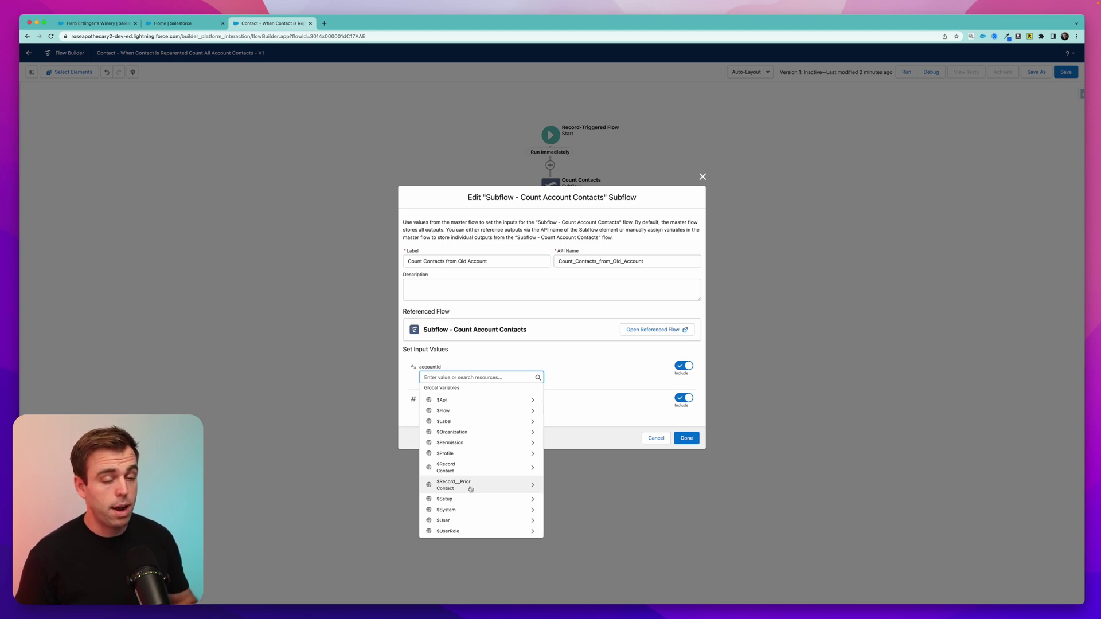
click(470, 489)
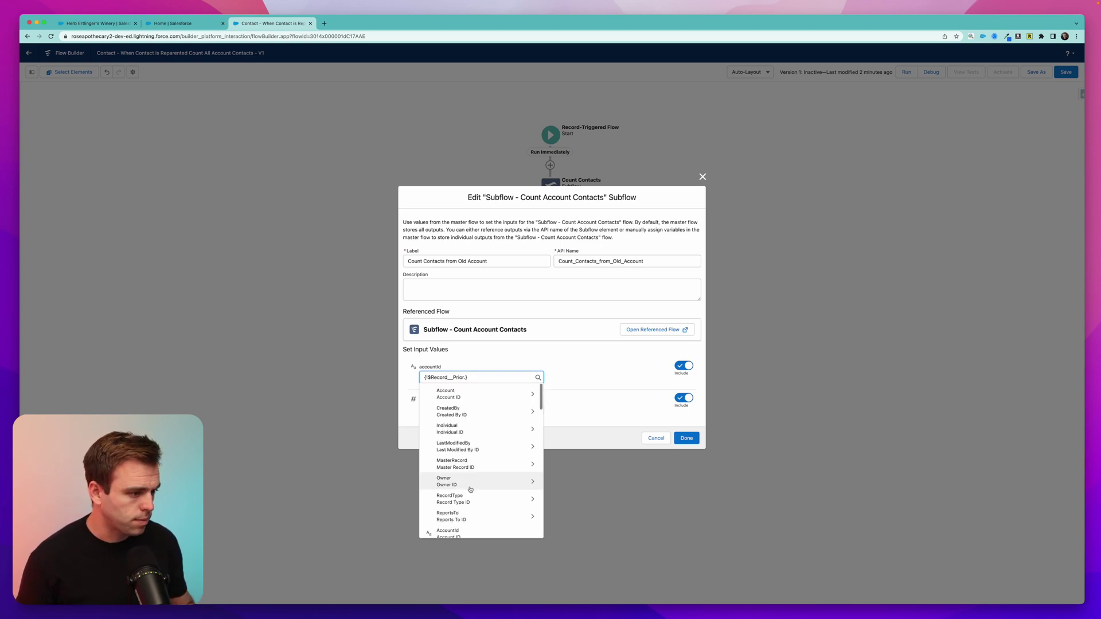
scroll(470, 489, down, 3)
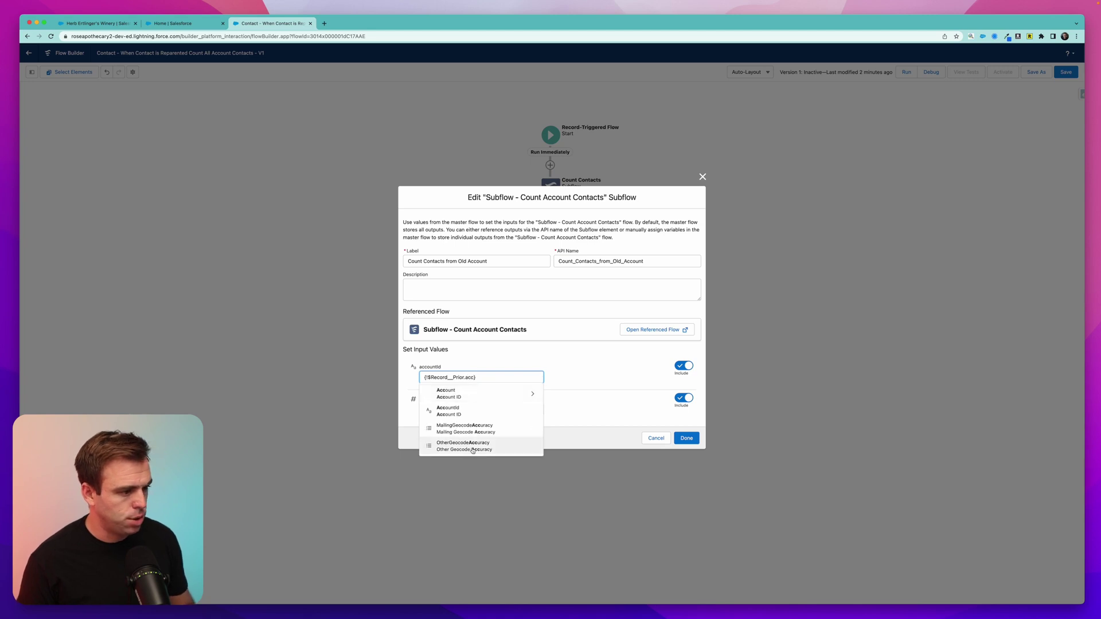
click(521, 410)
click(539, 388)
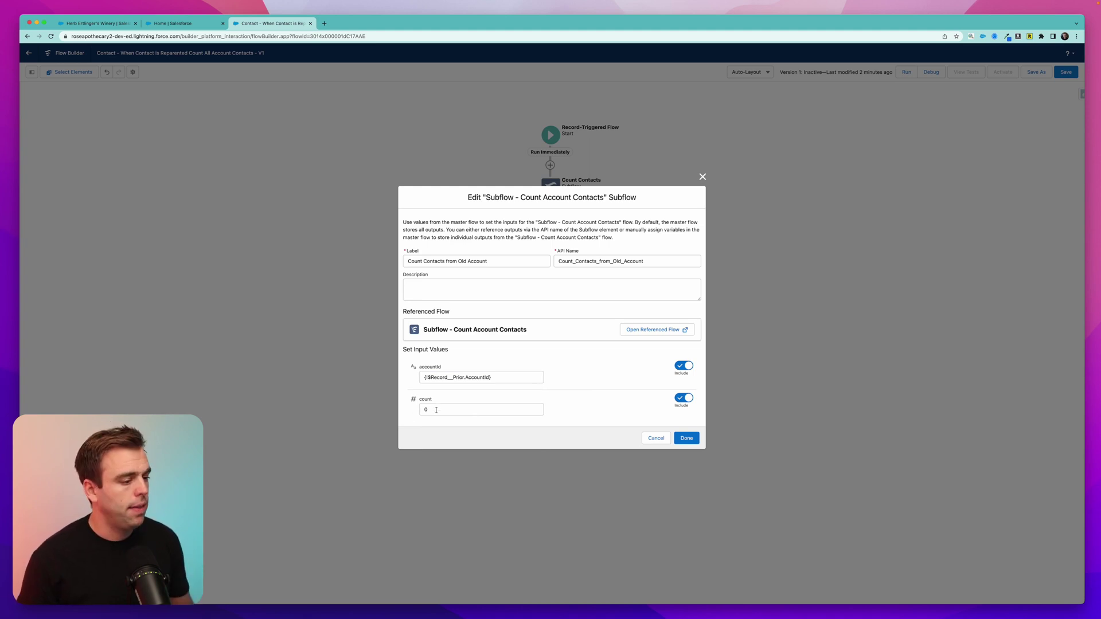
click(686, 438)
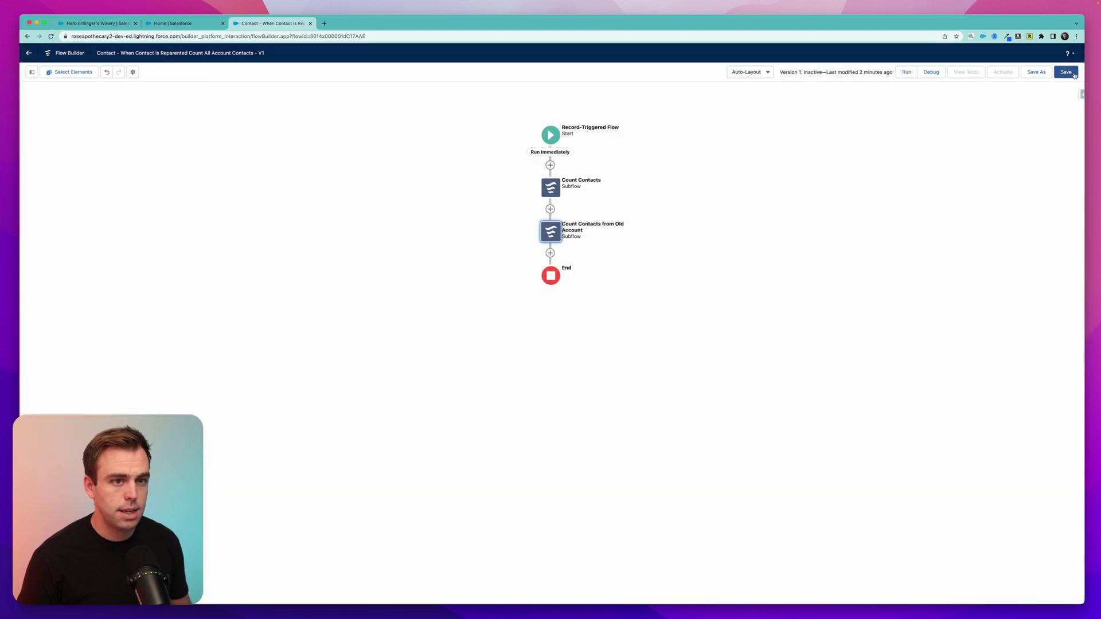
click(1066, 72)
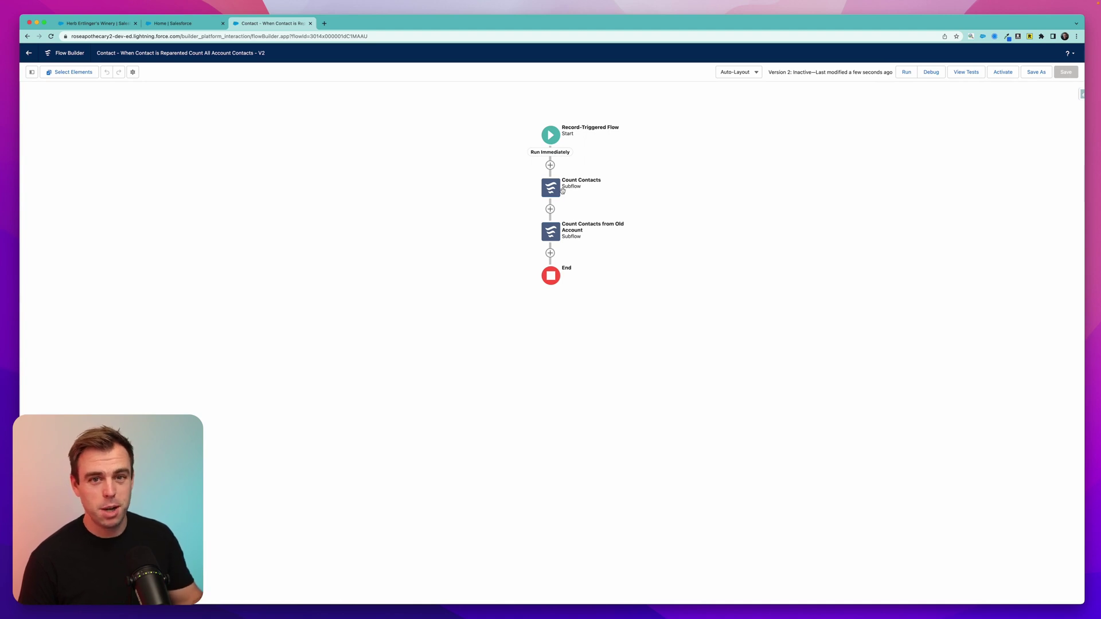
click(1003, 72)
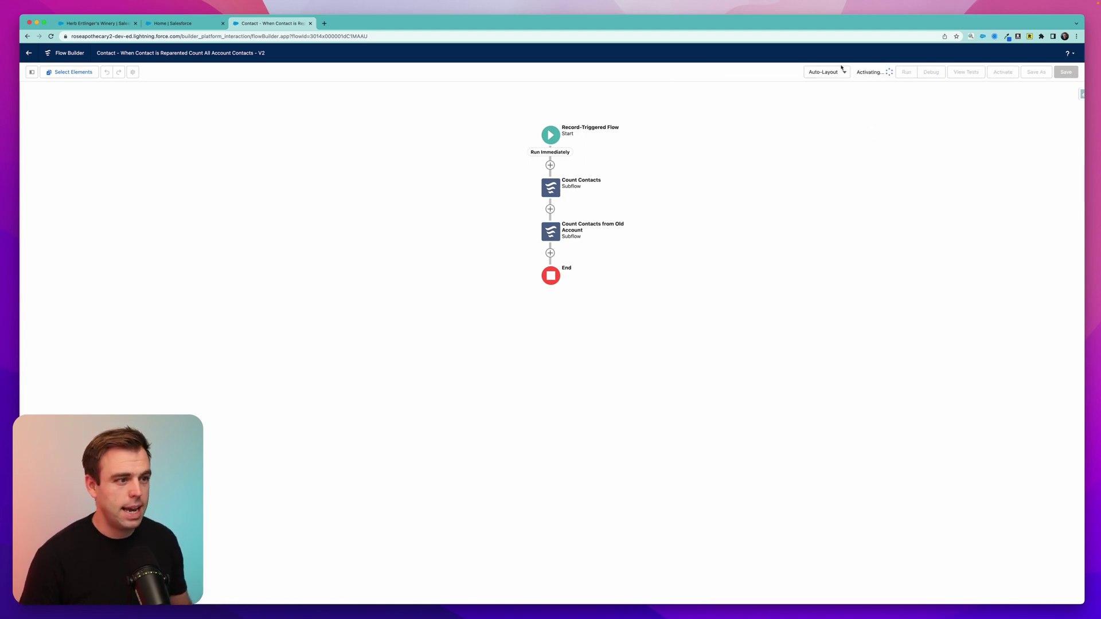
Step: Reparent the VP, Administration contact from Herb Ertlinger's Winery to the Alexis Rose Communications account and save the contact
click(94, 23)
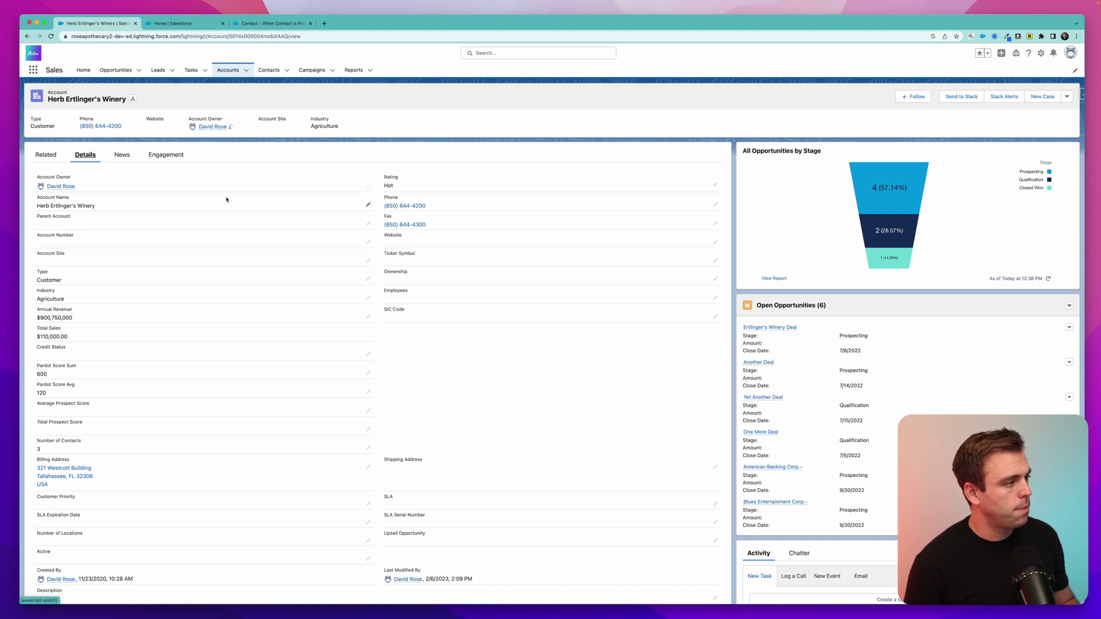
click(55, 155)
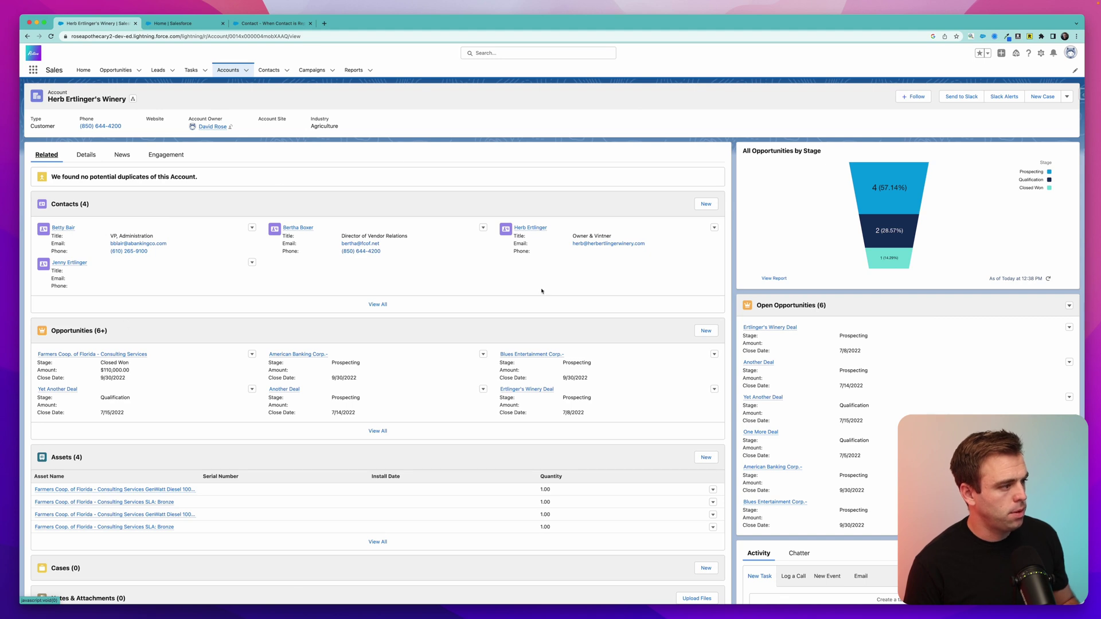
click(252, 228)
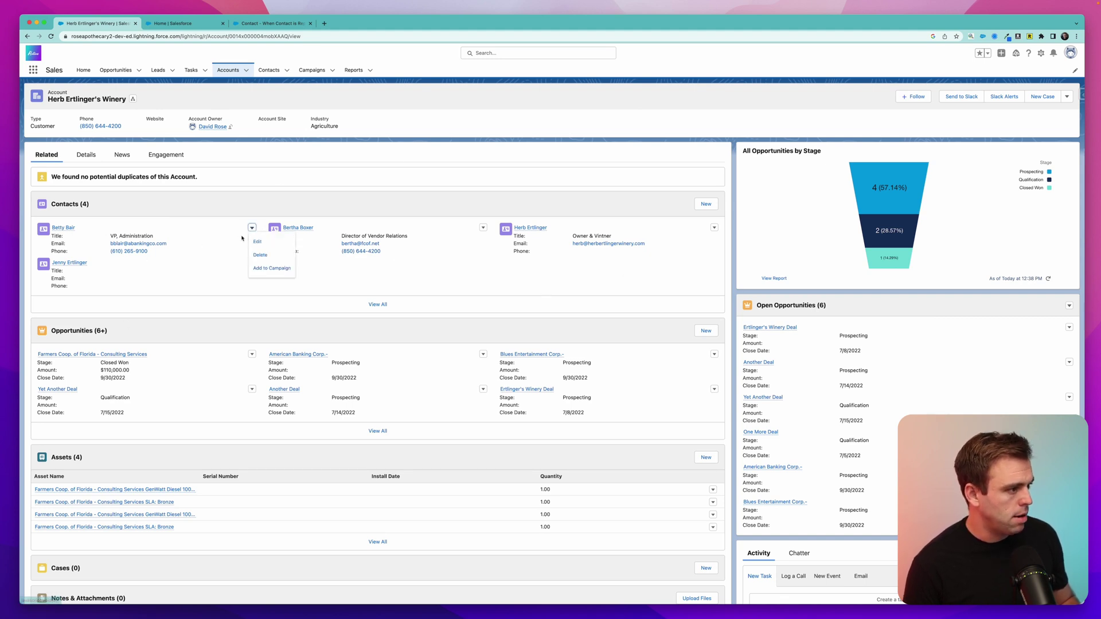
click(265, 243)
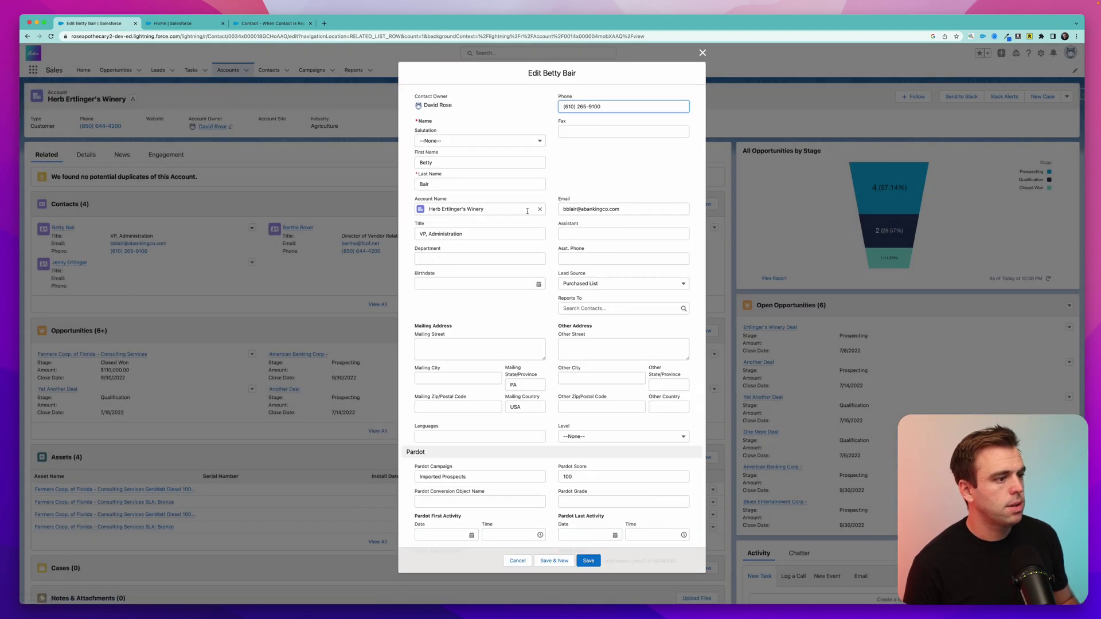
click(540, 208)
click(489, 250)
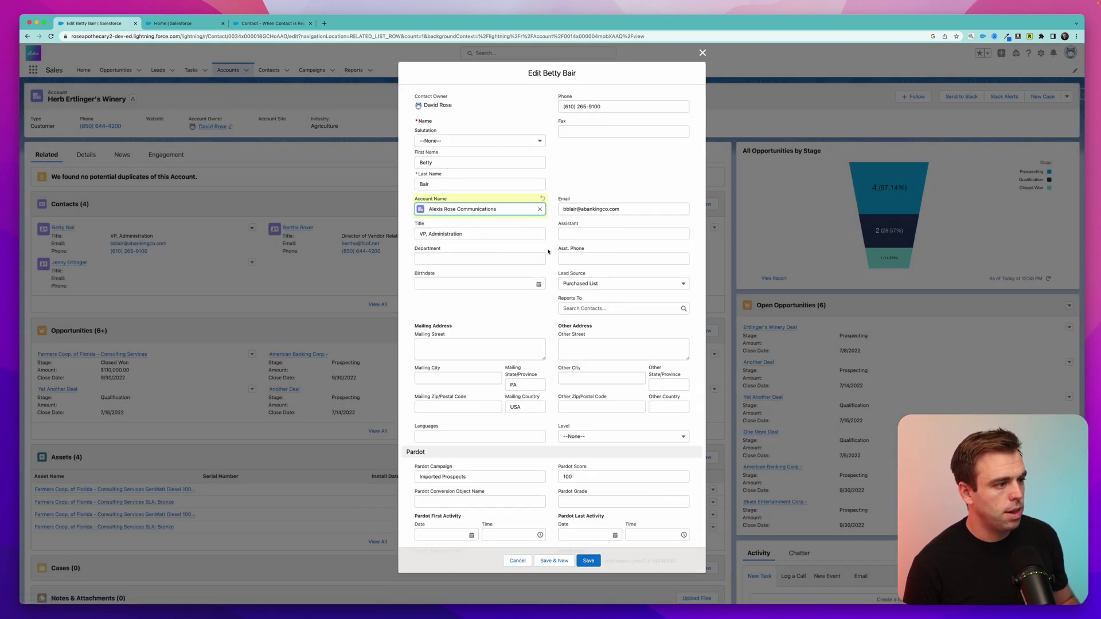
click(594, 564)
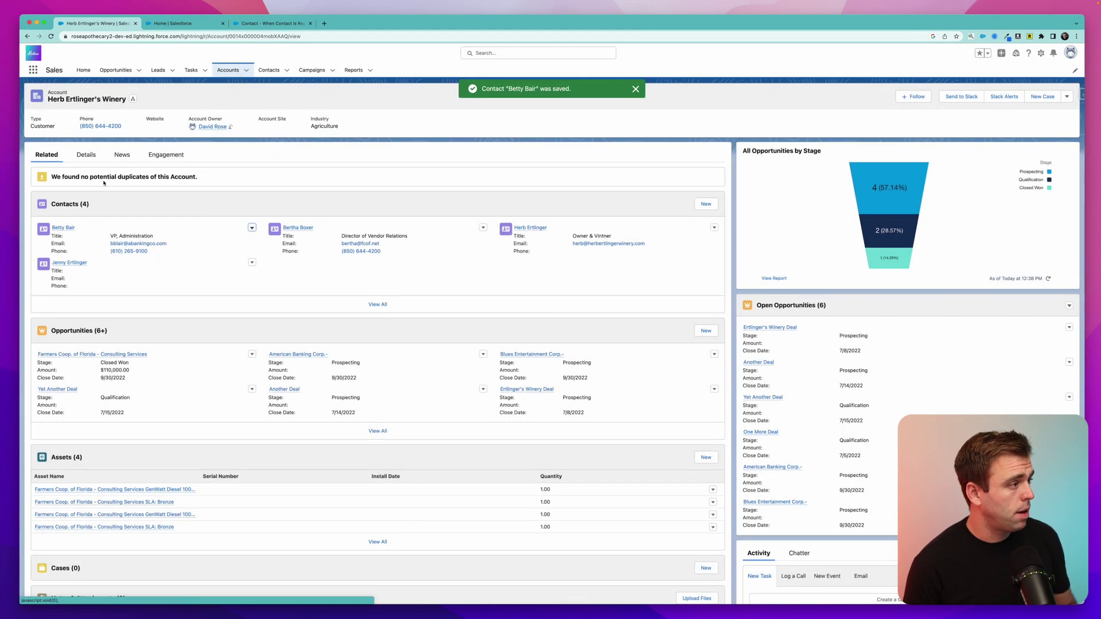
Step: Check the Number of Contacts field on the Herb Ertlinger's Winery and Alexis Rose Communications accounts
click(86, 154)
scroll(46, 401, down, 1)
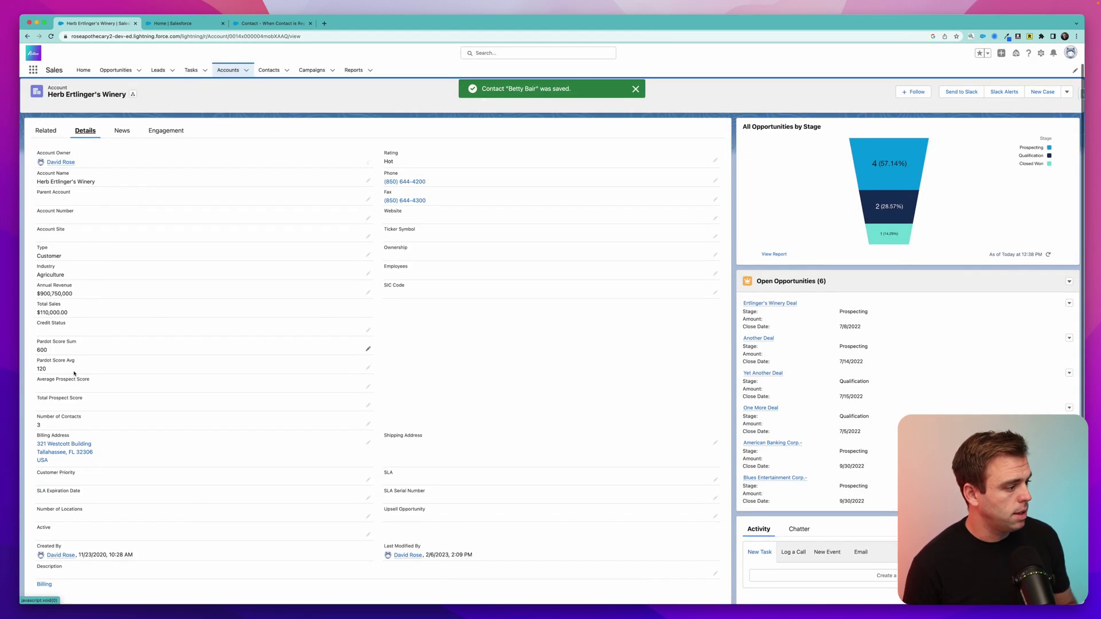
scroll(270, 241, up, 1)
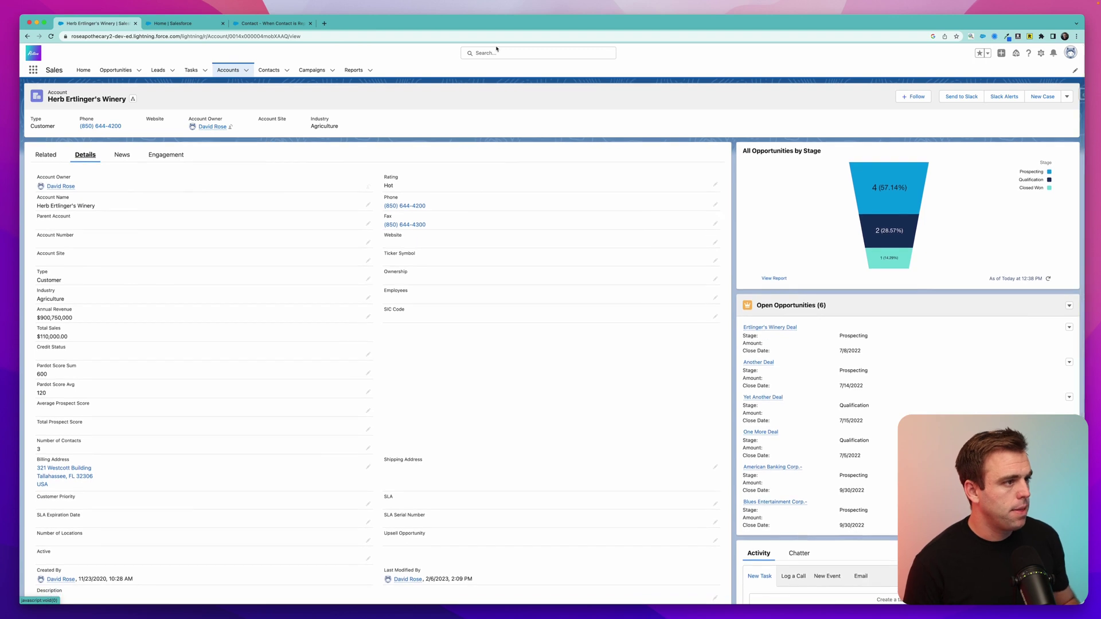
click(246, 70)
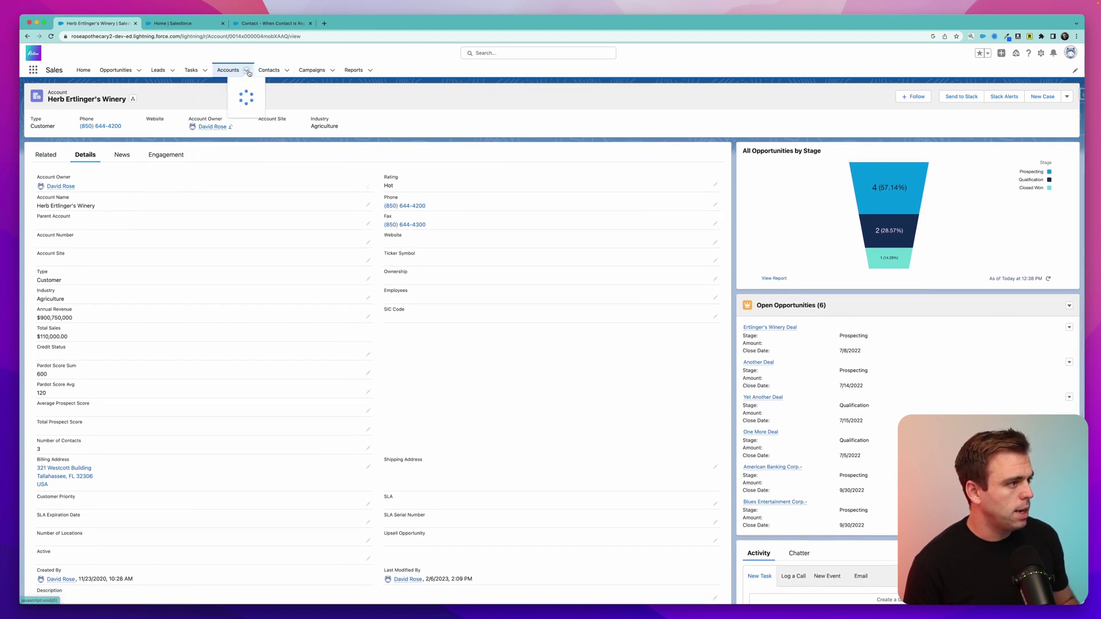
click(228, 161)
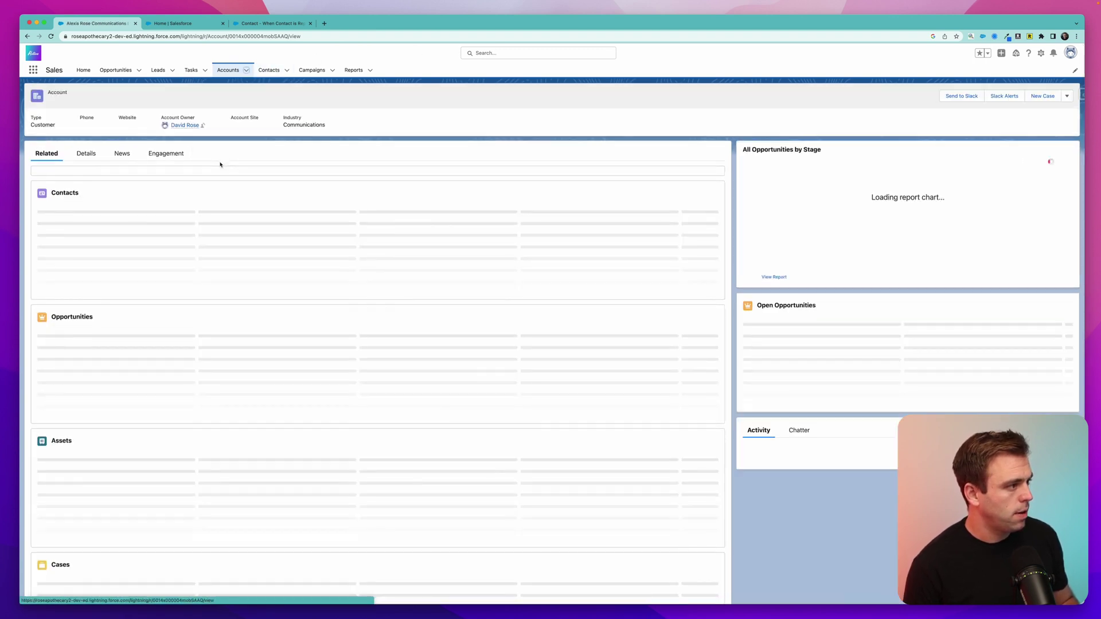
click(86, 154)
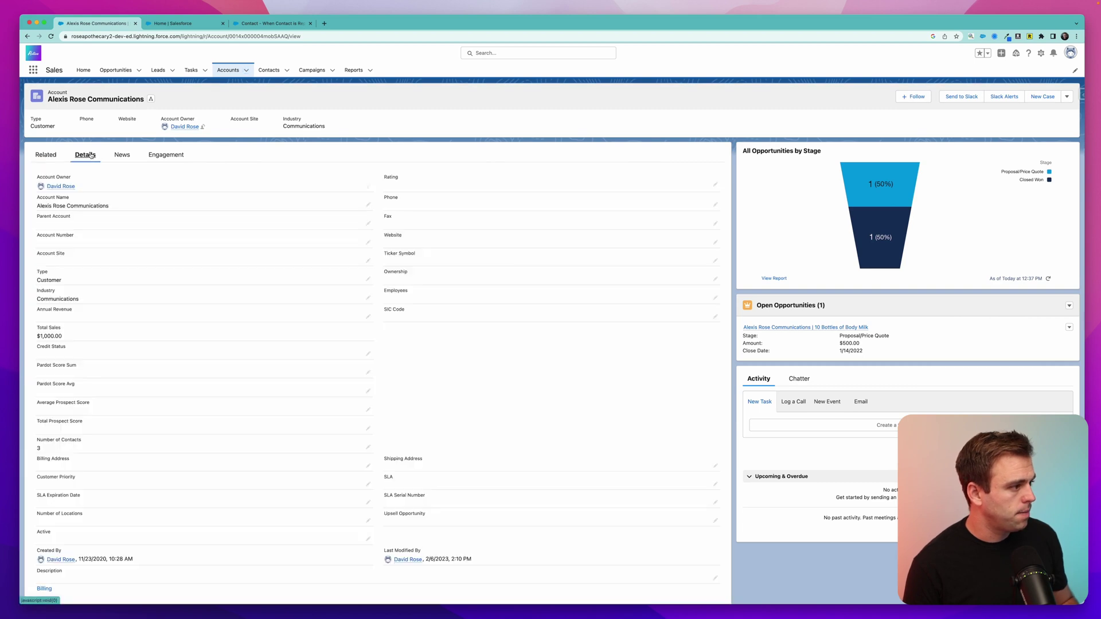
scroll(121, 361, down, 1)
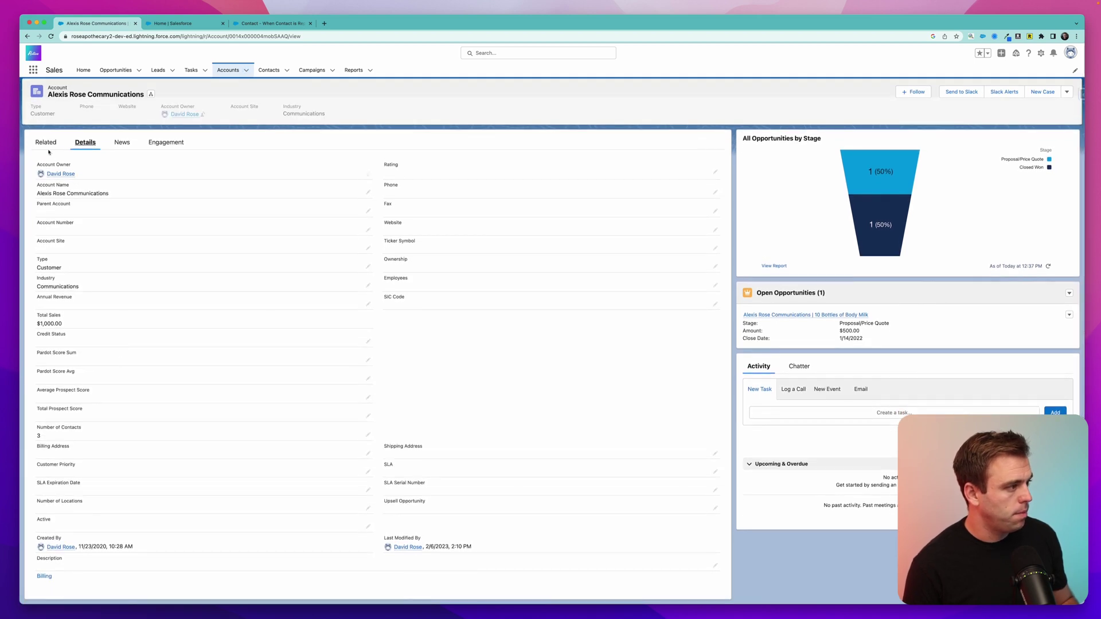
Step: Reparent Test contact from Alexis Rose Communications to another account found by searching for "Rose"
click(47, 145)
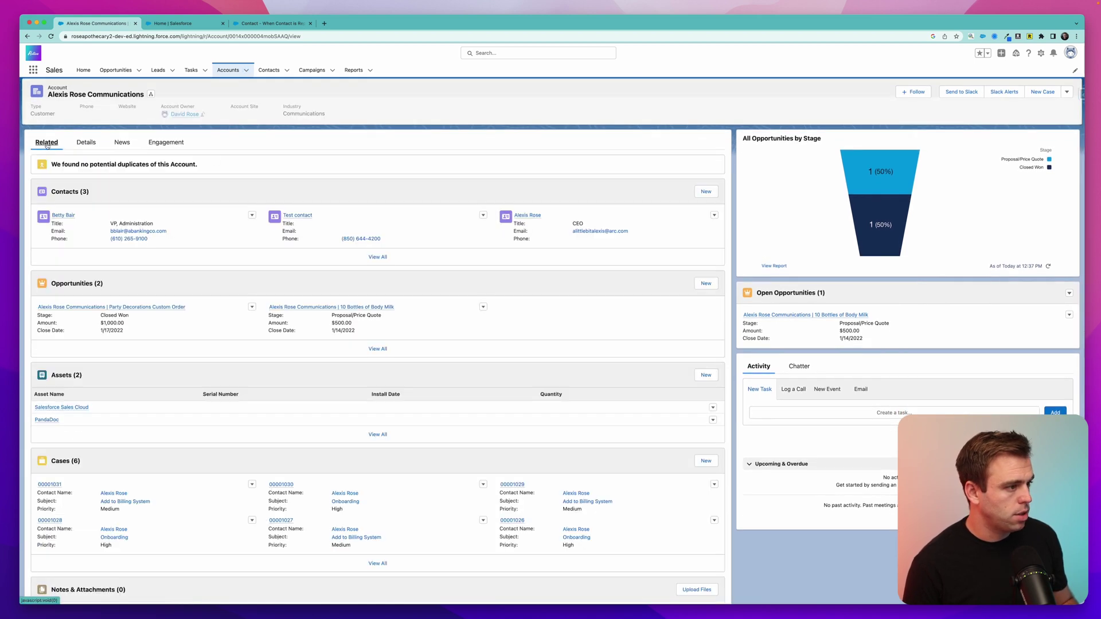
click(484, 216)
click(492, 229)
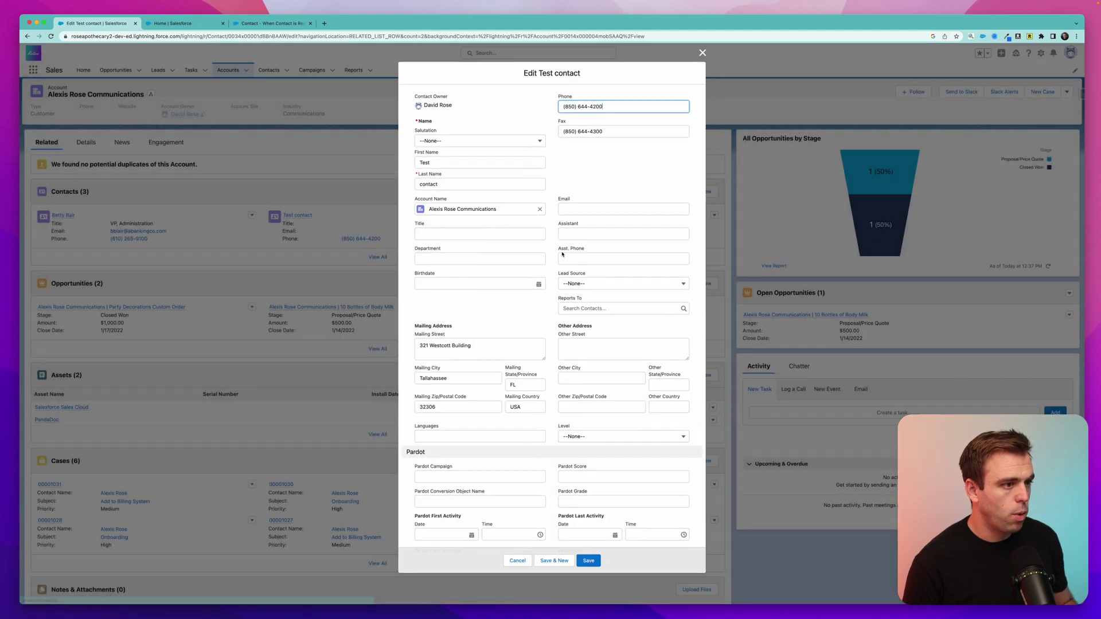
click(515, 209)
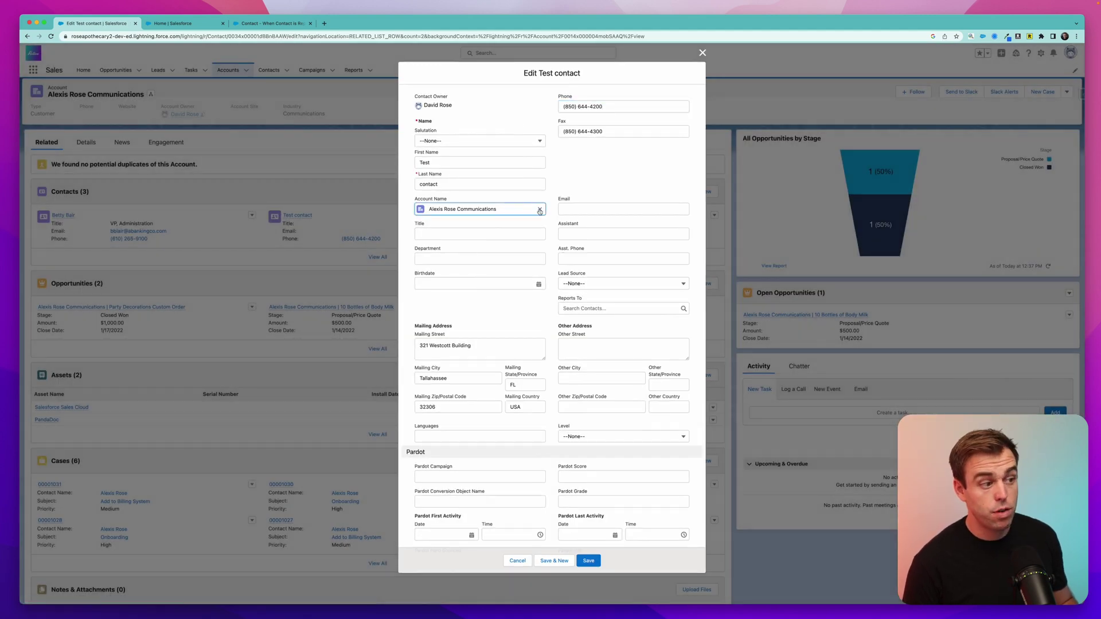
click(539, 210)
text(Rose)
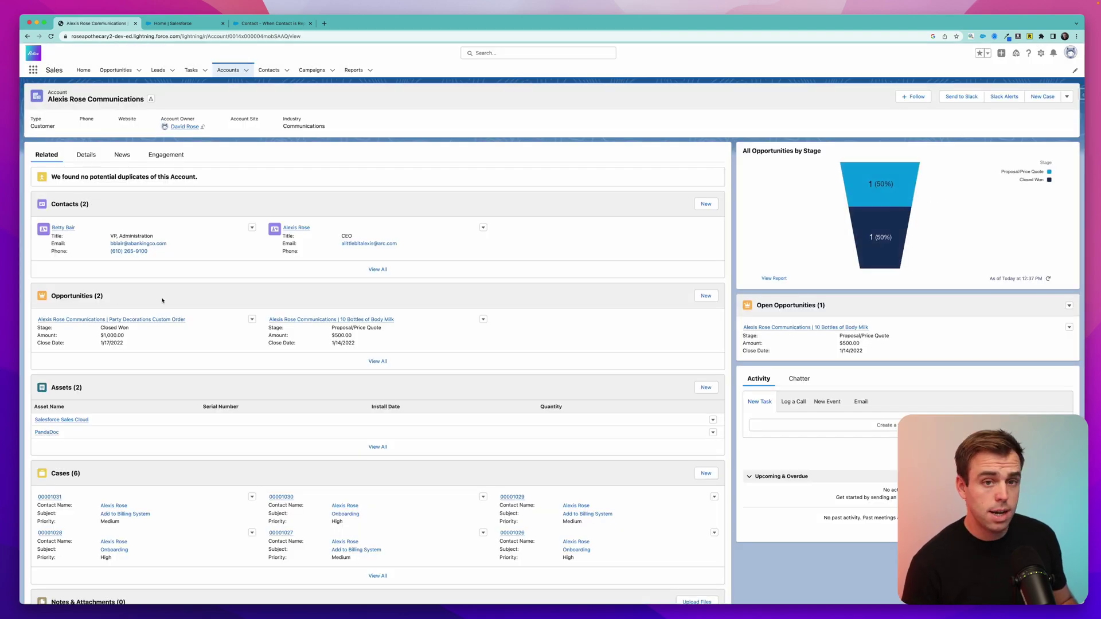
Step: Recheck the Number of Contacts field on Alexis Rose Communications and open the Herb Ertlinger's Winery account
click(86, 154)
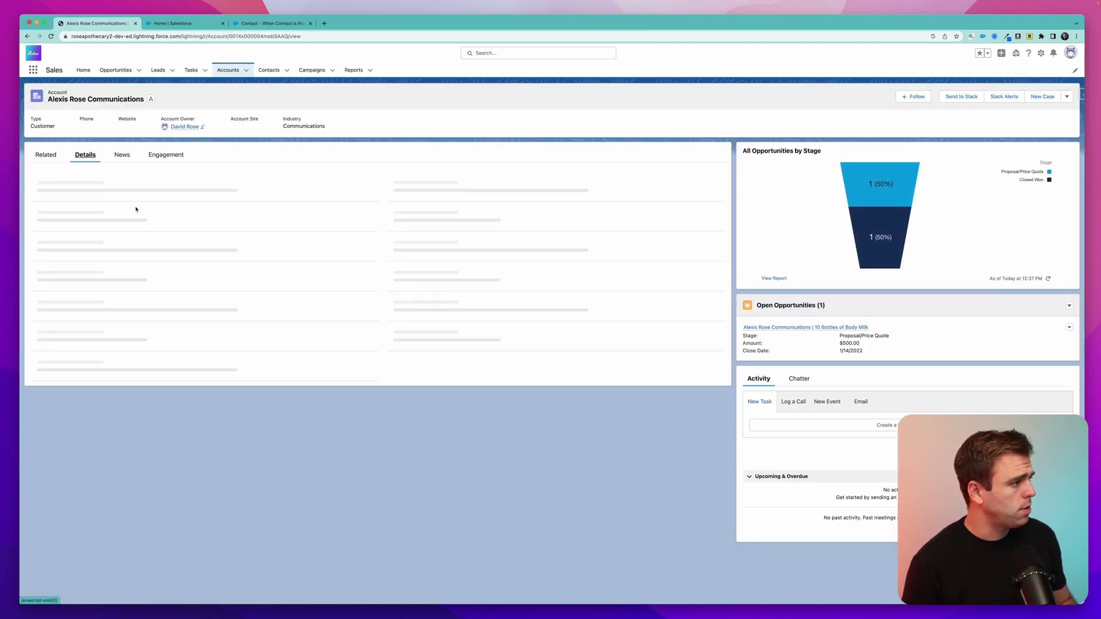
scroll(110, 376, down, 1)
scroll(172, 238, up, 1)
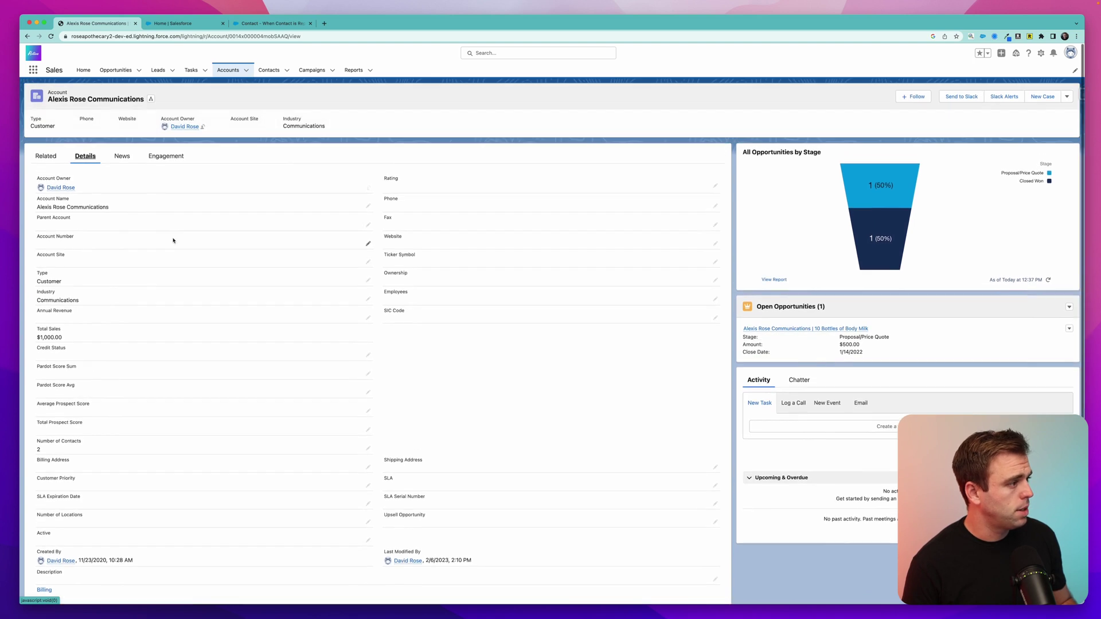
click(509, 53)
click(435, 91)
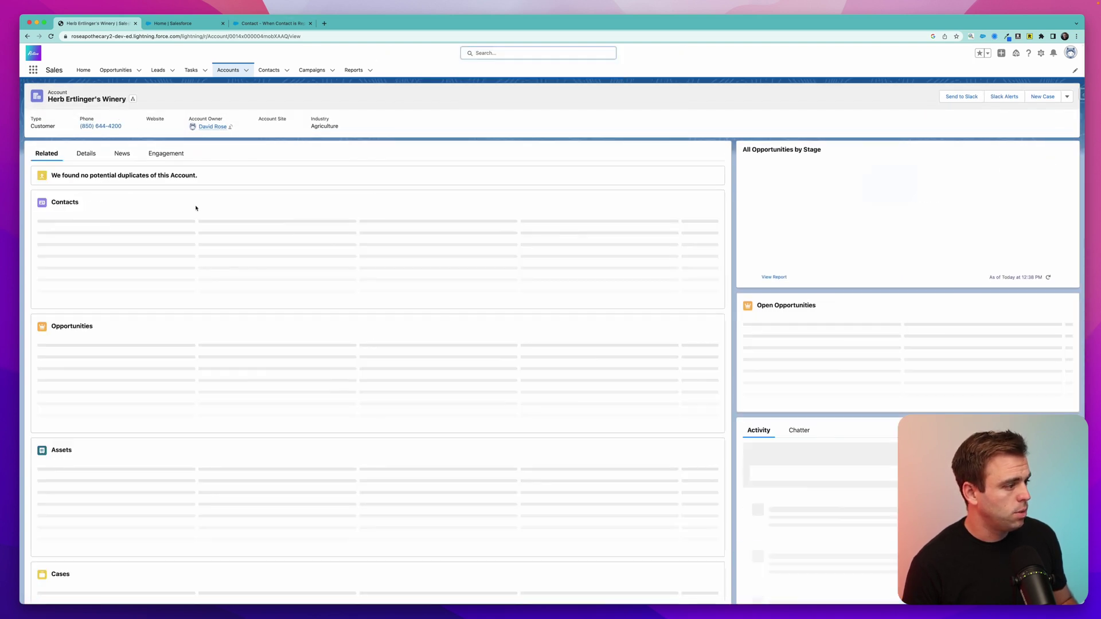
Step: Check the Number of Contacts field on the Herb Ertlinger's Winery account and compare it with the related contacts
click(86, 150)
scroll(123, 385, down, 3)
scroll(192, 349, up, 5)
click(46, 154)
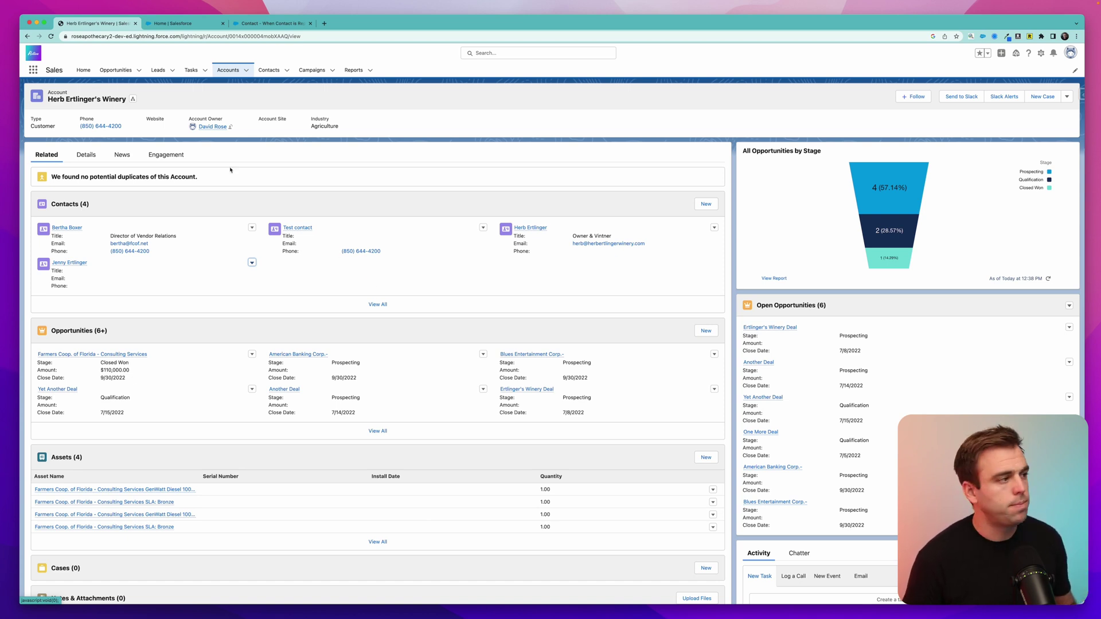
Step: Save the contact reparenting flow as a new flow labelled "Contact - When Deleted Count Account Contacts"
click(269, 23)
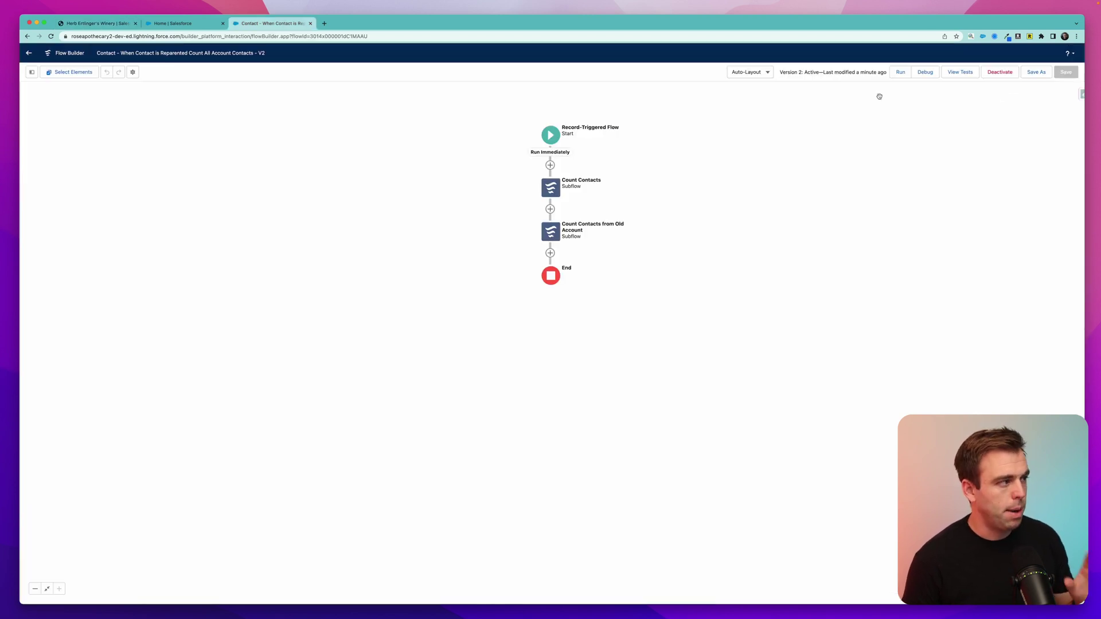
click(1036, 72)
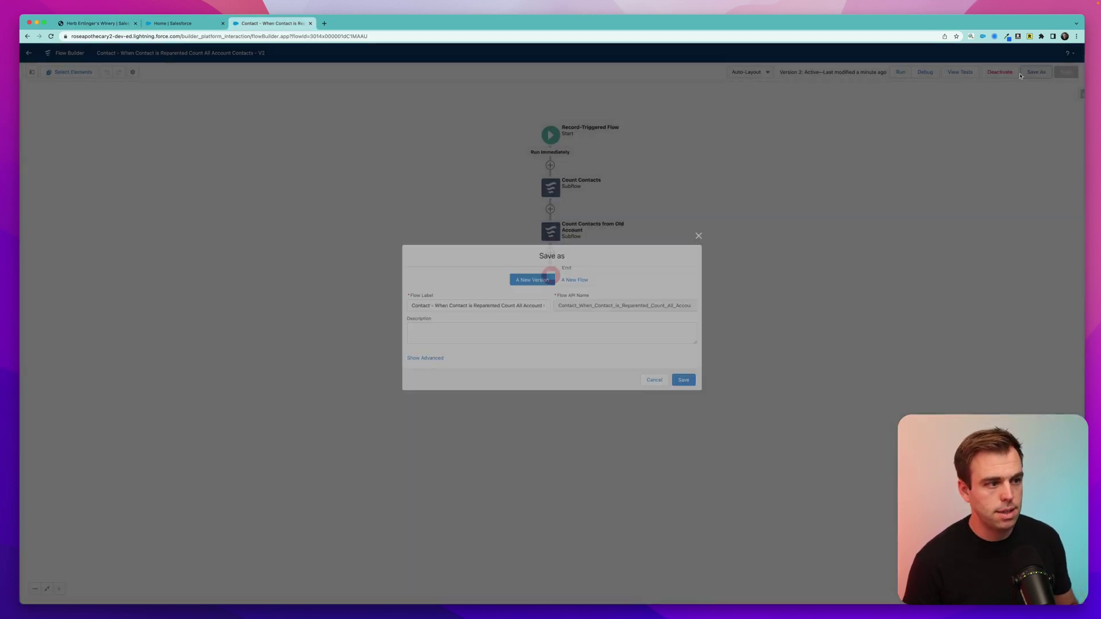
click(575, 278)
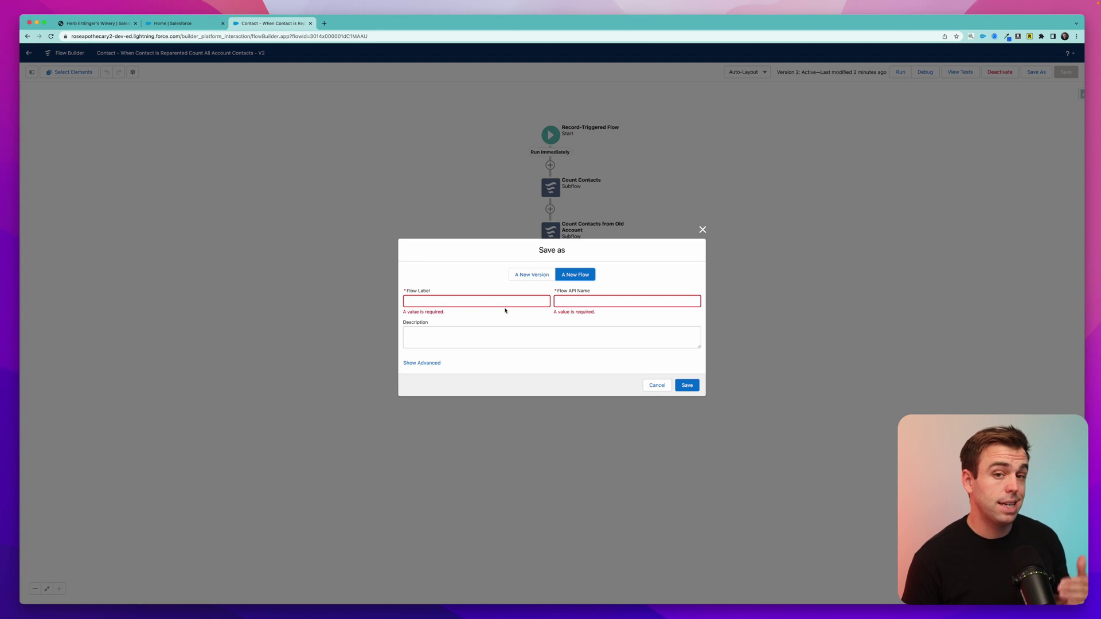
click(479, 303)
text(Contact - When Contact is Reparented Count All Account Contacts)
drag(430, 301, 709, 310)
text(W)
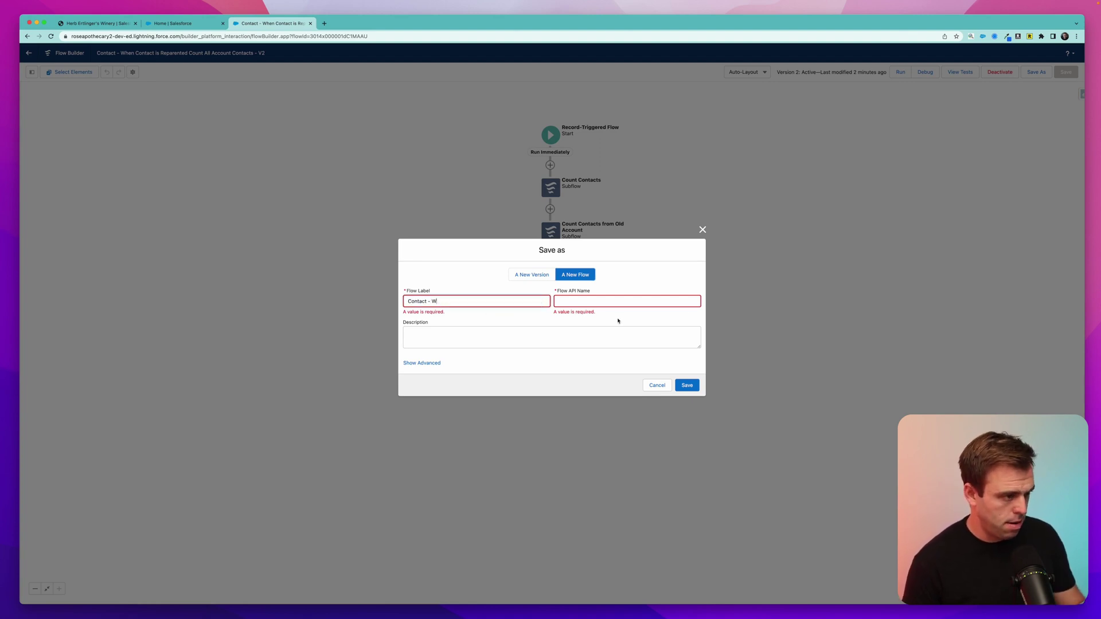
text(hen Deleted Conunt Account Contacts)
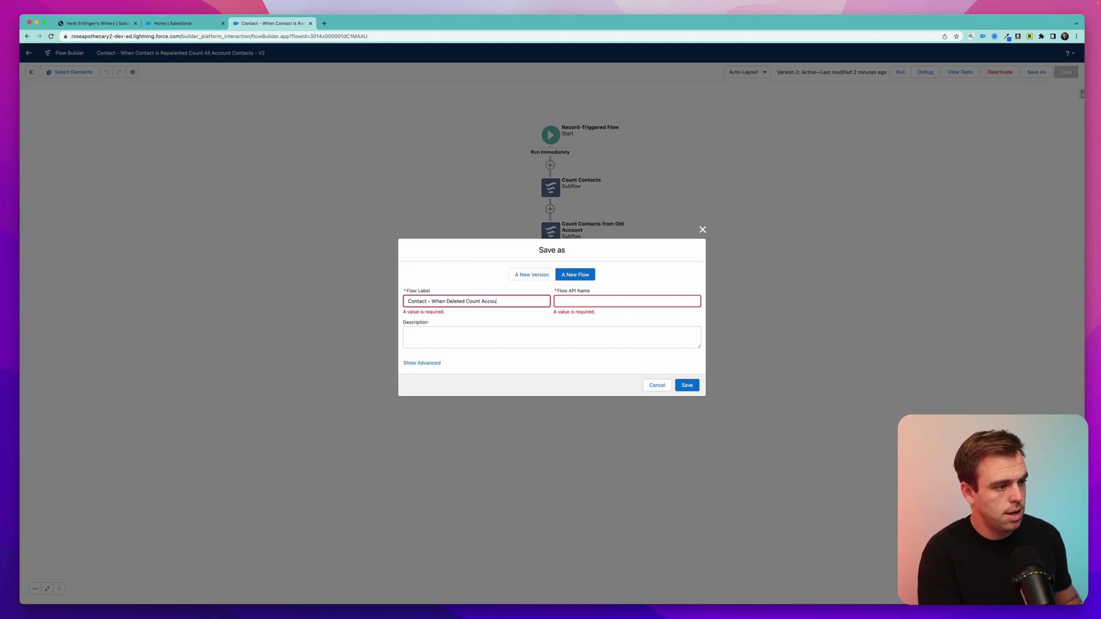
key(Tab)
click(688, 384)
Step: Delete the Count Contacts from Old Account subflow element and set the flow to trigger when a Contact record is deleted
click(550, 232)
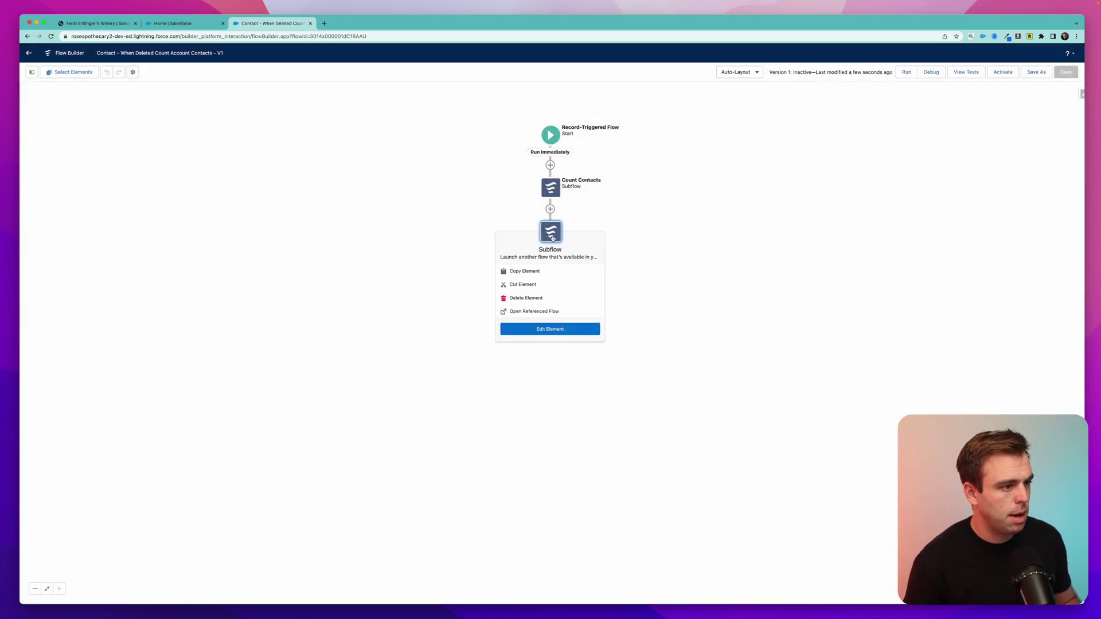
click(528, 297)
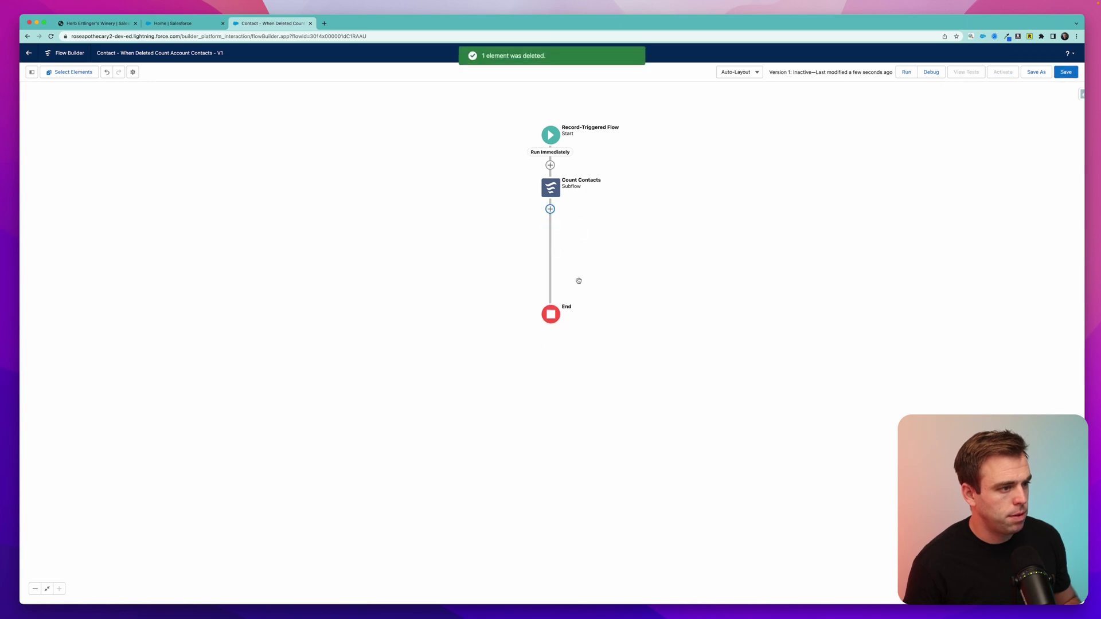
click(550, 136)
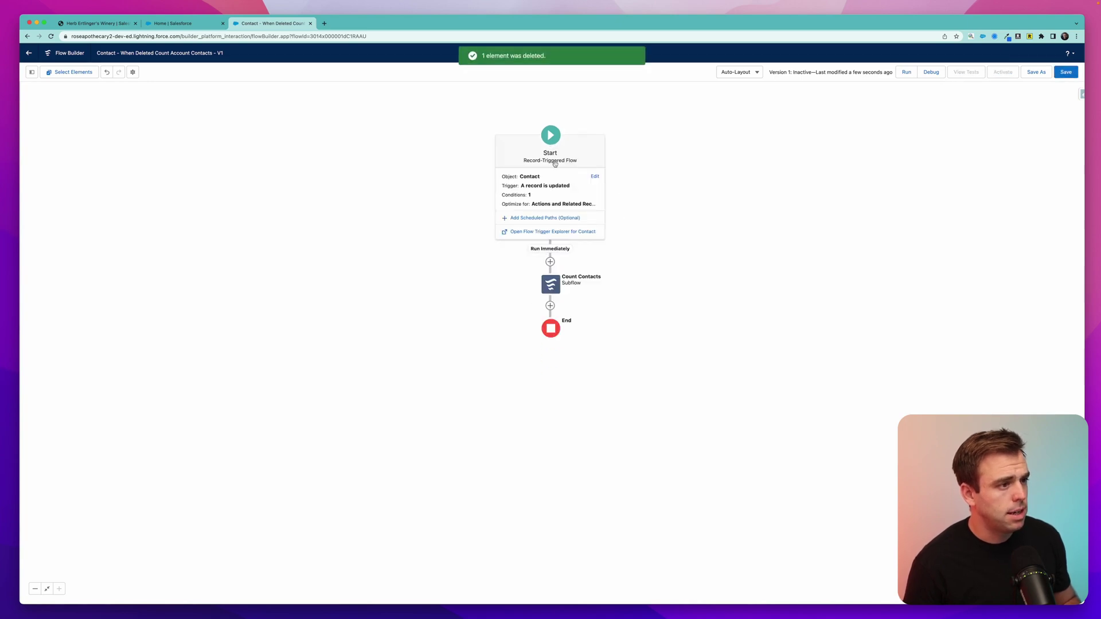
click(593, 176)
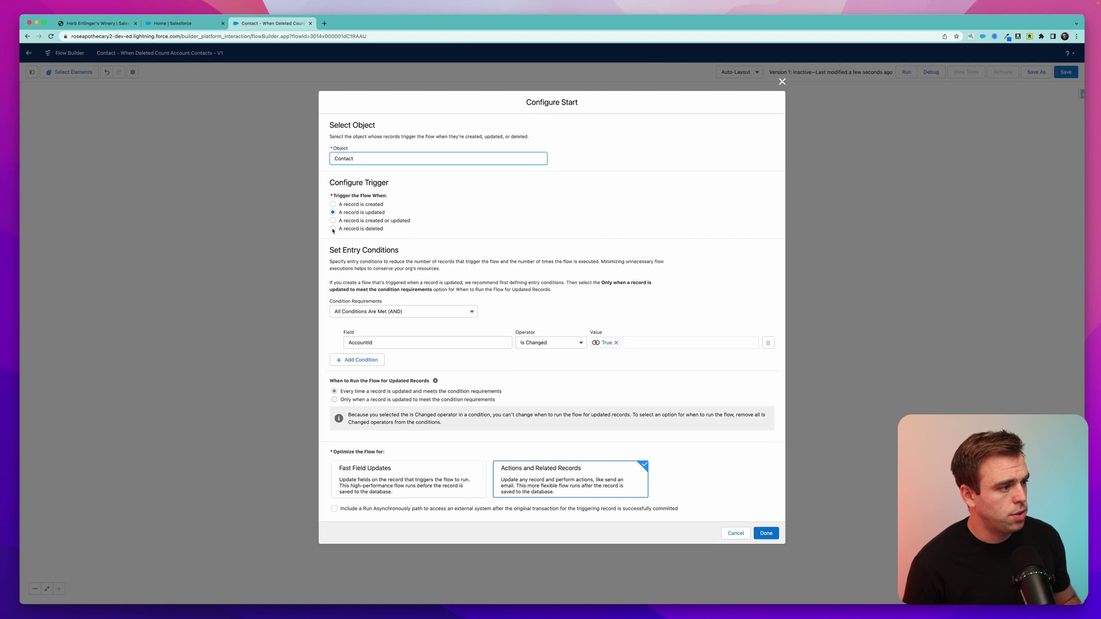
click(332, 229)
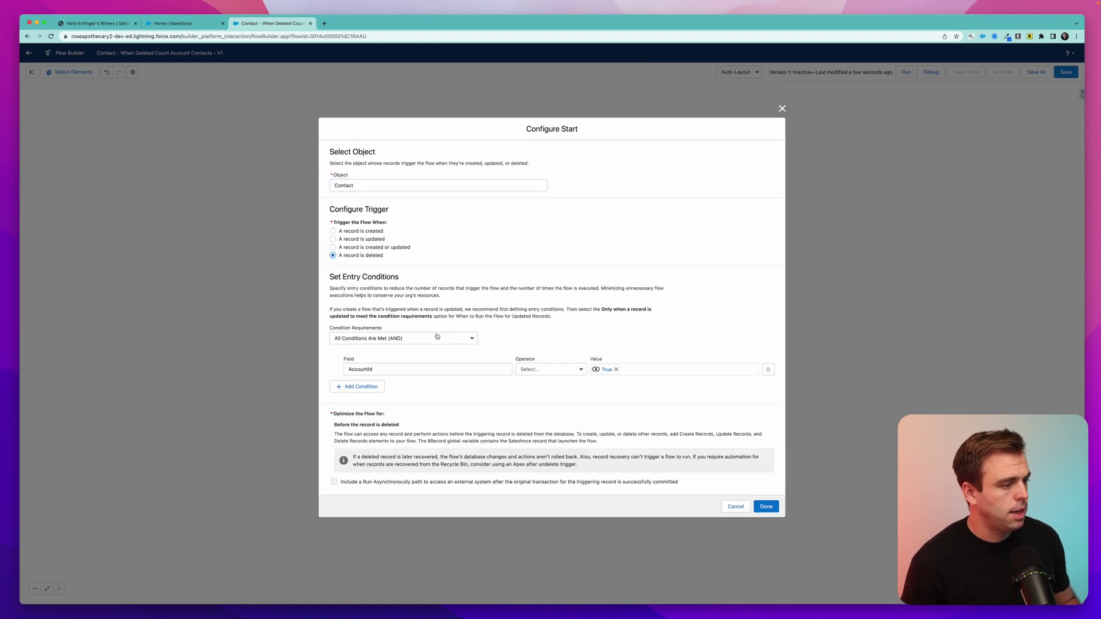
Step: Set the entry condition to AccountId Is Null False and apply the start configuration
click(545, 370)
click(536, 440)
click(616, 369)
text(fa)
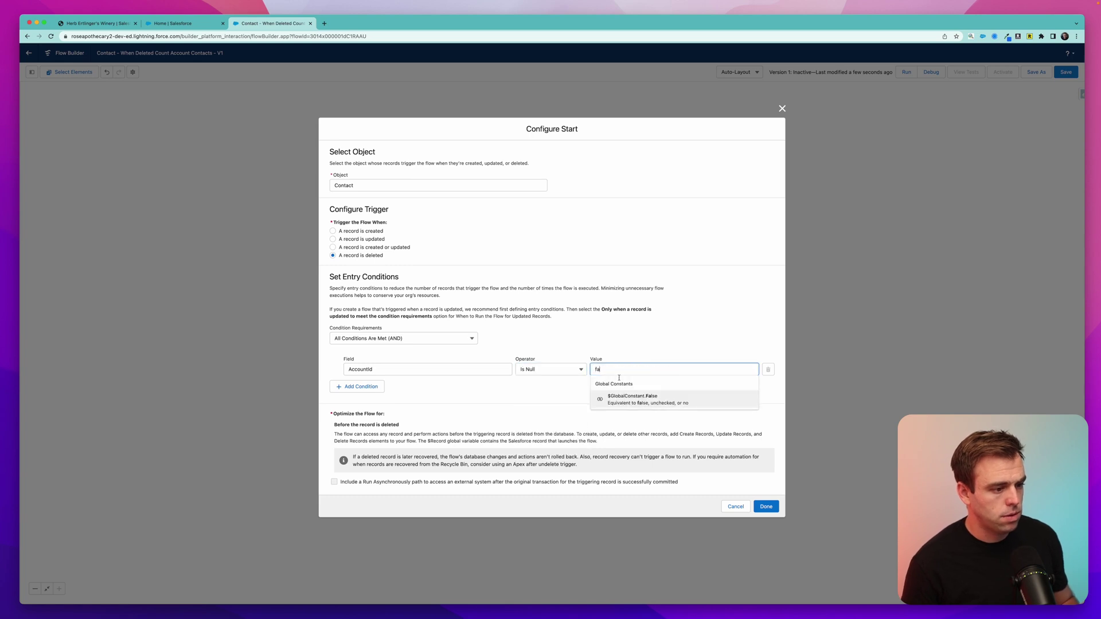
click(630, 399)
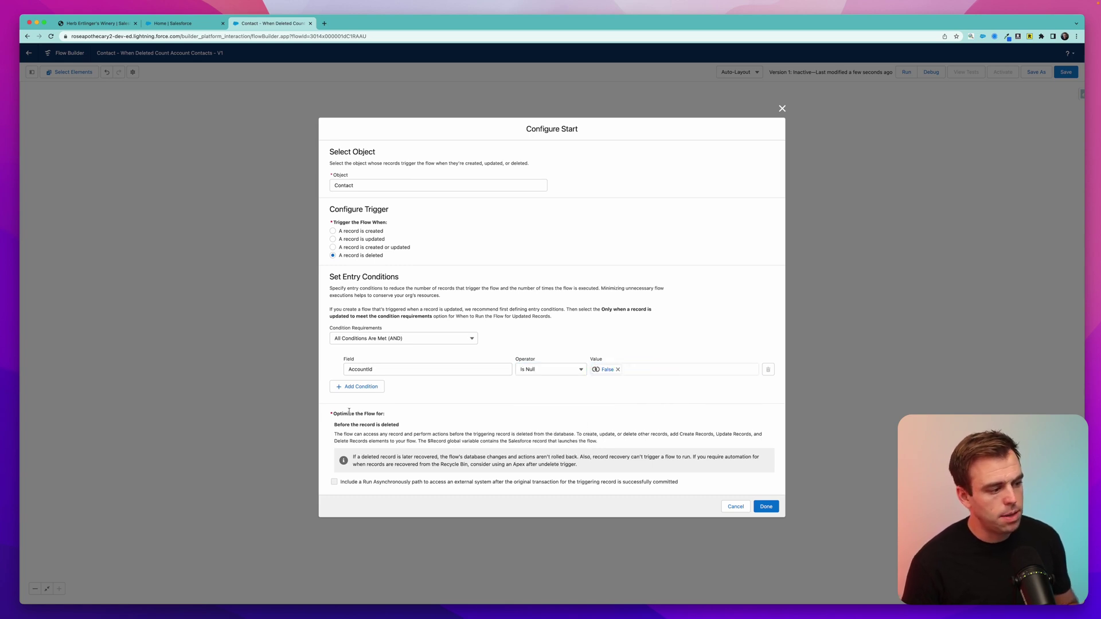
drag(334, 425, 412, 427)
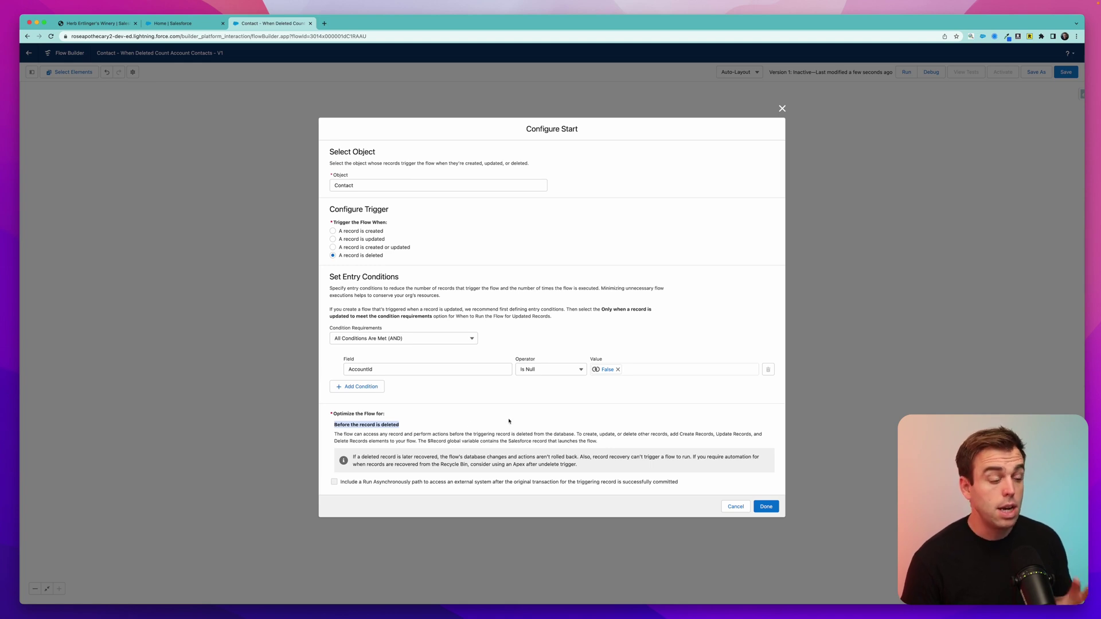
click(771, 508)
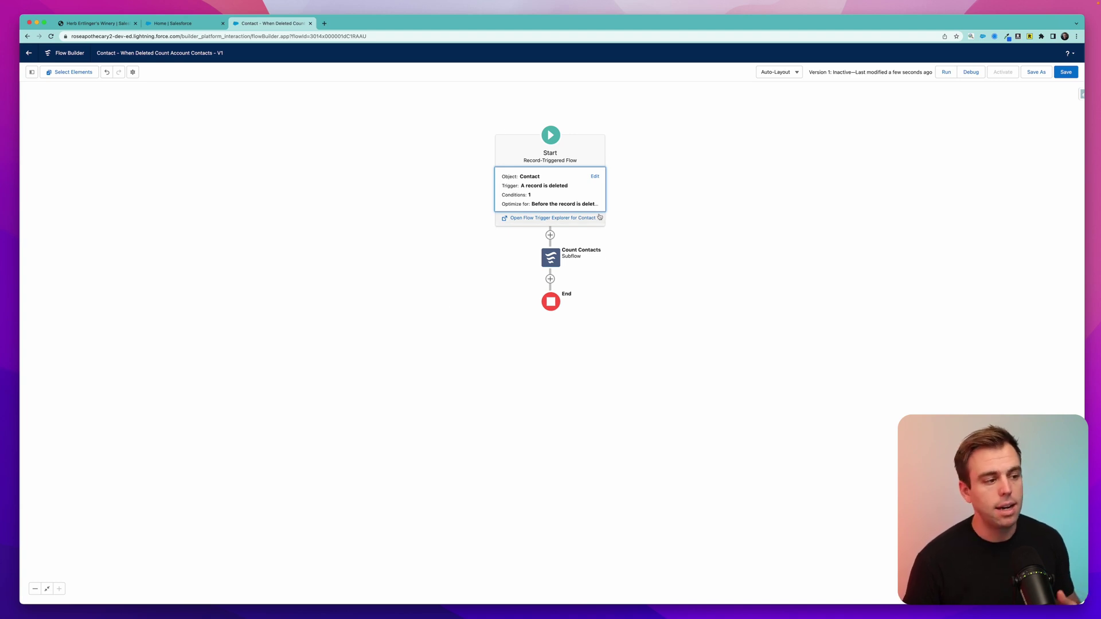
Step: Set the count input of the Count Contacts subflow to -1, save the flow and activate it
click(547, 256)
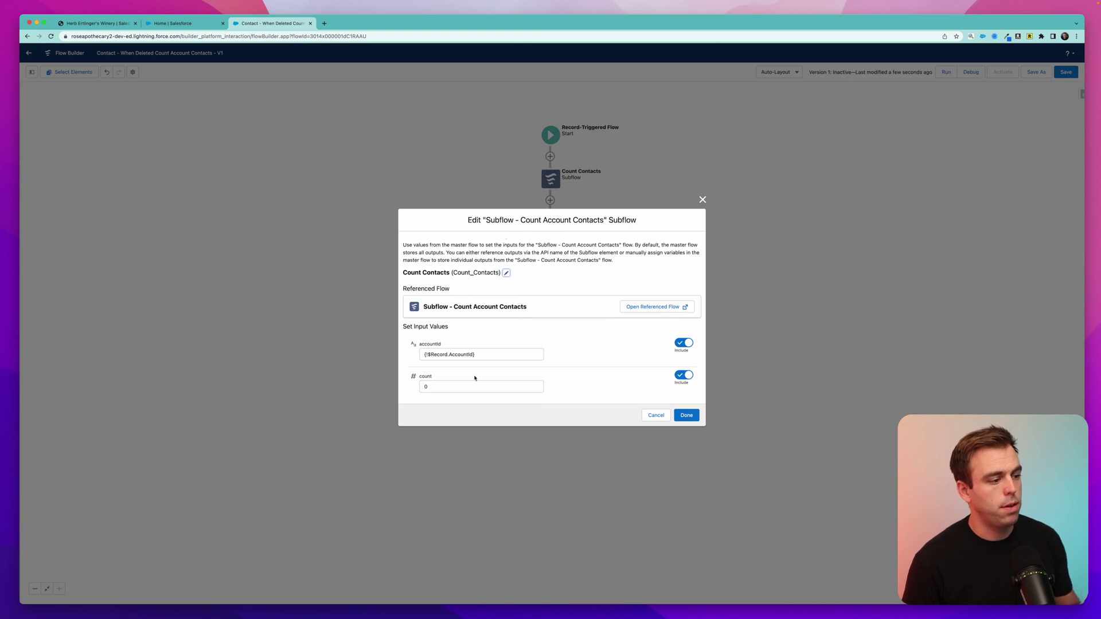
click(453, 388)
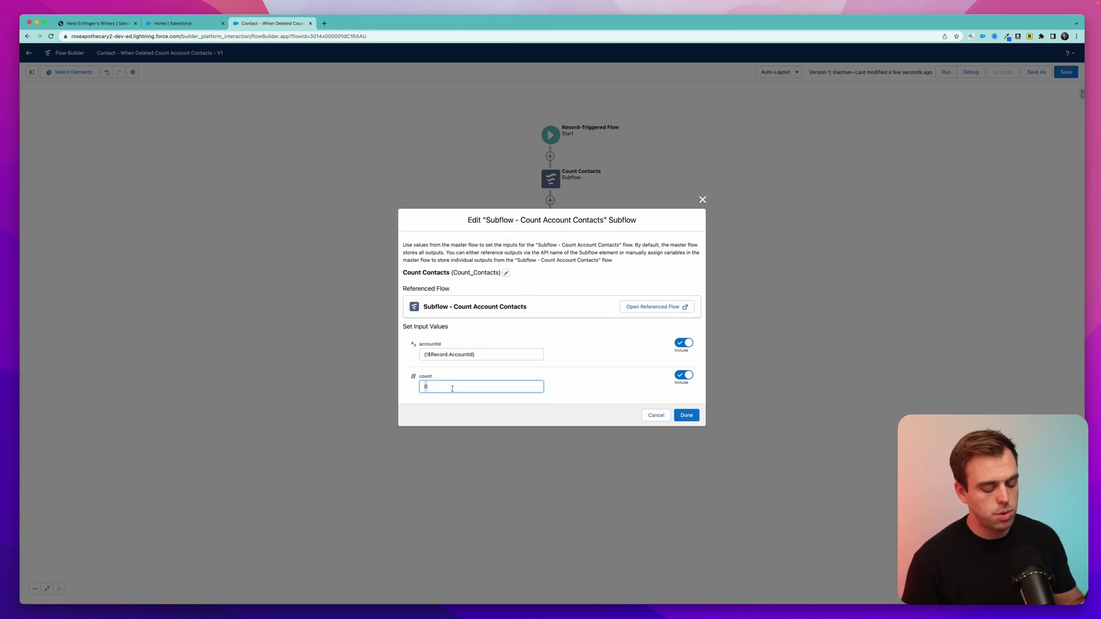
key(BackSpace)
text(-12)
key(BackSpace)
click(597, 398)
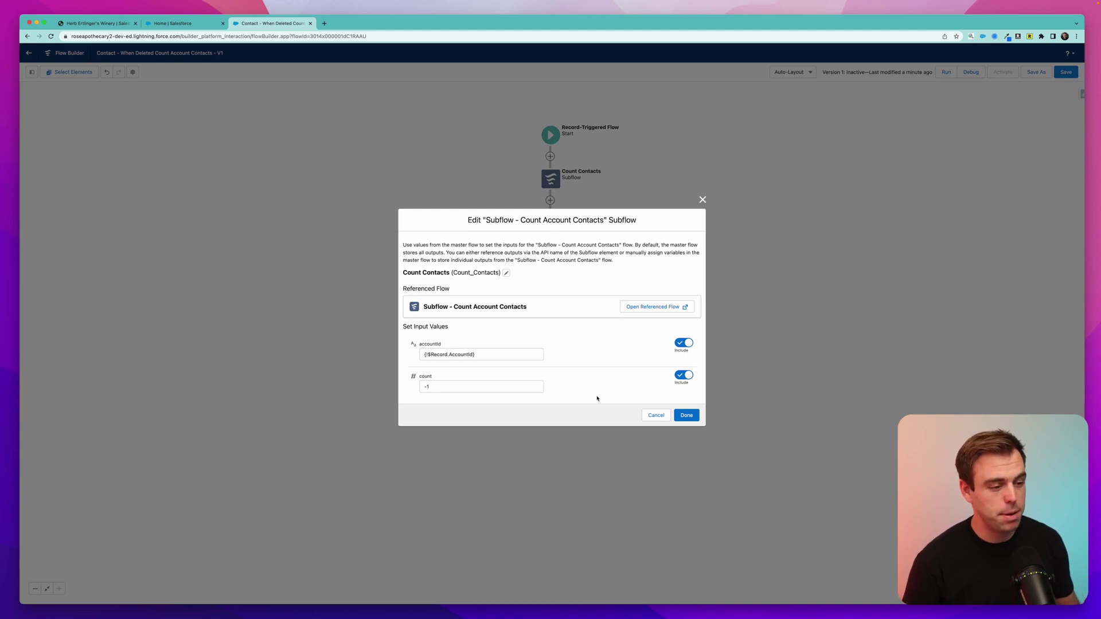
click(686, 415)
click(1066, 72)
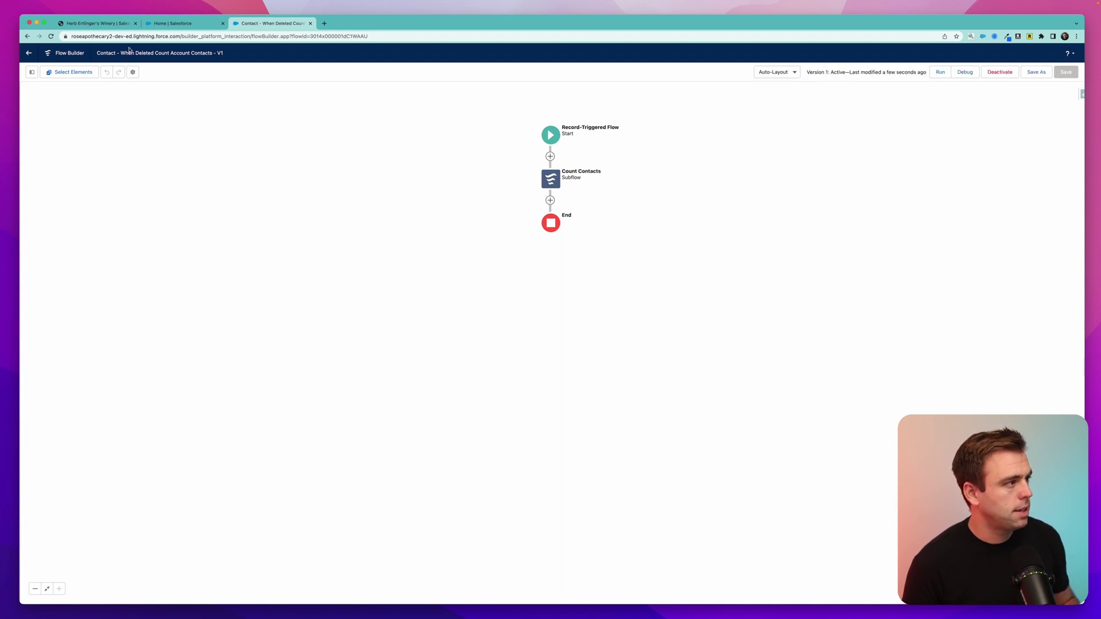
Step: Return to the Herb Ertlinger's Winery account and view its Number of Contacts field and related contacts
click(105, 24)
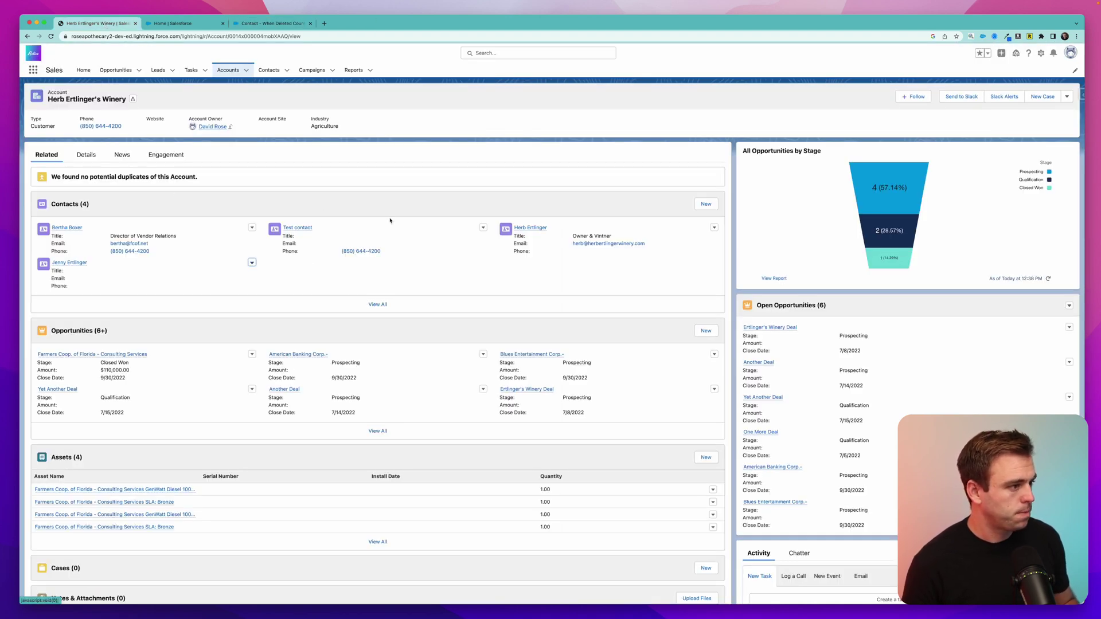
click(86, 154)
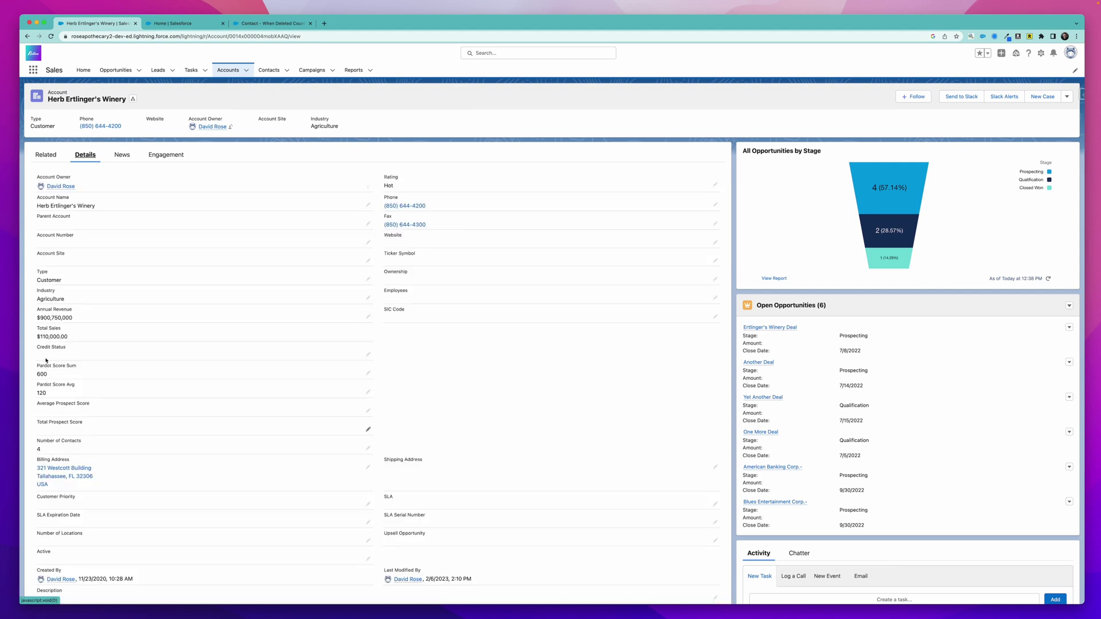
click(49, 154)
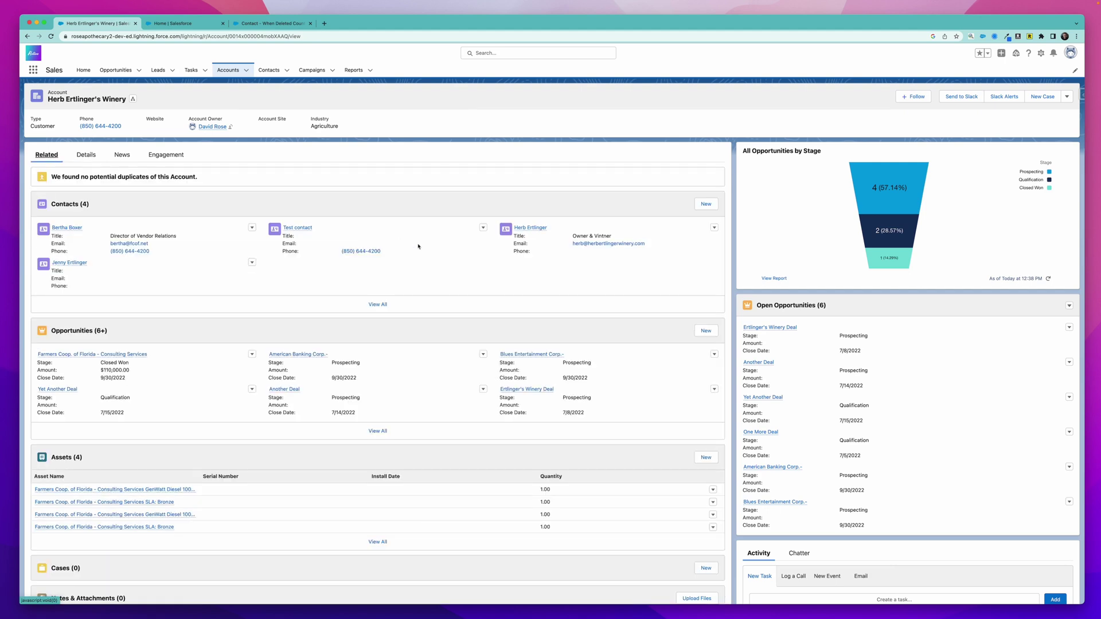
Step: Delete Test contact from the Herb Ertlinger's Winery account and recheck the Number of Contacts field against the related contacts
click(483, 228)
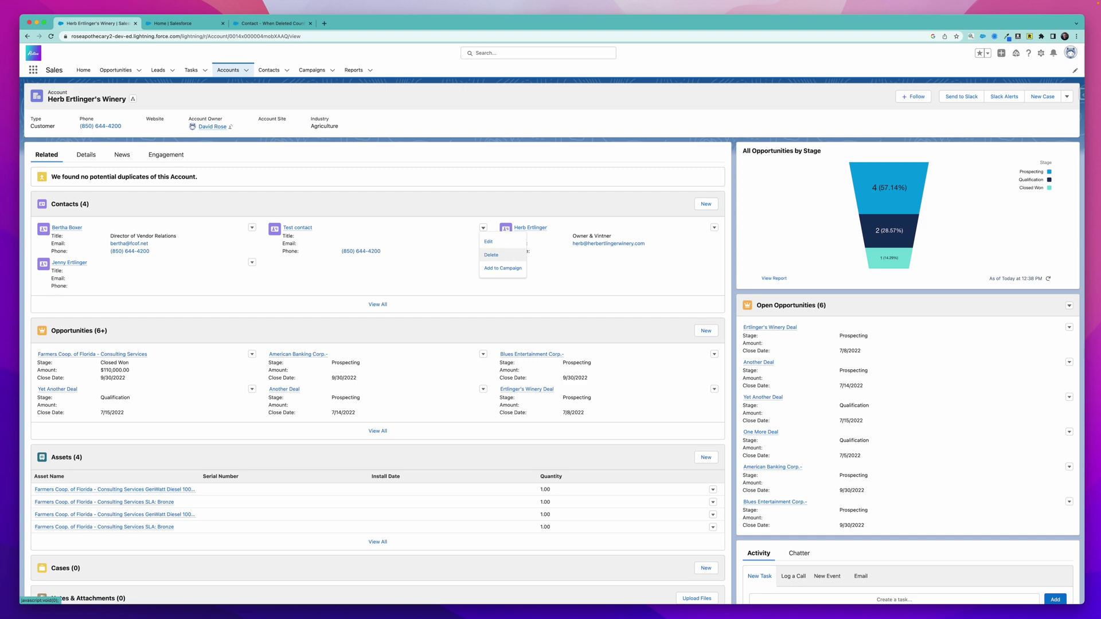
click(491, 255)
click(654, 338)
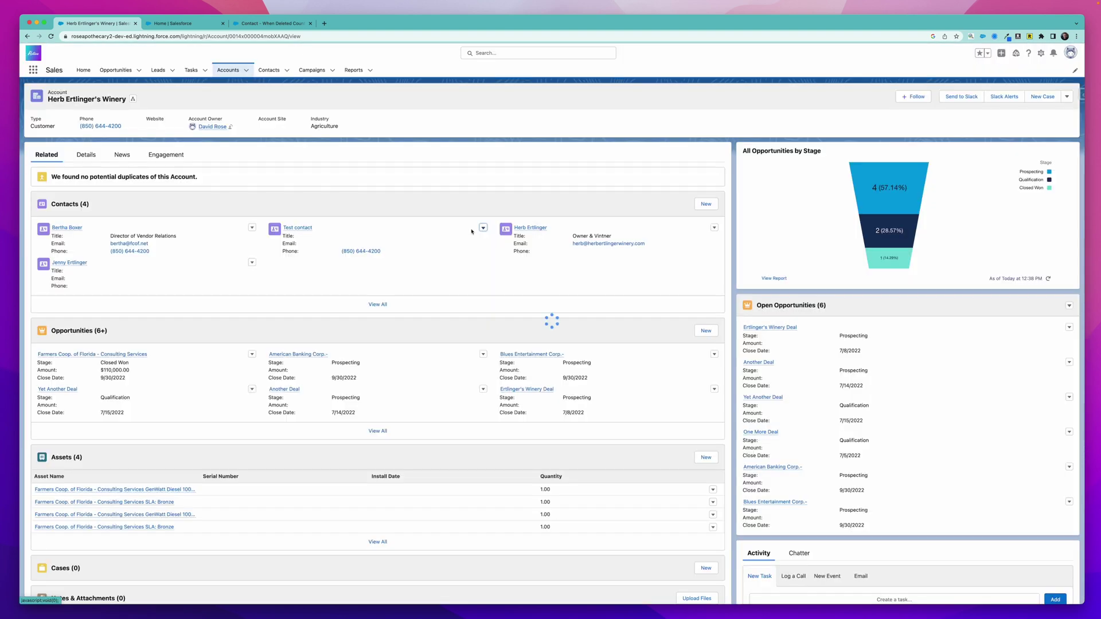
click(86, 154)
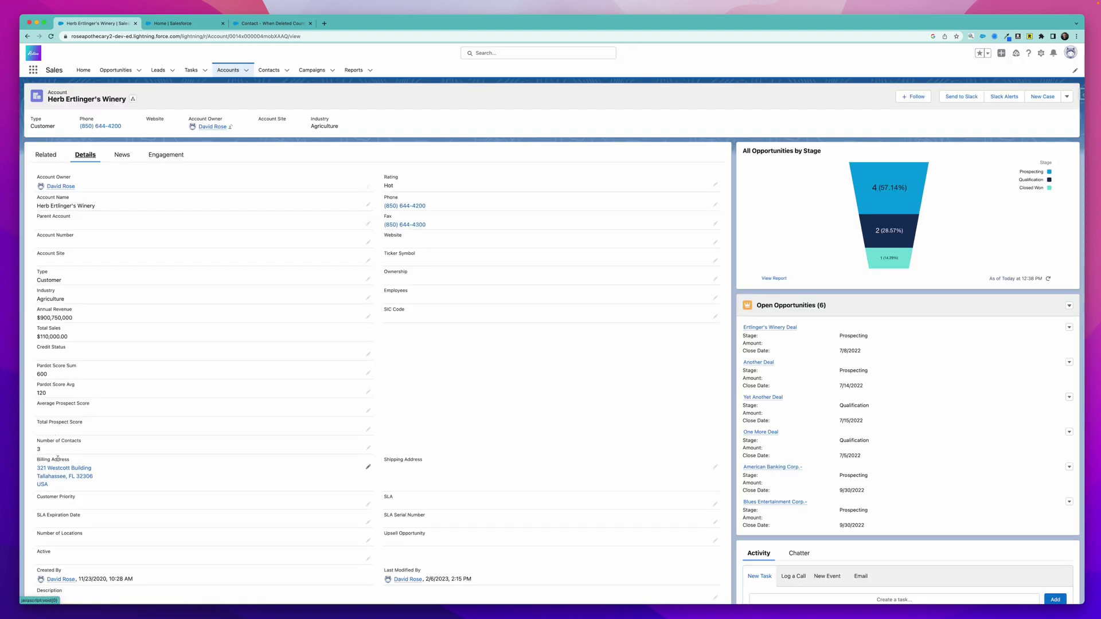
click(40, 156)
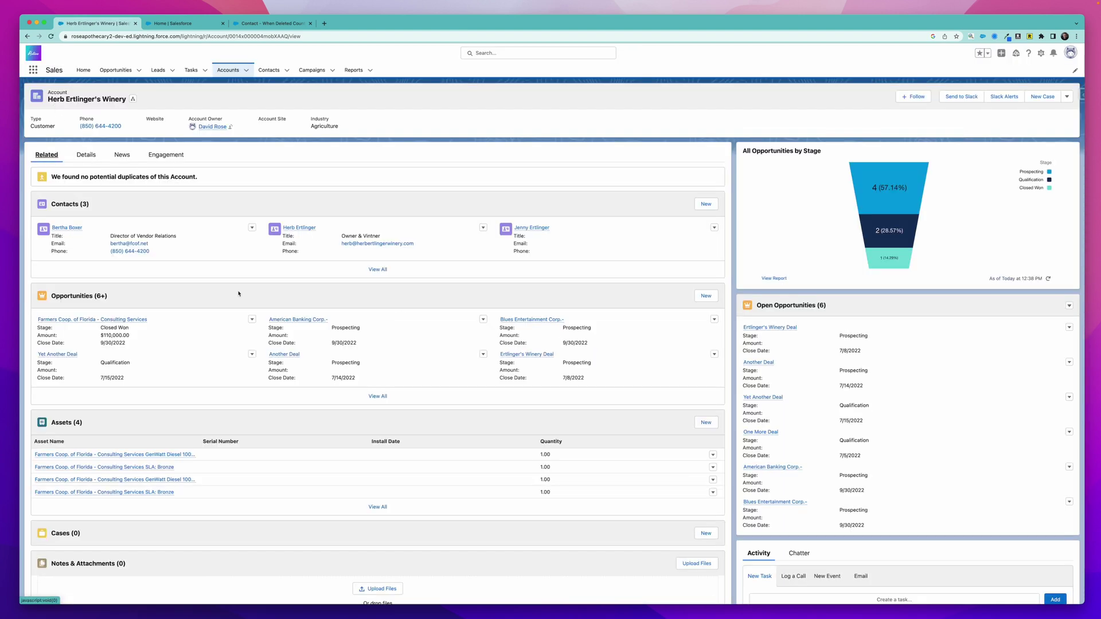